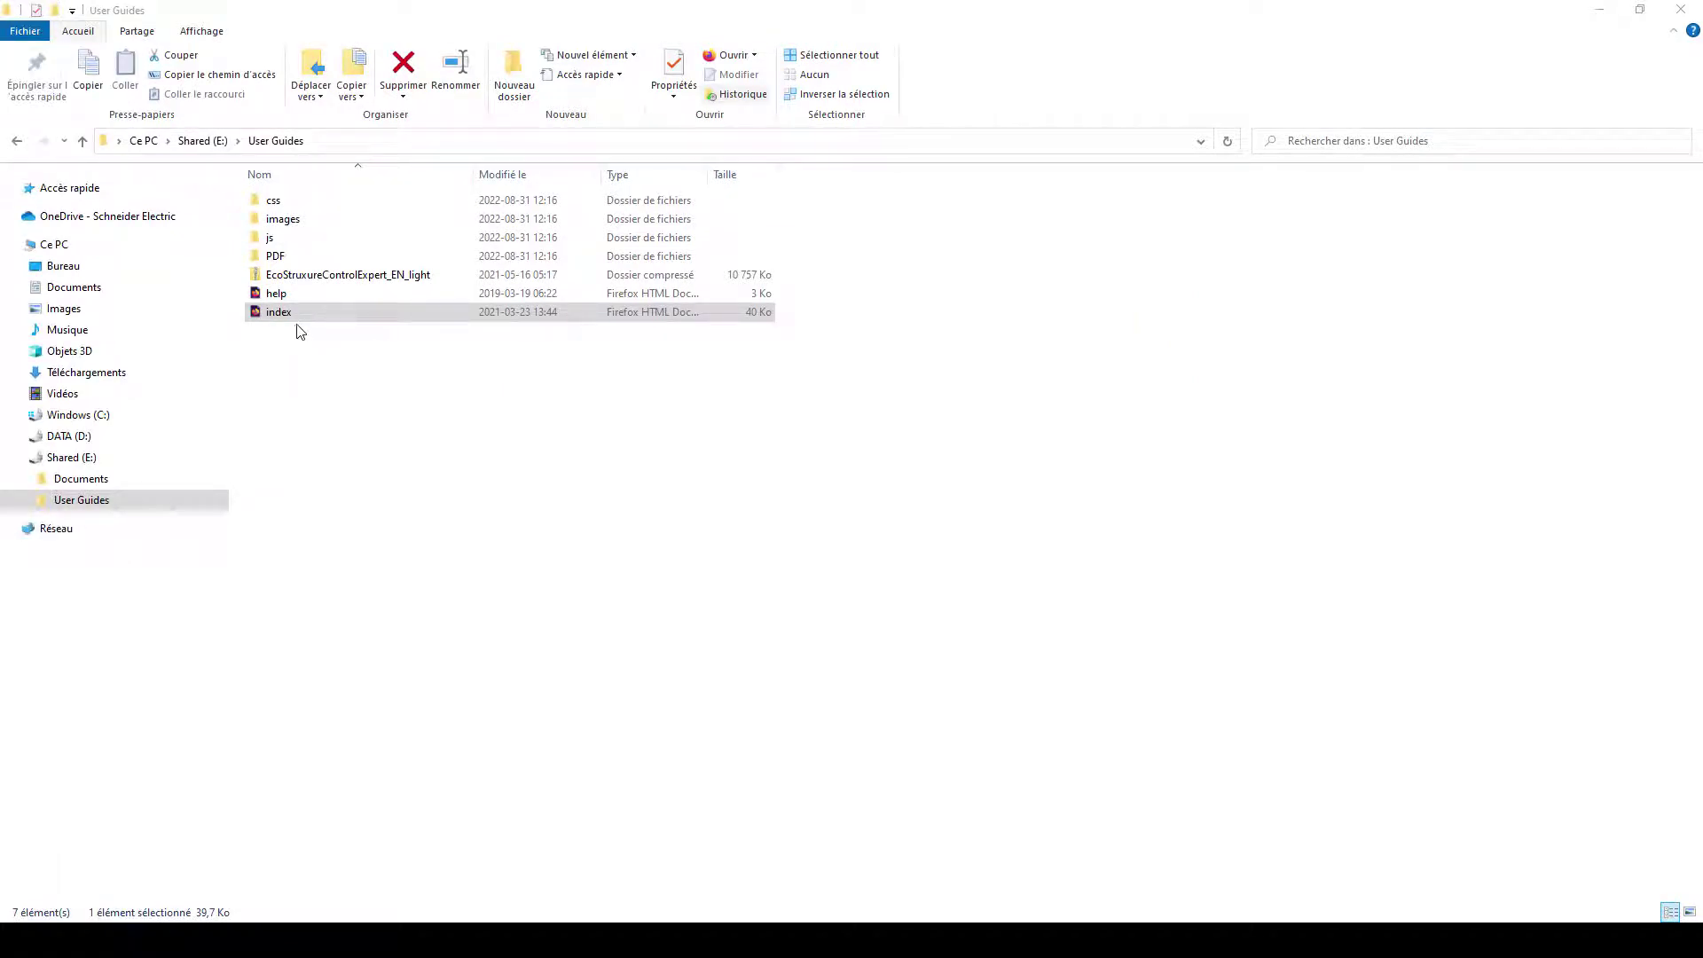
# Step: Show the Operating Modes manual's info page under Control Expert Project (Classic) > Control Expert Software
pyautogui.doubleClick(299, 319)
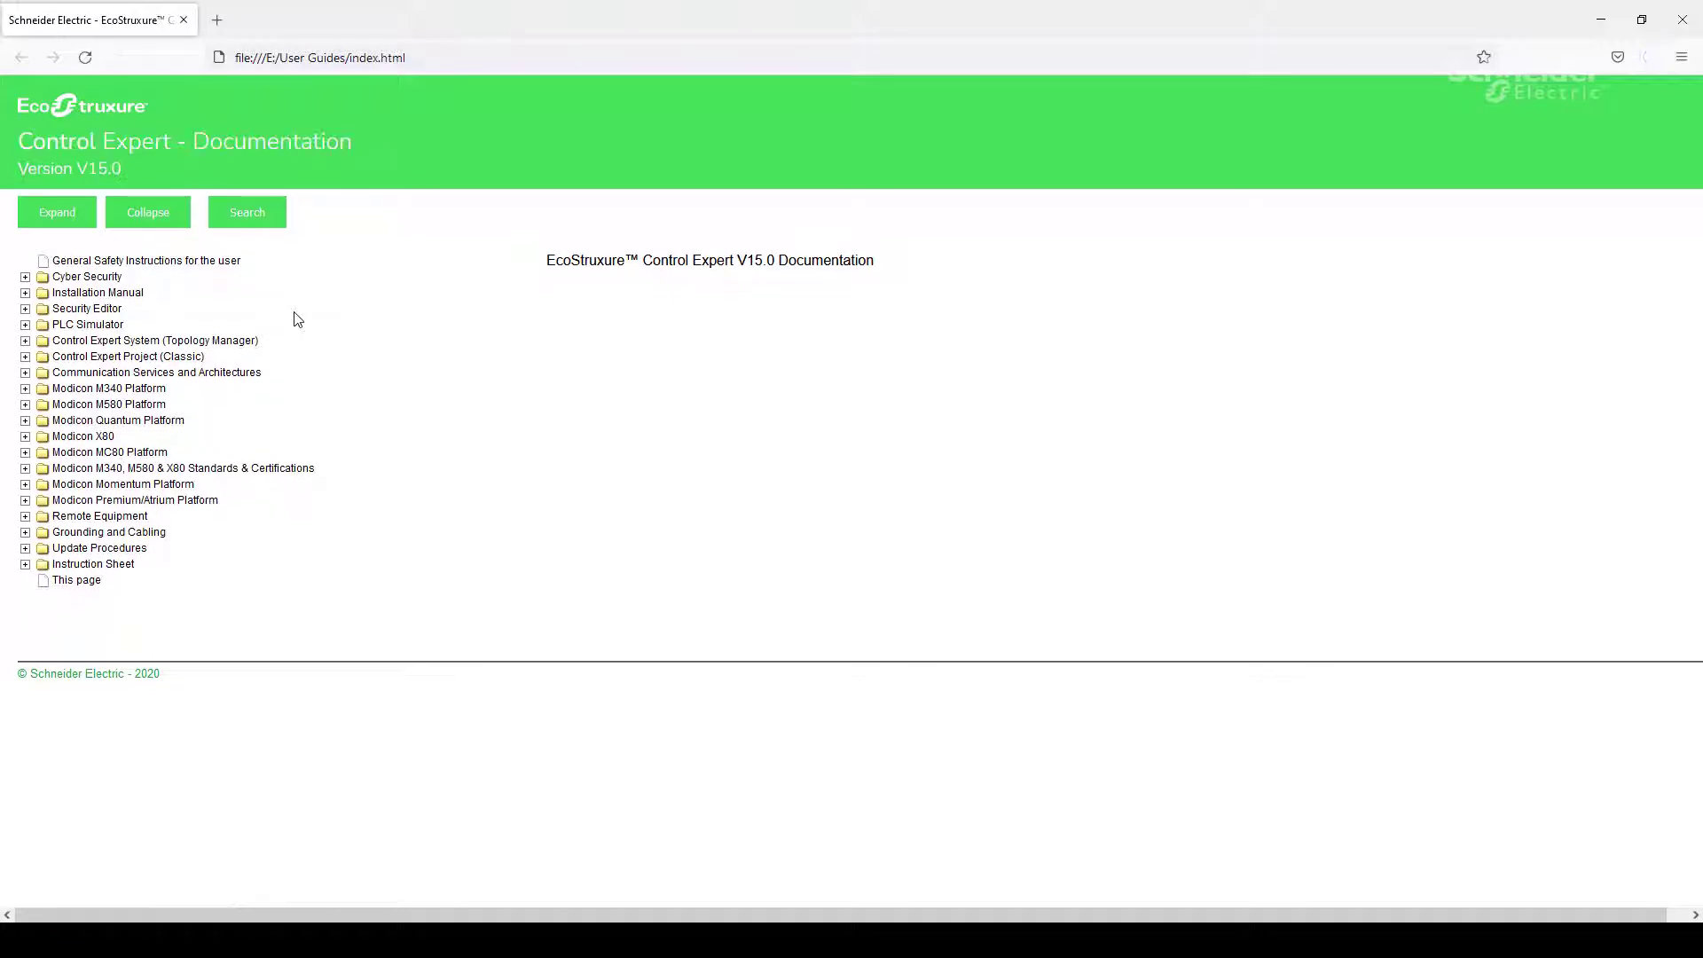
pyautogui.click(25, 356)
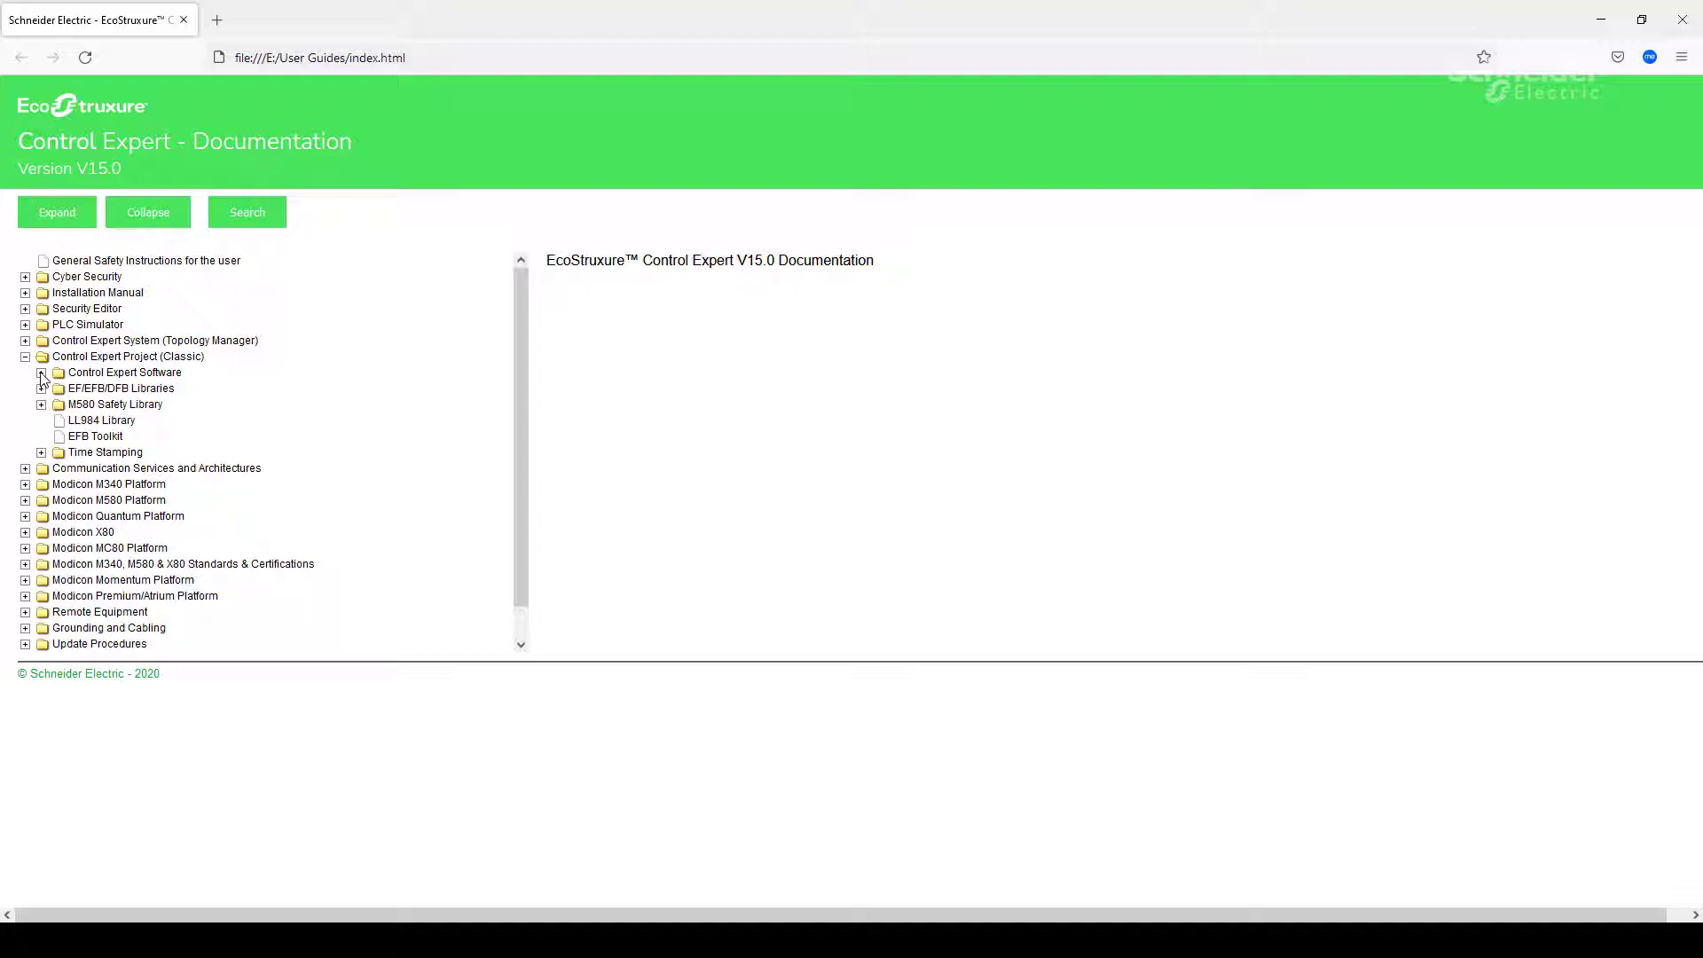
pyautogui.click(41, 374)
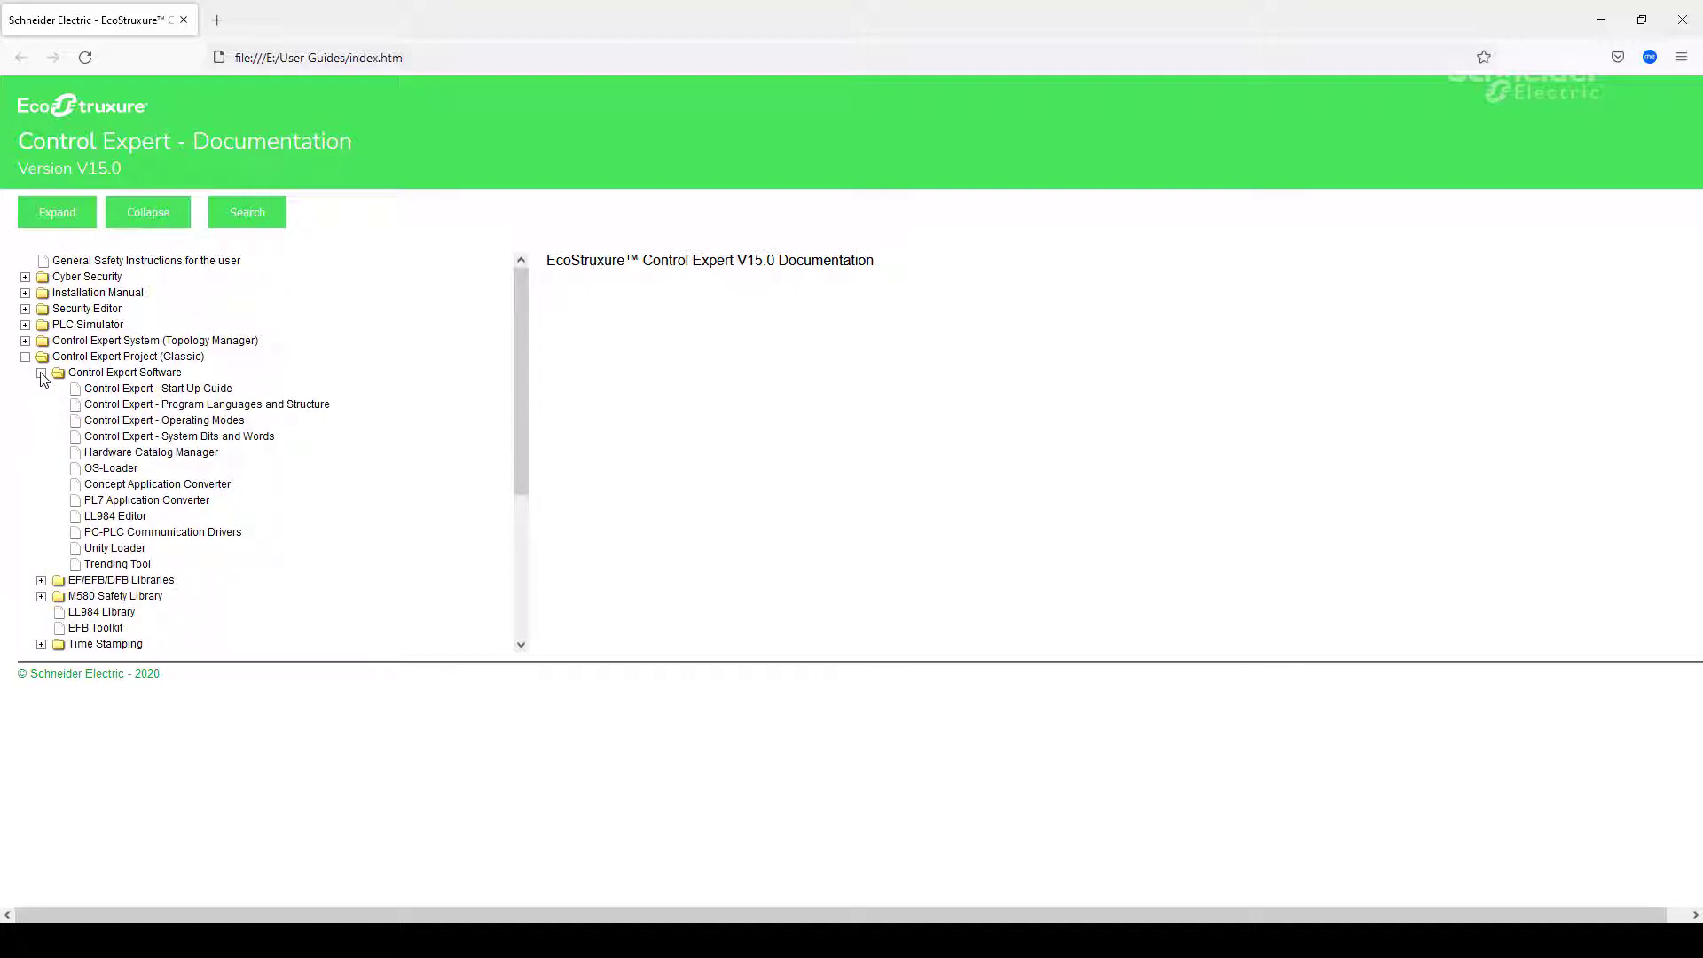
pyautogui.click(125, 422)
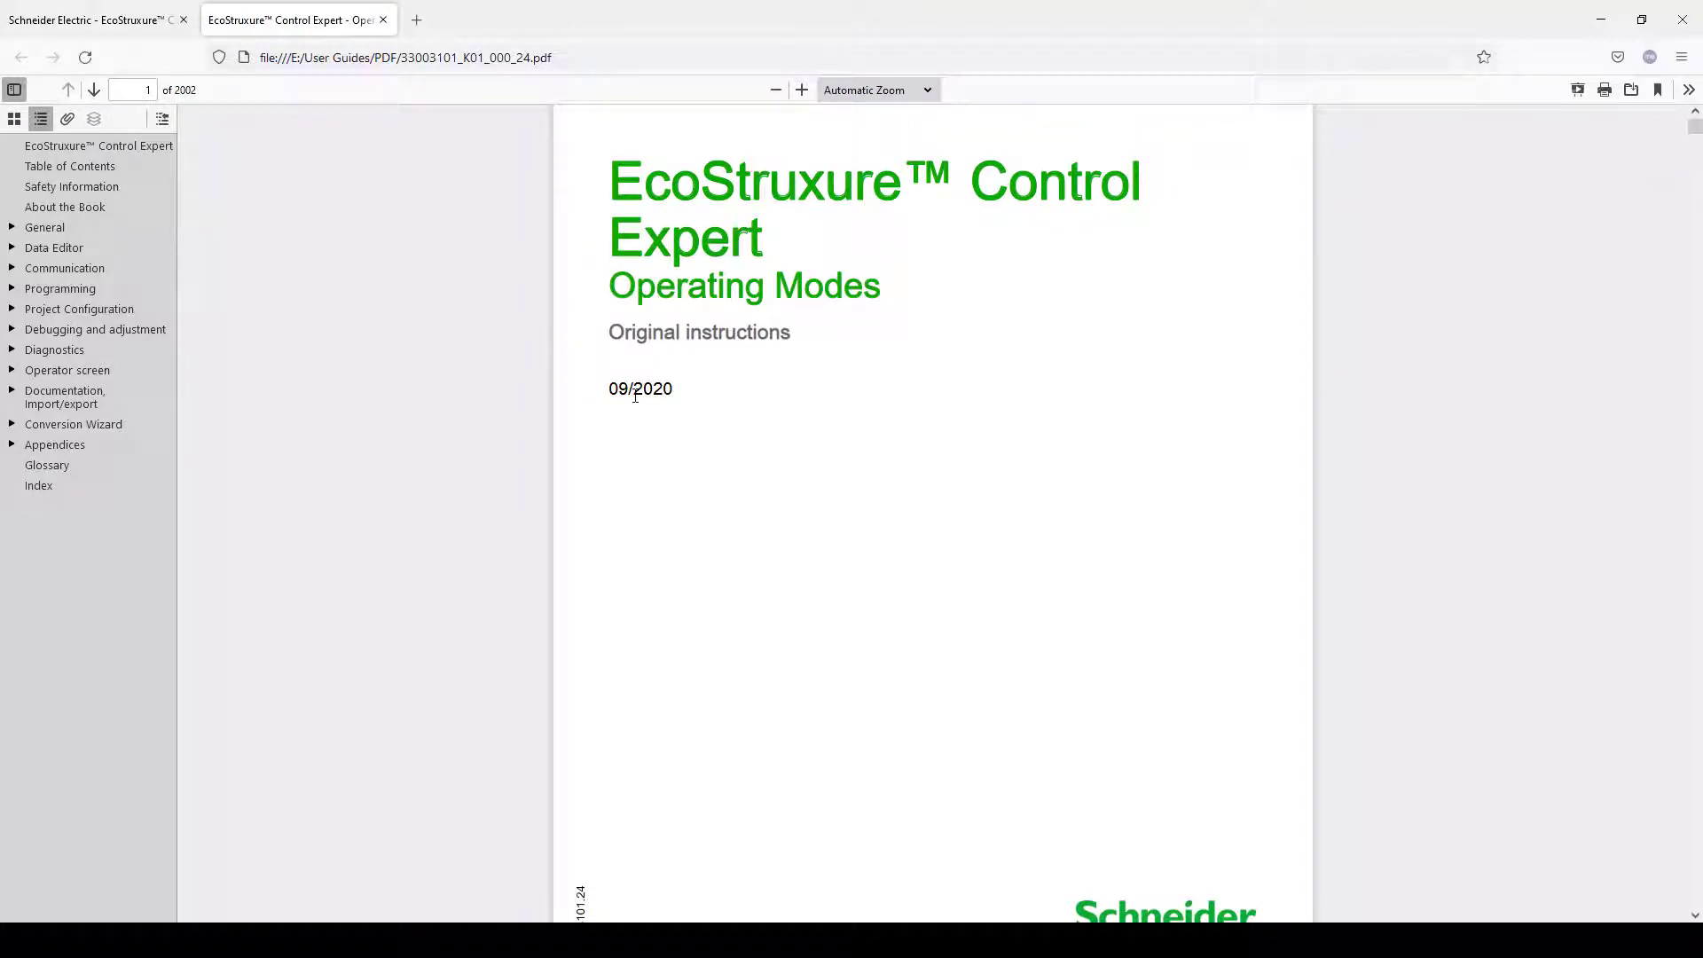
# Step: Copy the Operating Modes manual's online download URL from the documentation index page
pyautogui.click(111, 20)
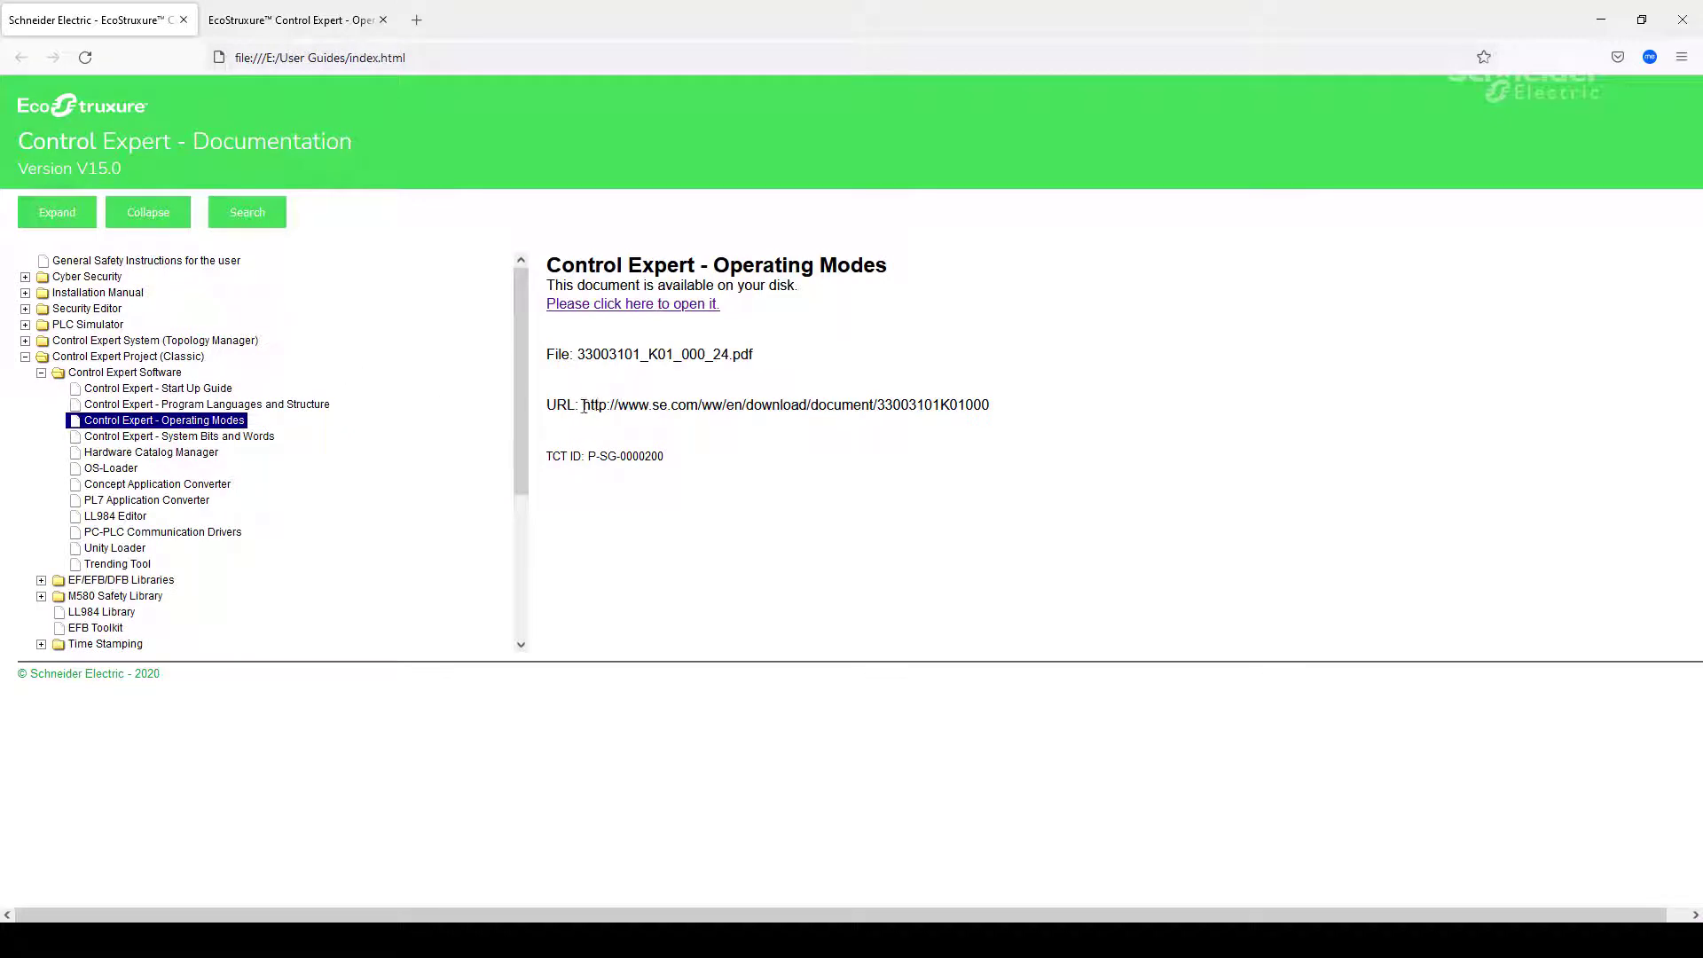
pyautogui.moveTo(583, 406); pyautogui.dragTo(992, 405)
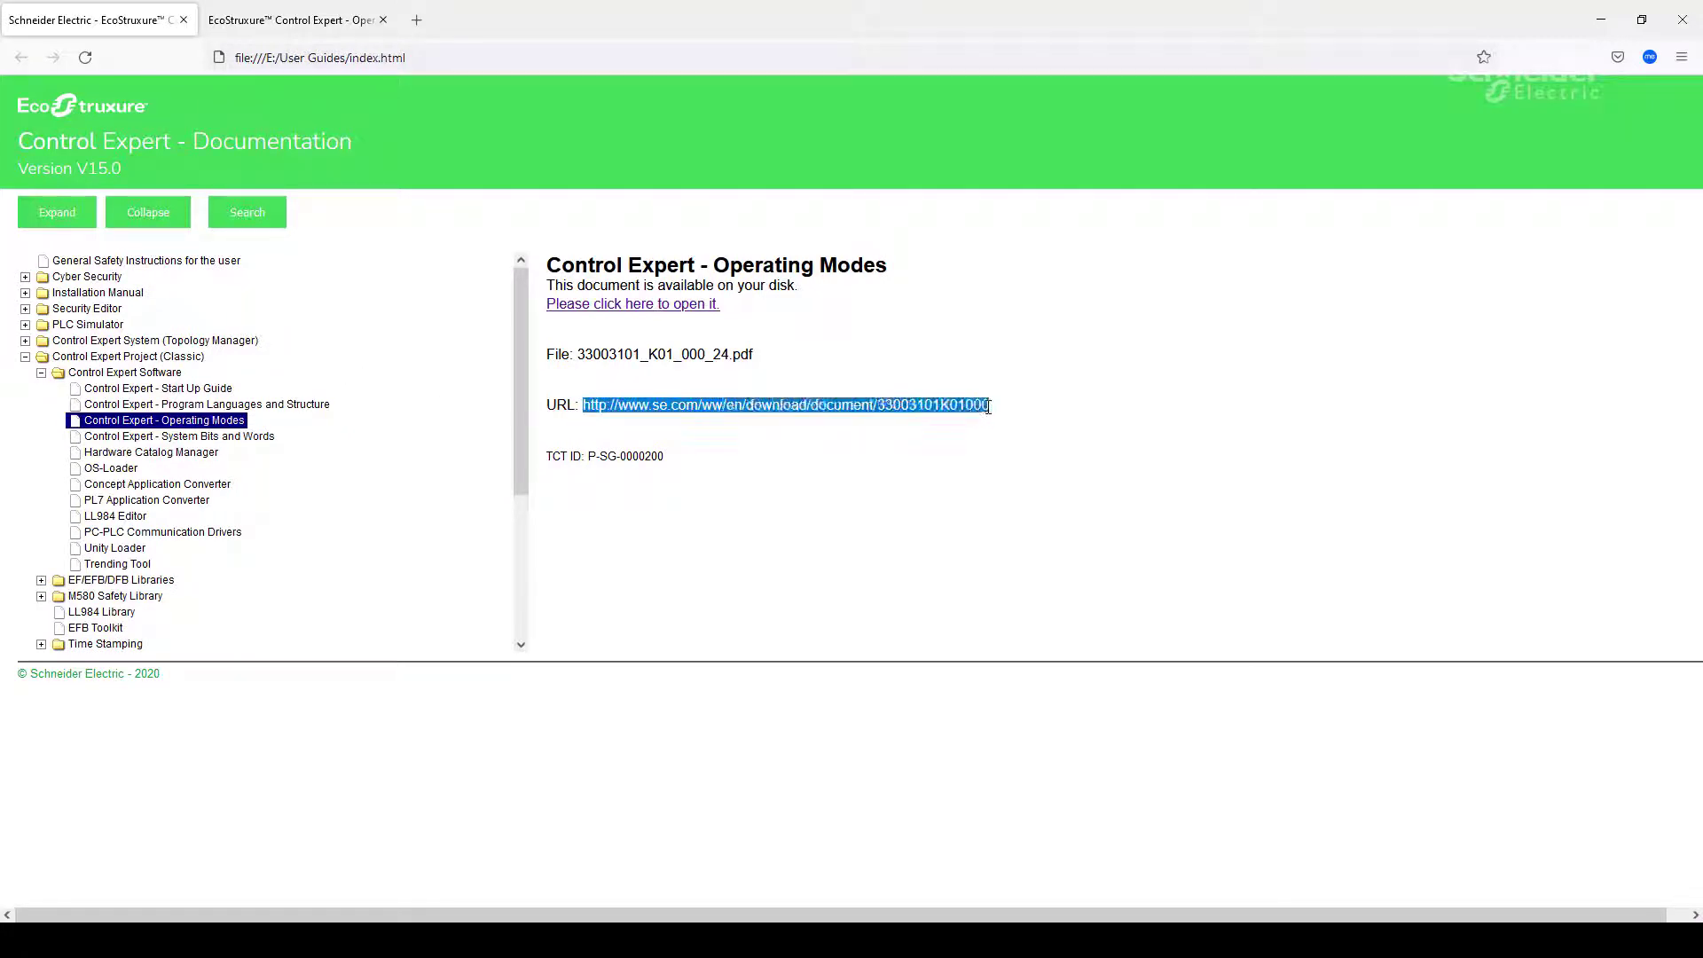
pyautogui.rightClick(815, 404)
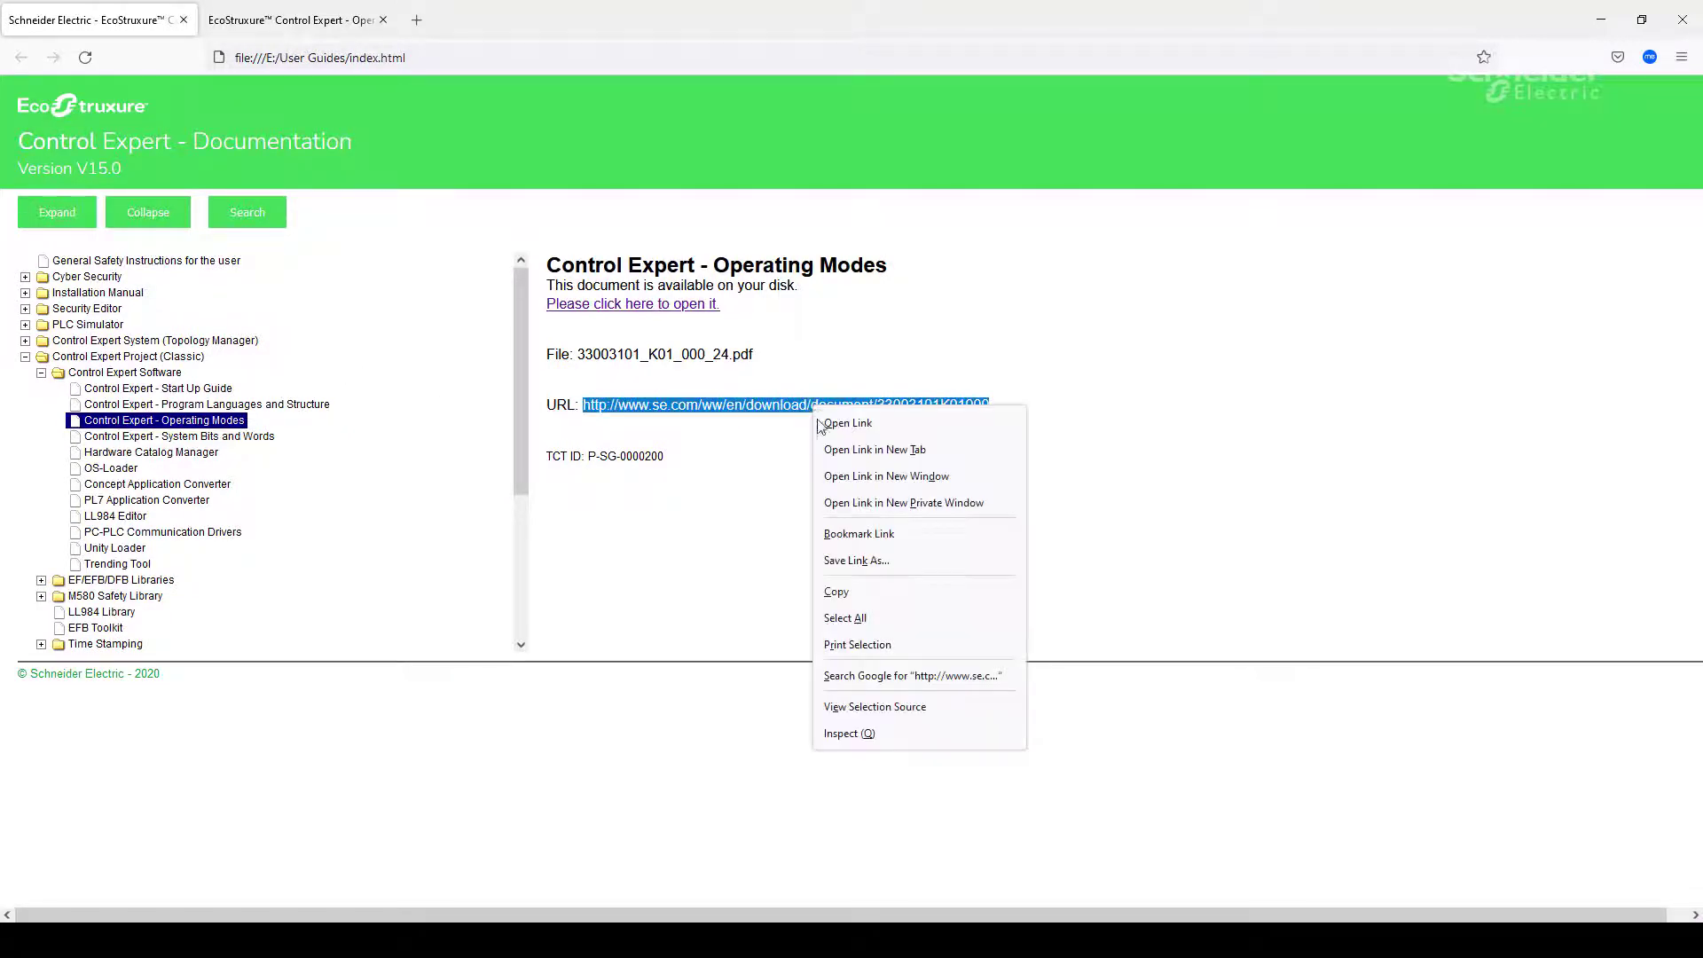
pyautogui.click(847, 593)
# Step: Load the copied manual URL in a new tab and jump to page 5
pyautogui.click(417, 19)
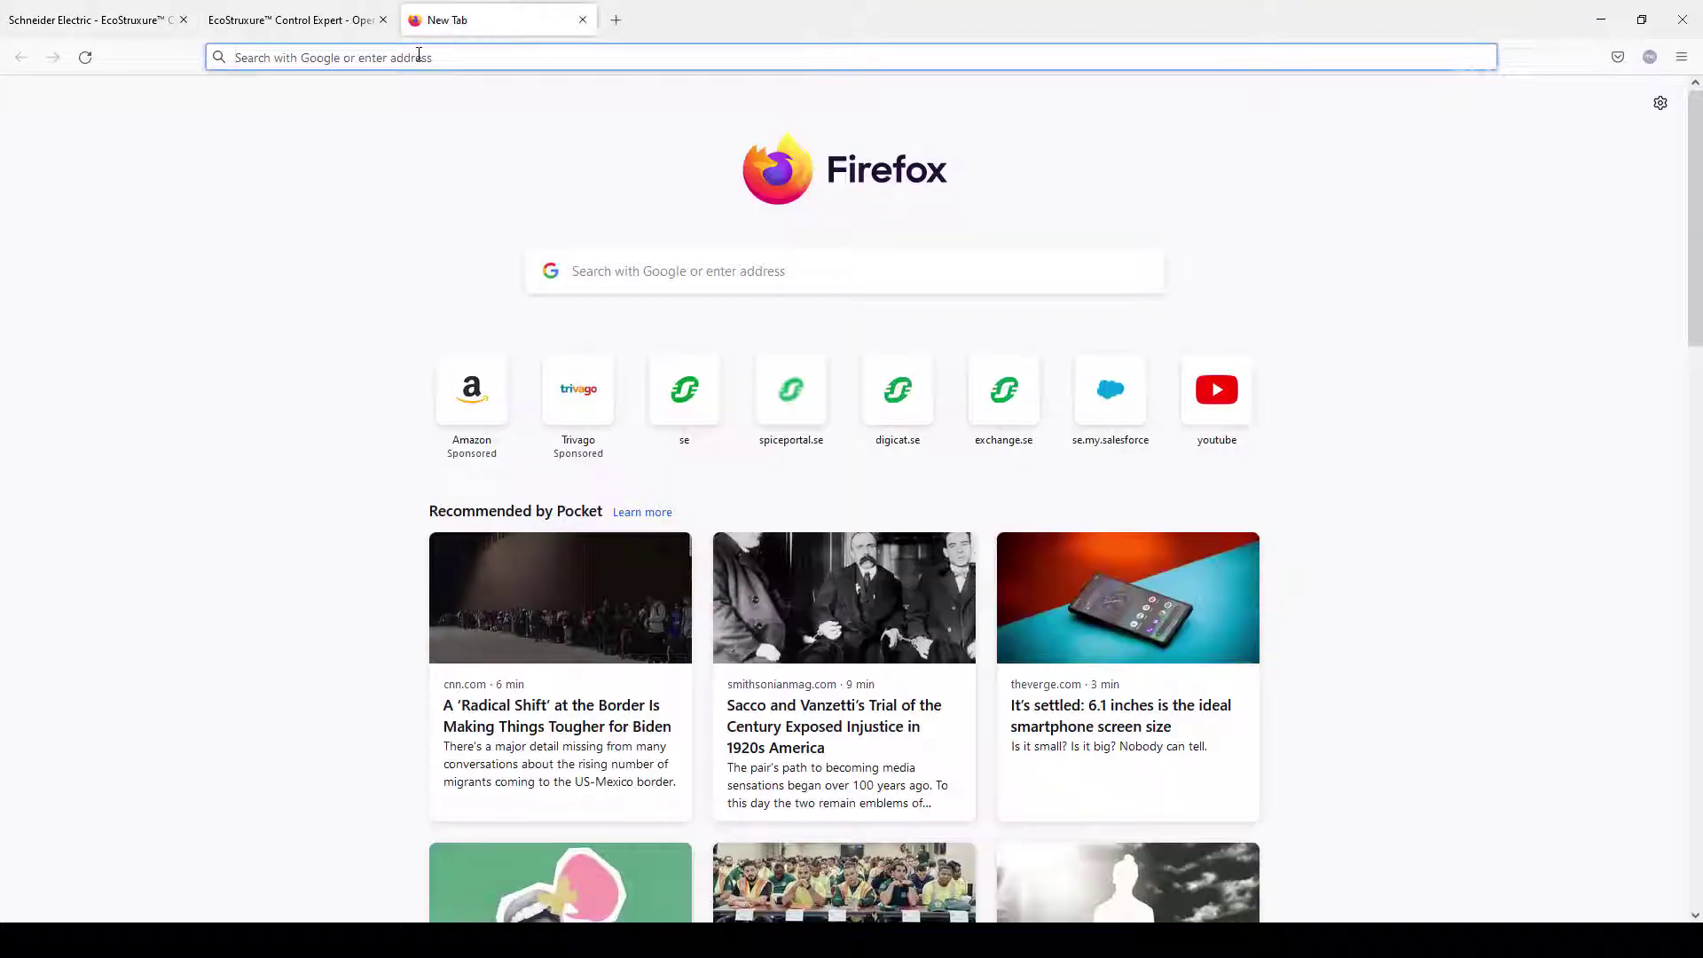
pyautogui.click(419, 55)
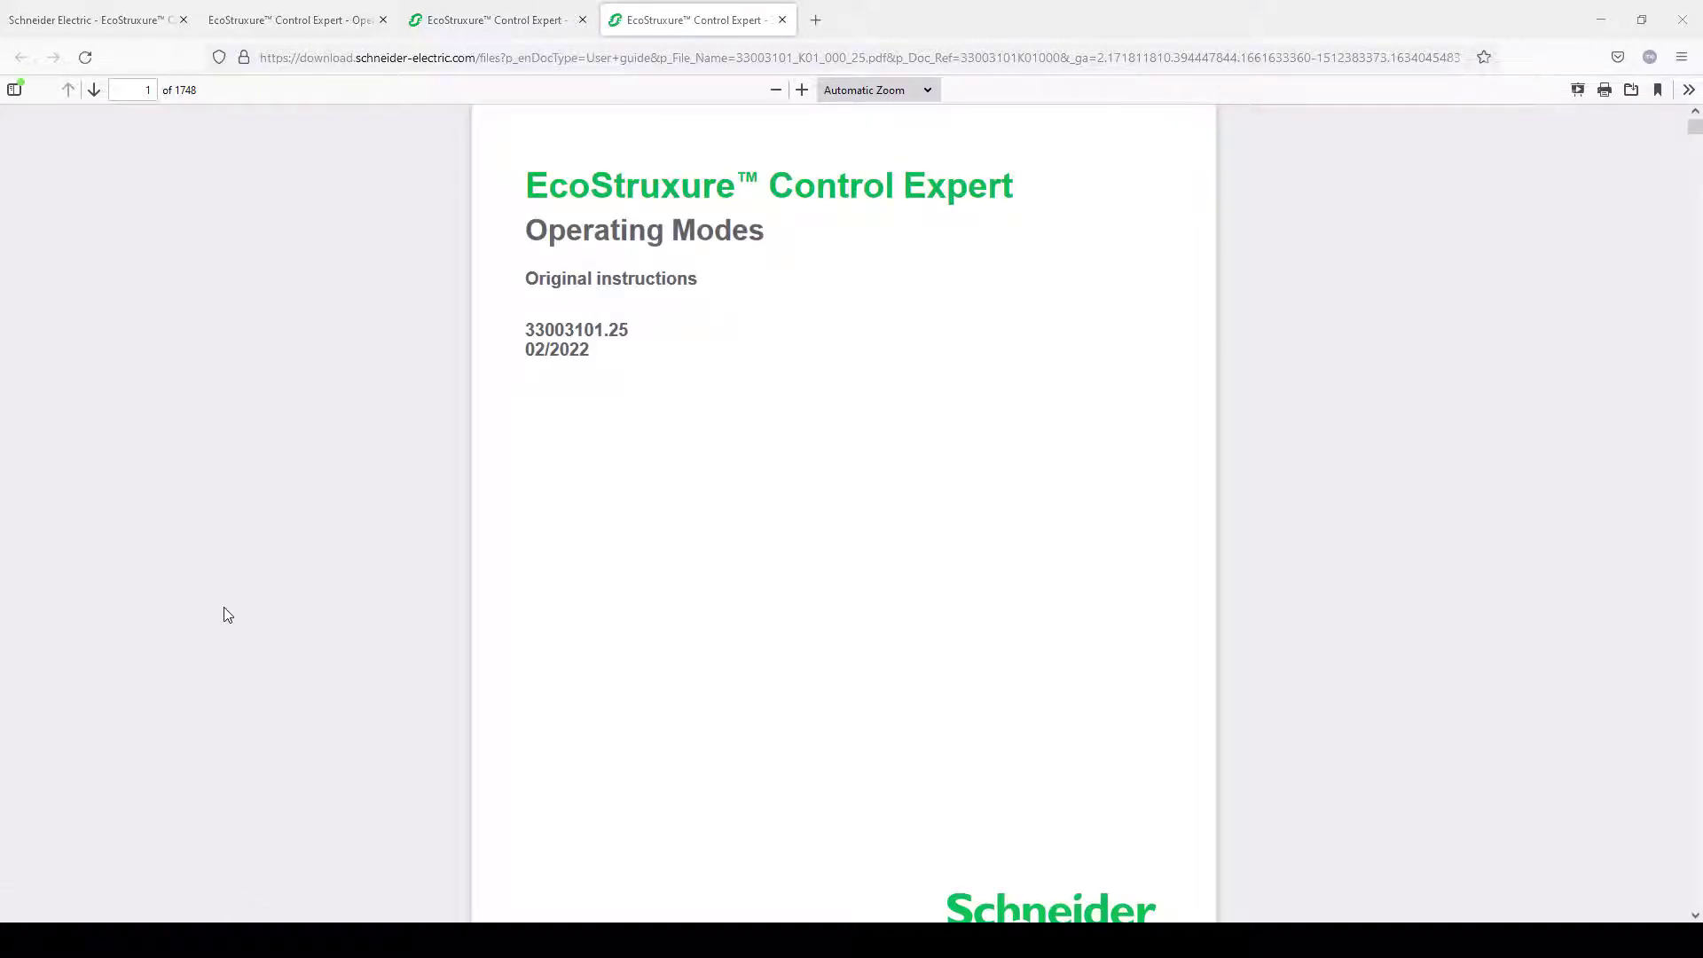
pyautogui.click(145, 90)
pyautogui.write('5')
pyautogui.press('Return')
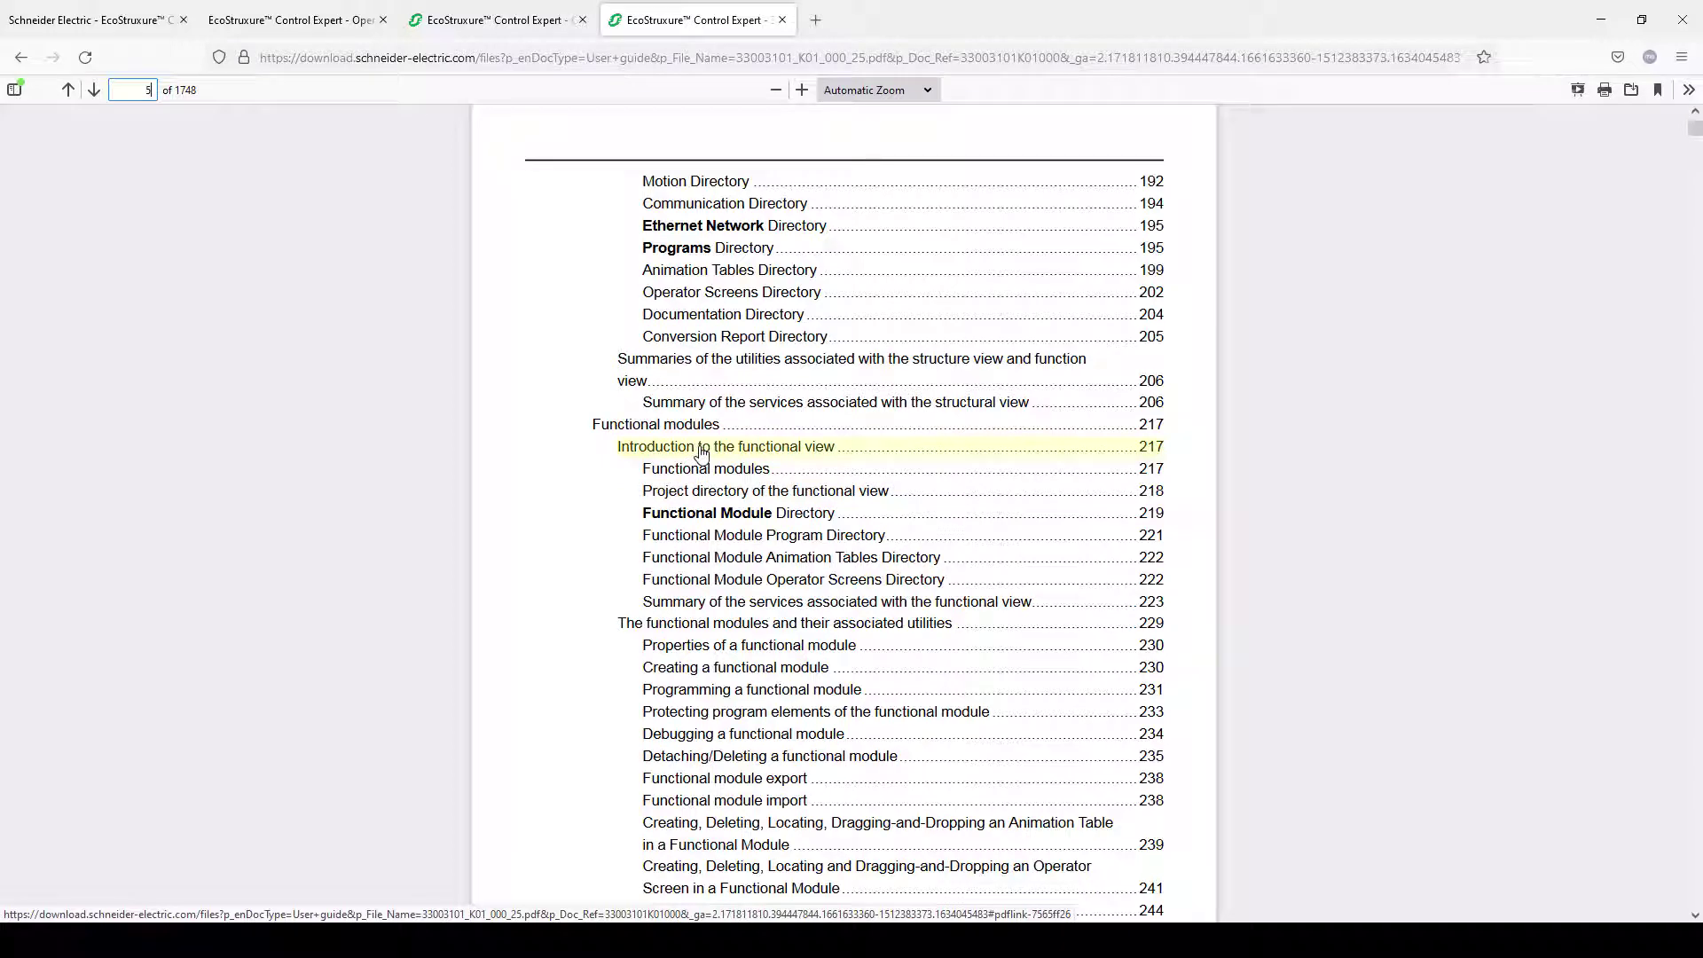
# Step: Read the 'Introduction to the functional view' section on pages 217–218
pyautogui.click(1144, 454)
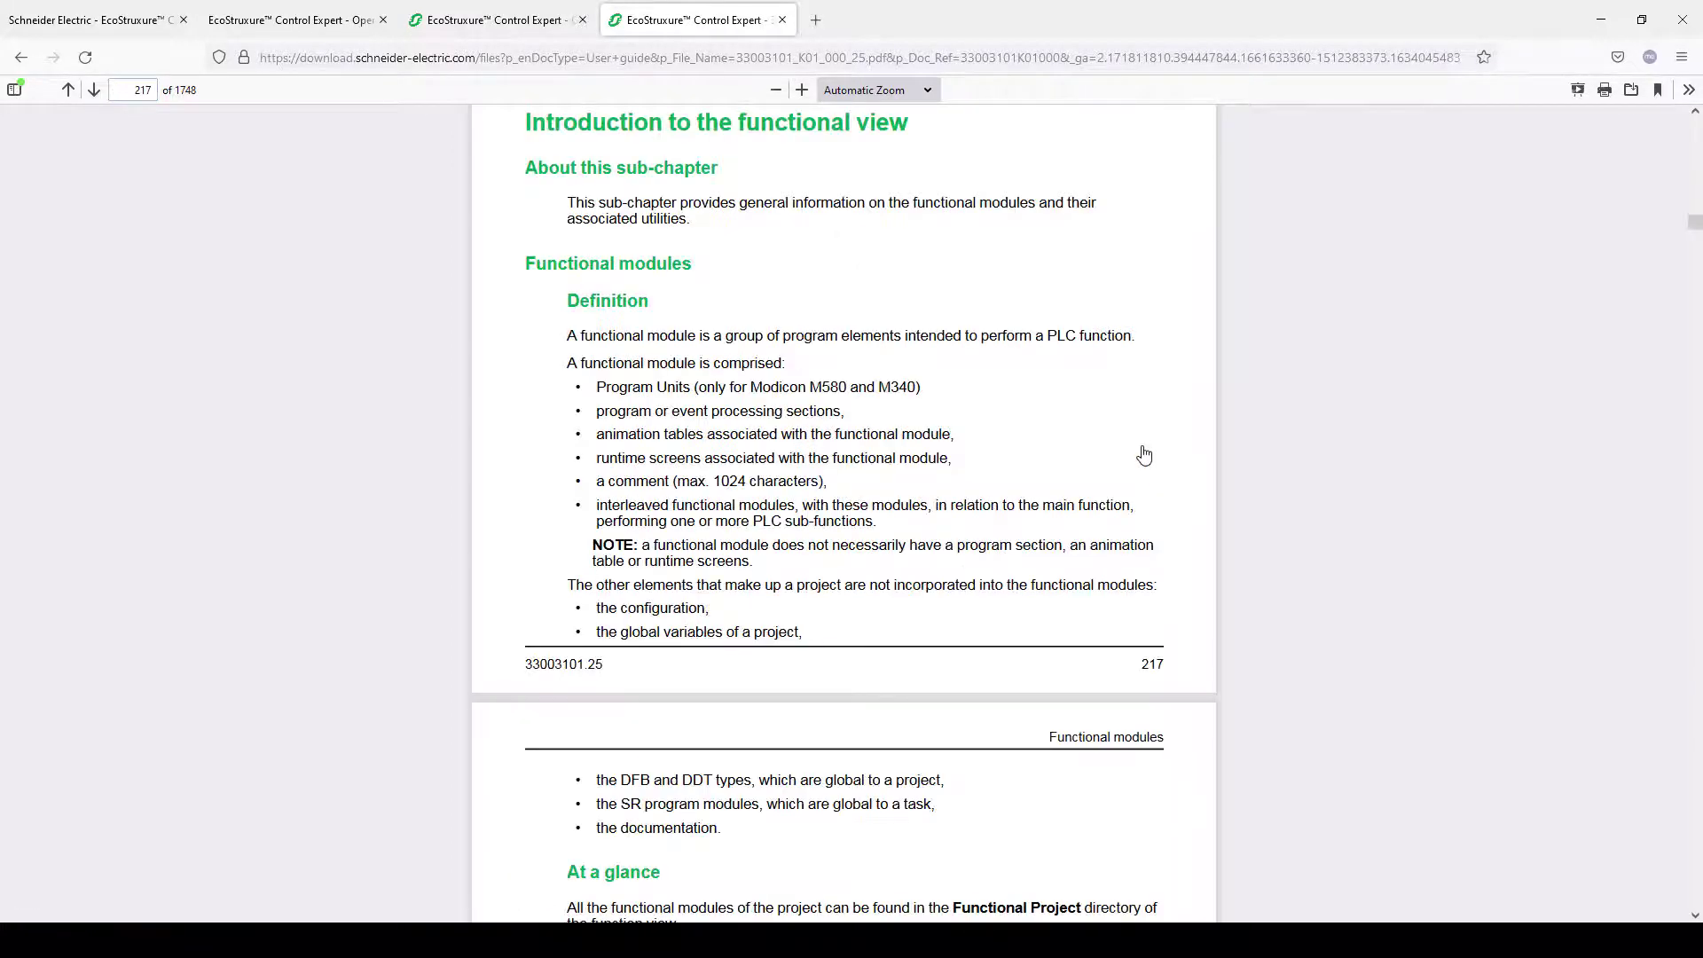
pyautogui.scroll(-6, 828, 639)
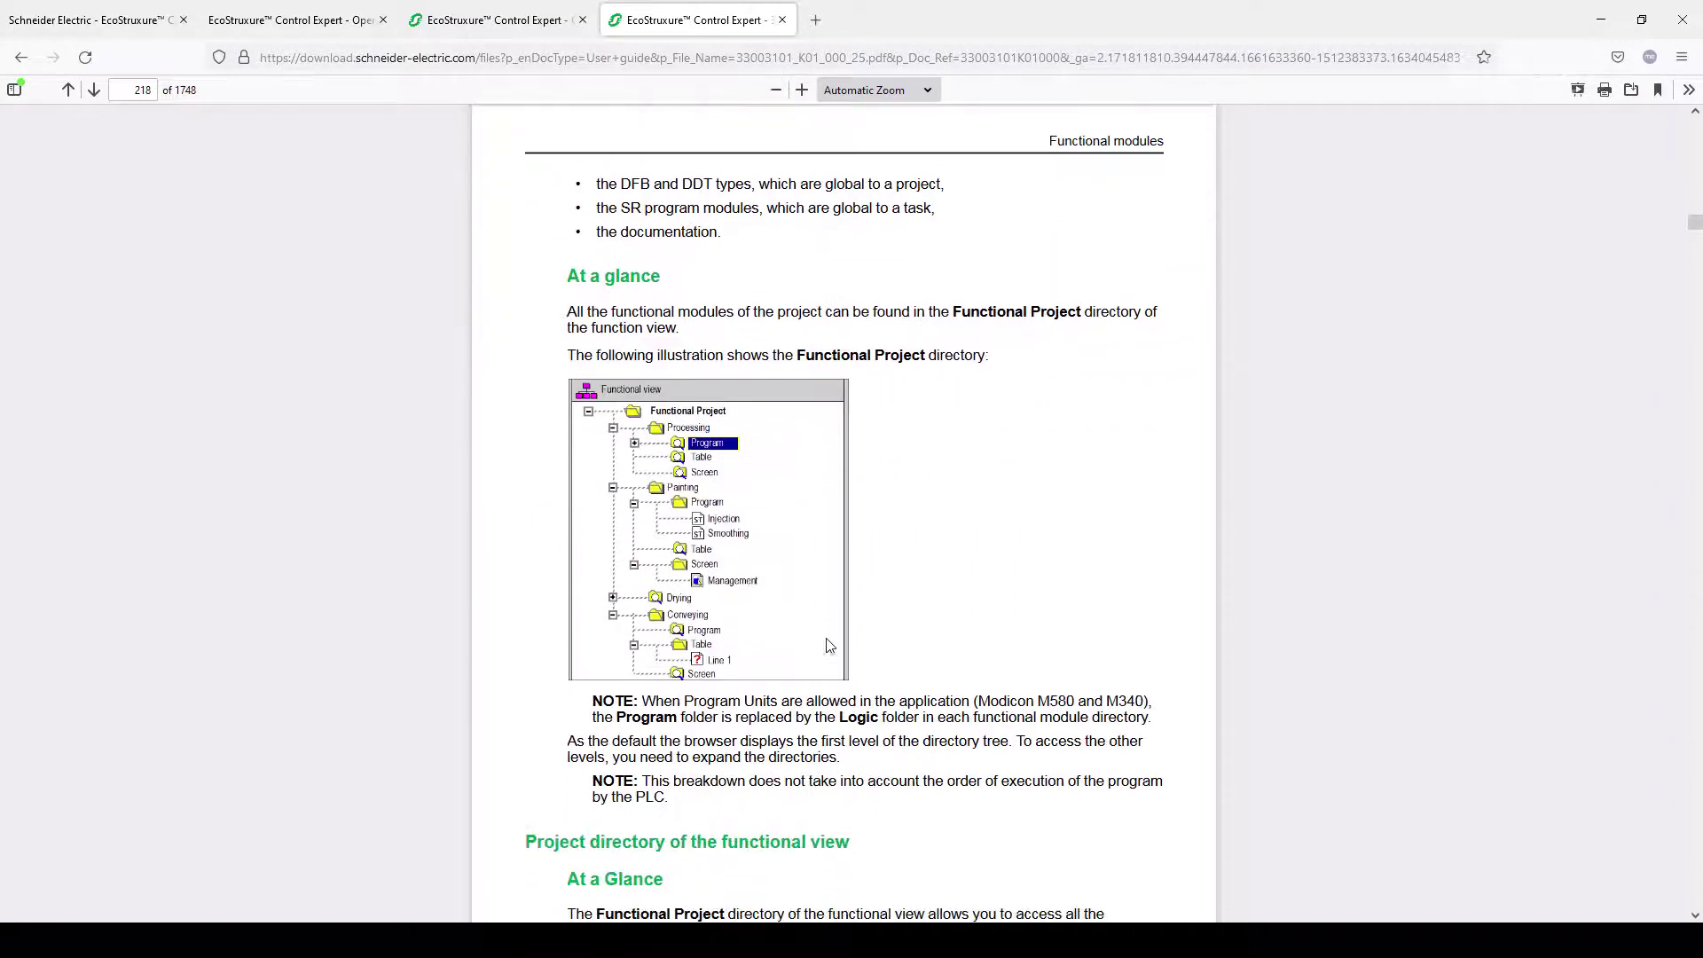
pyautogui.scroll(-1, 829, 645)
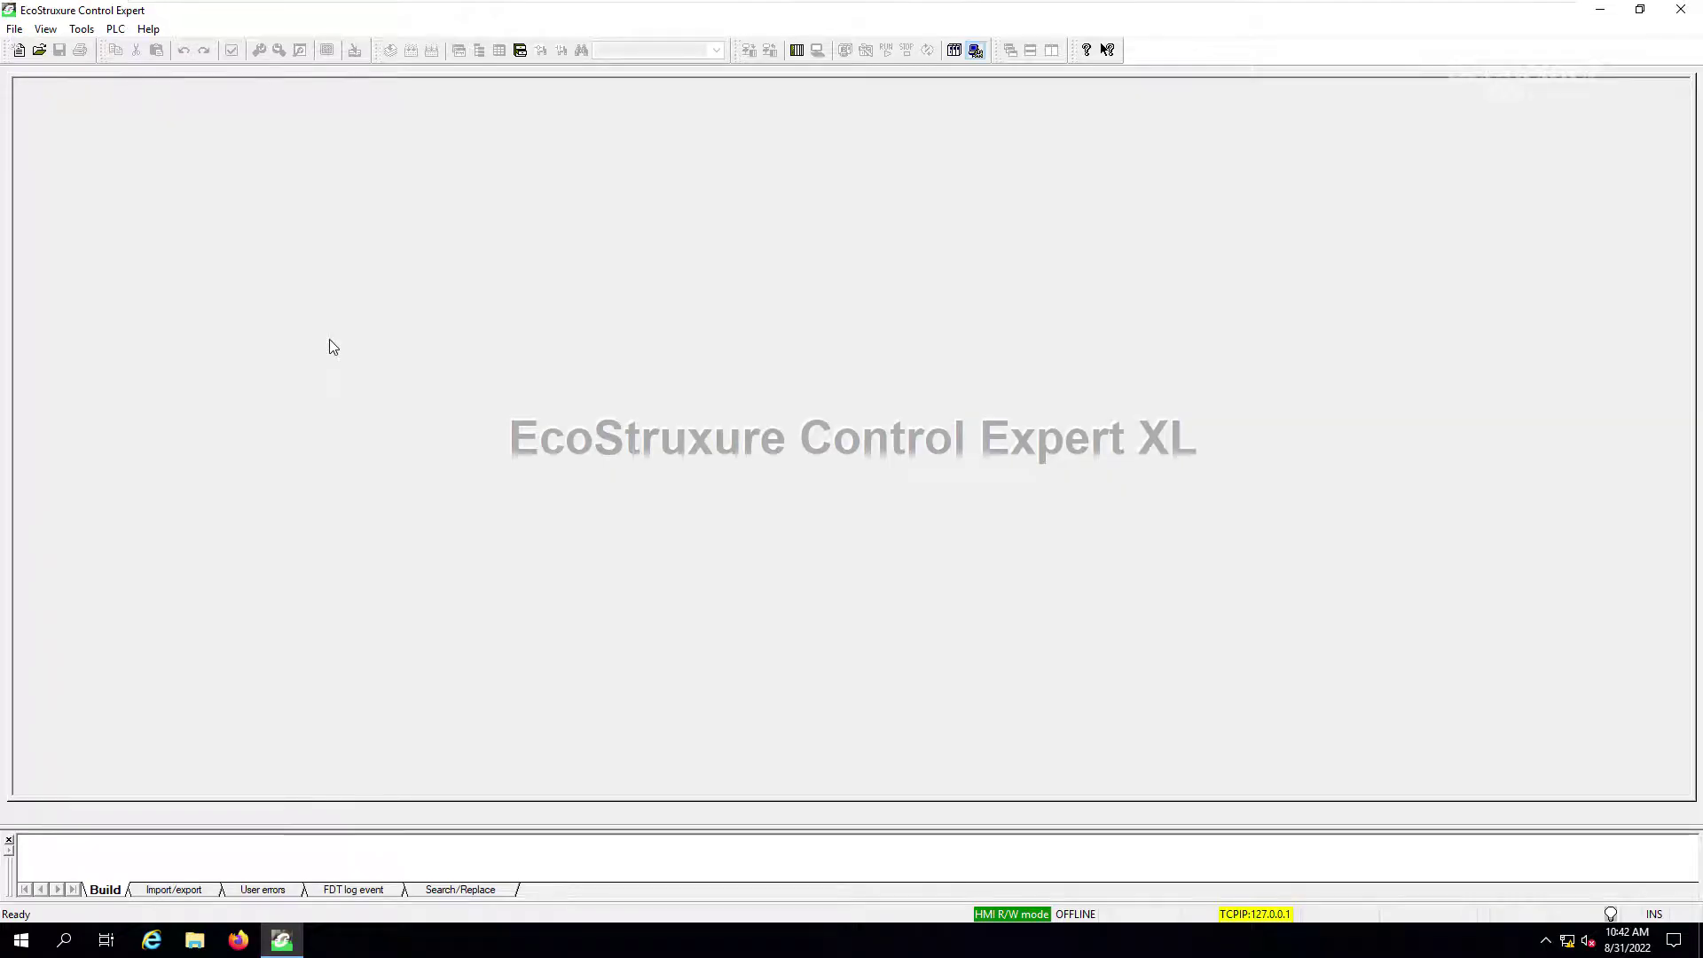
# Step: Open the demo_ControlExpert_M580 project and acknowledge the missing application password warning
pyautogui.click(39, 50)
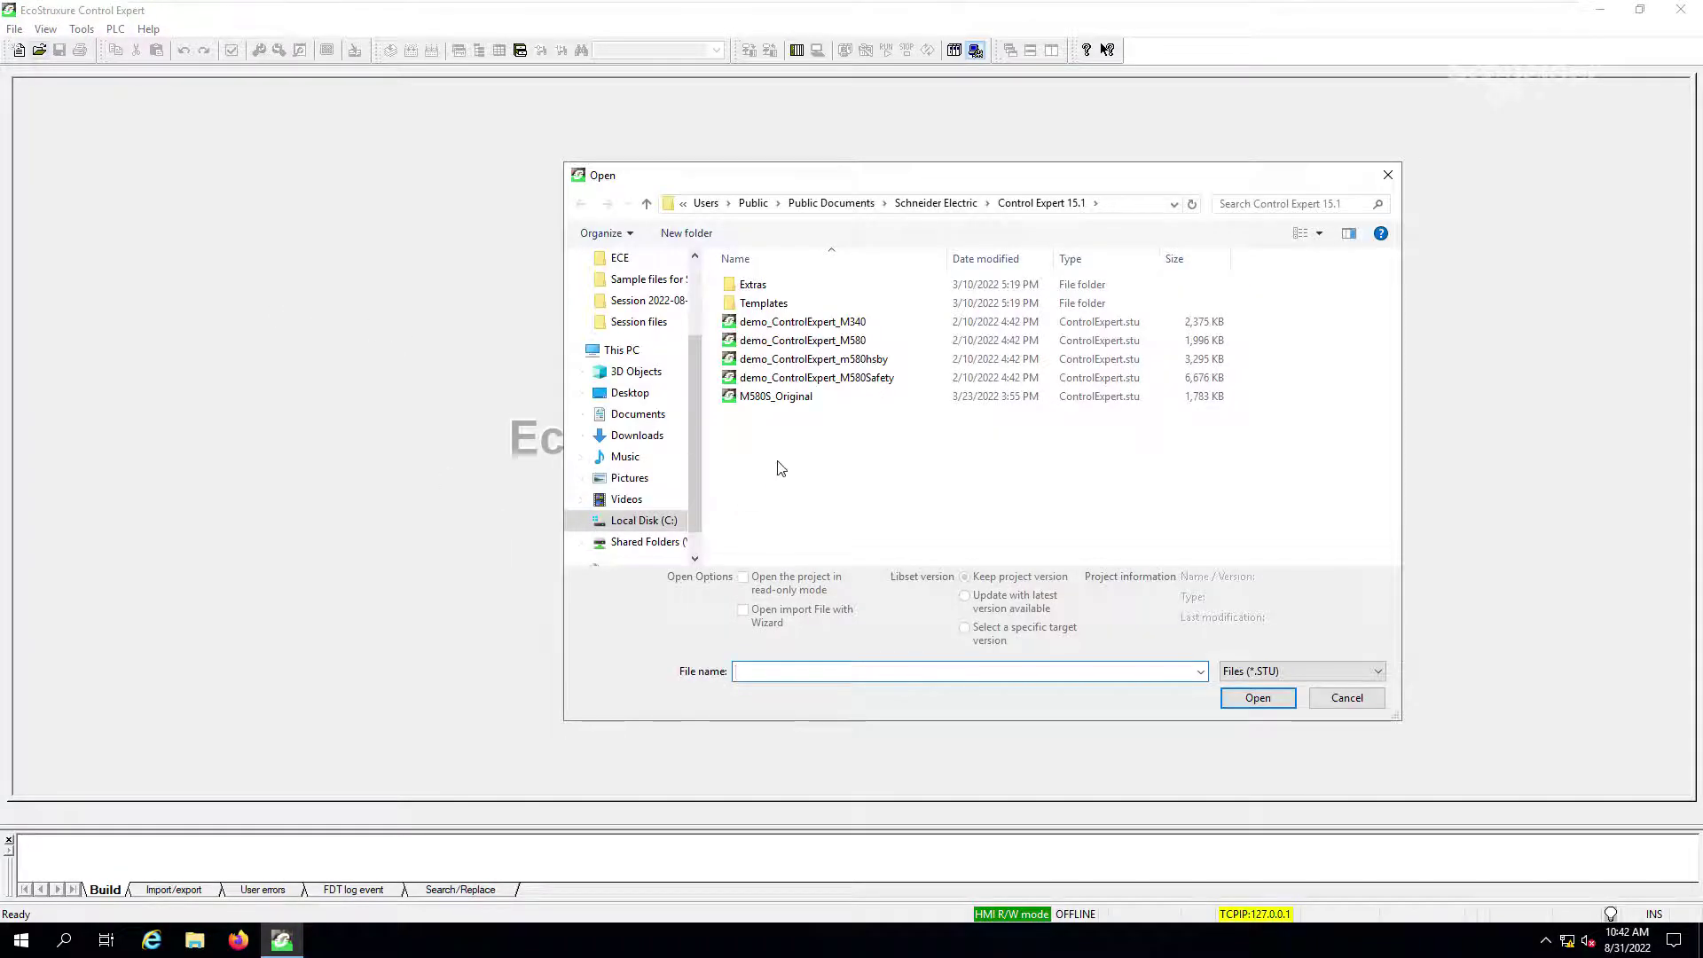
pyautogui.click(782, 346)
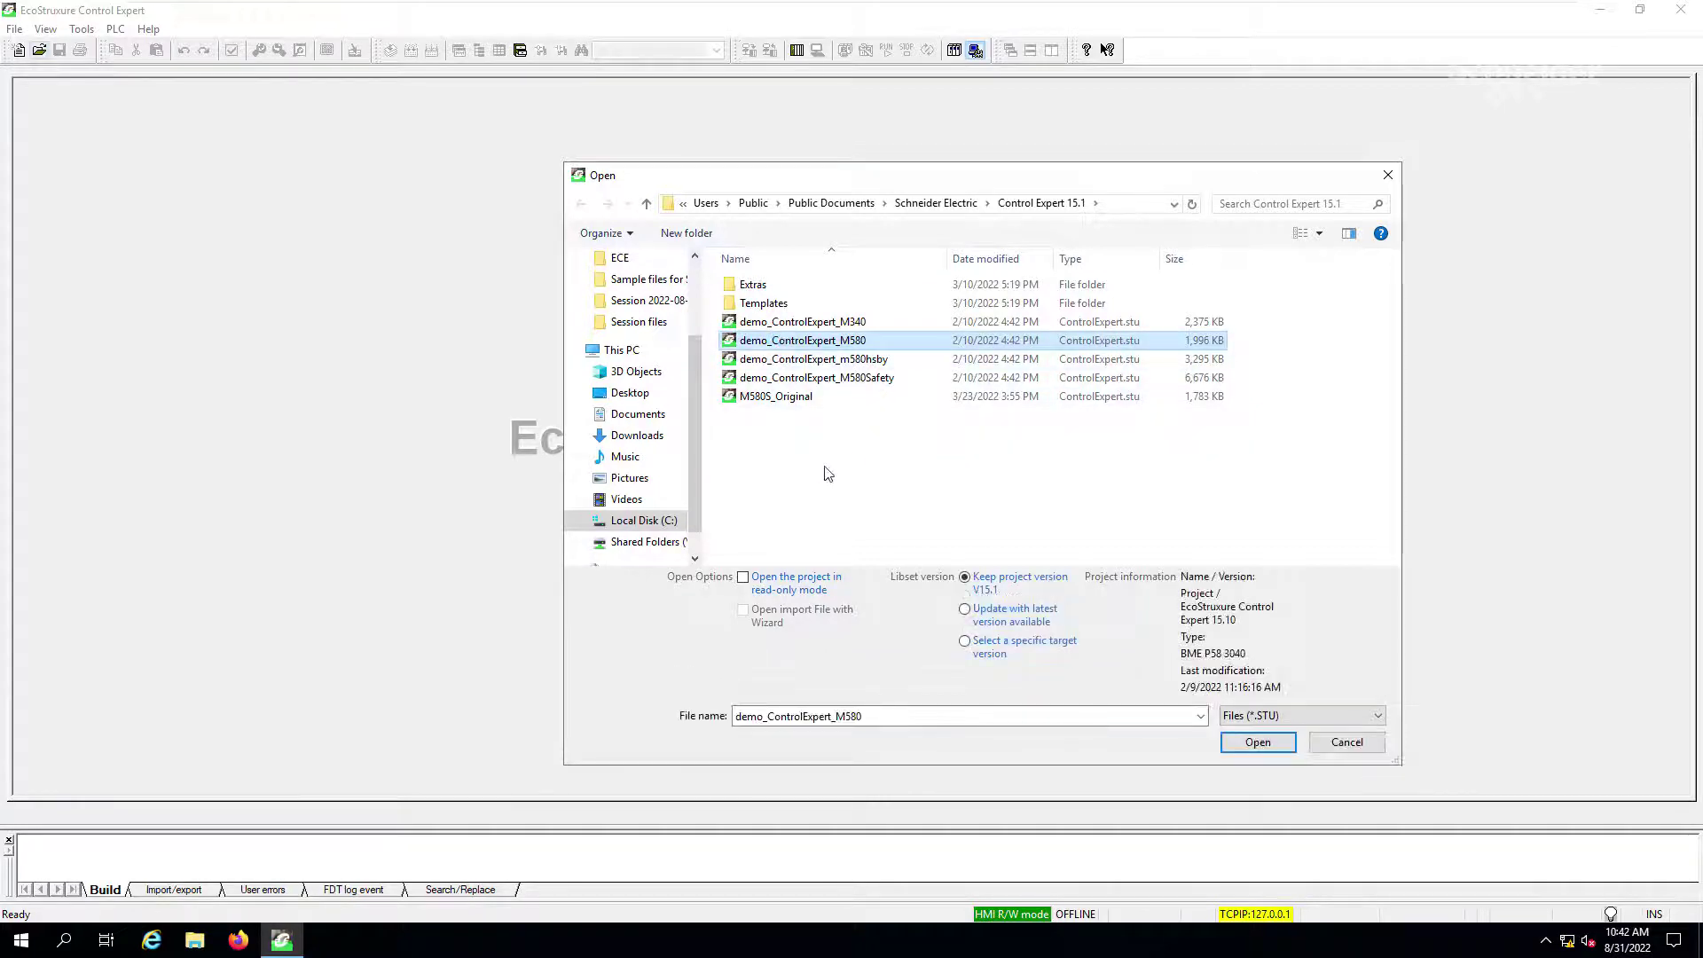
pyautogui.click(1256, 745)
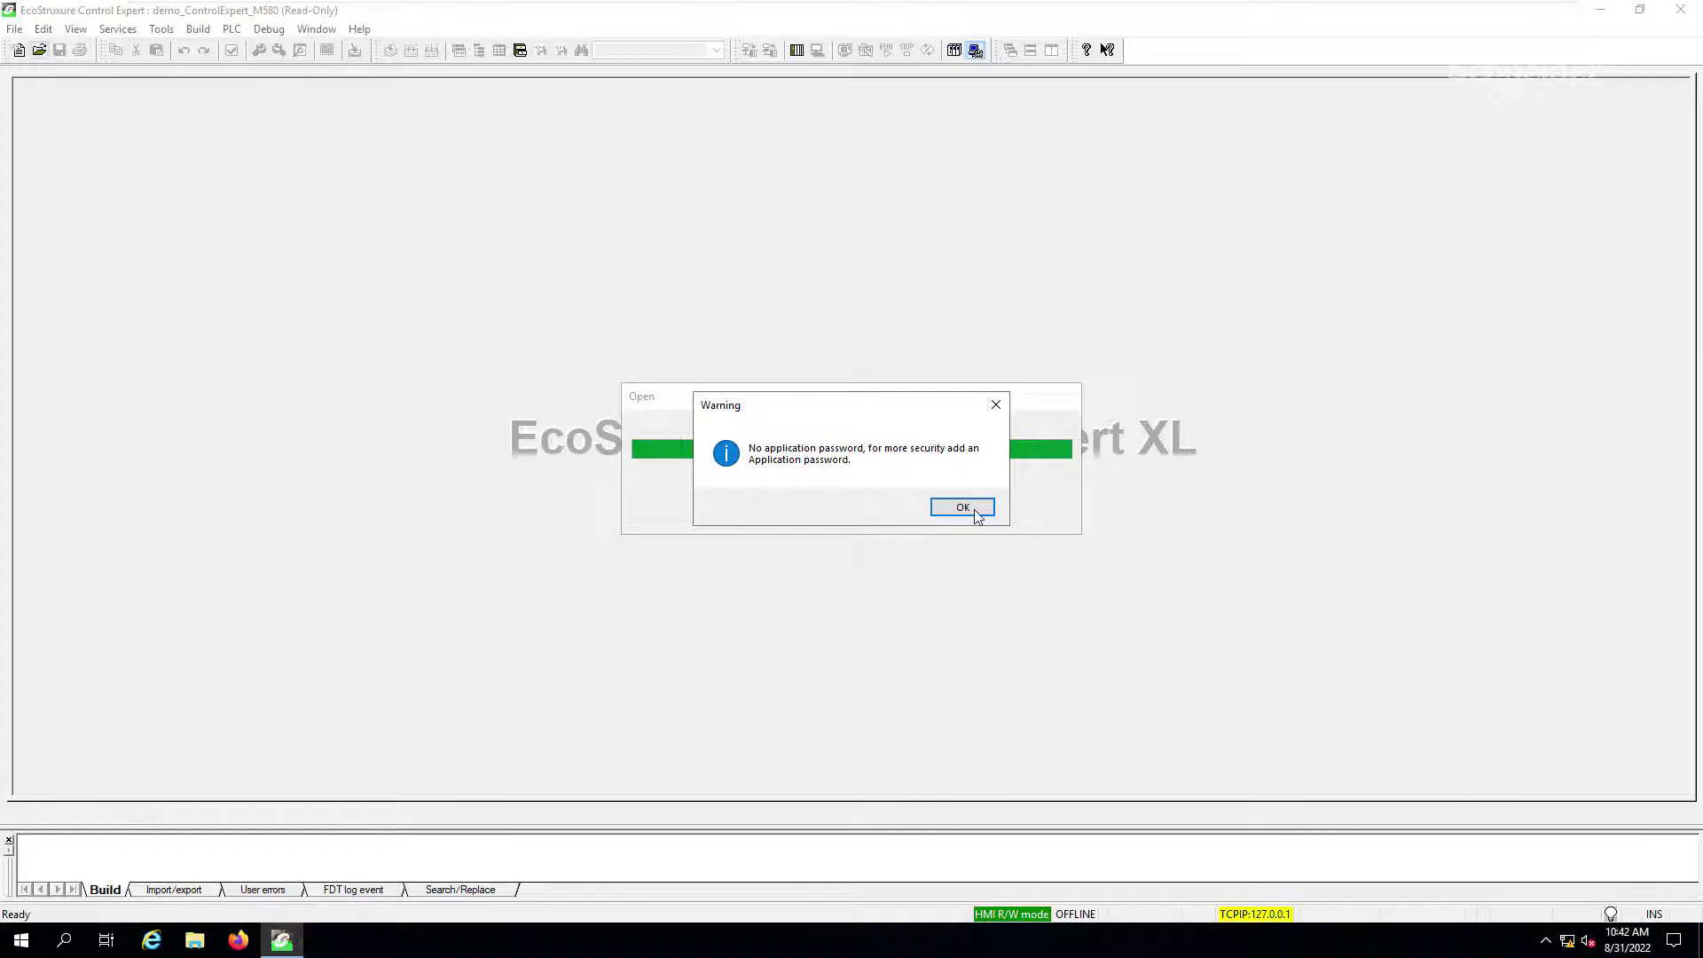
pyautogui.click(975, 508)
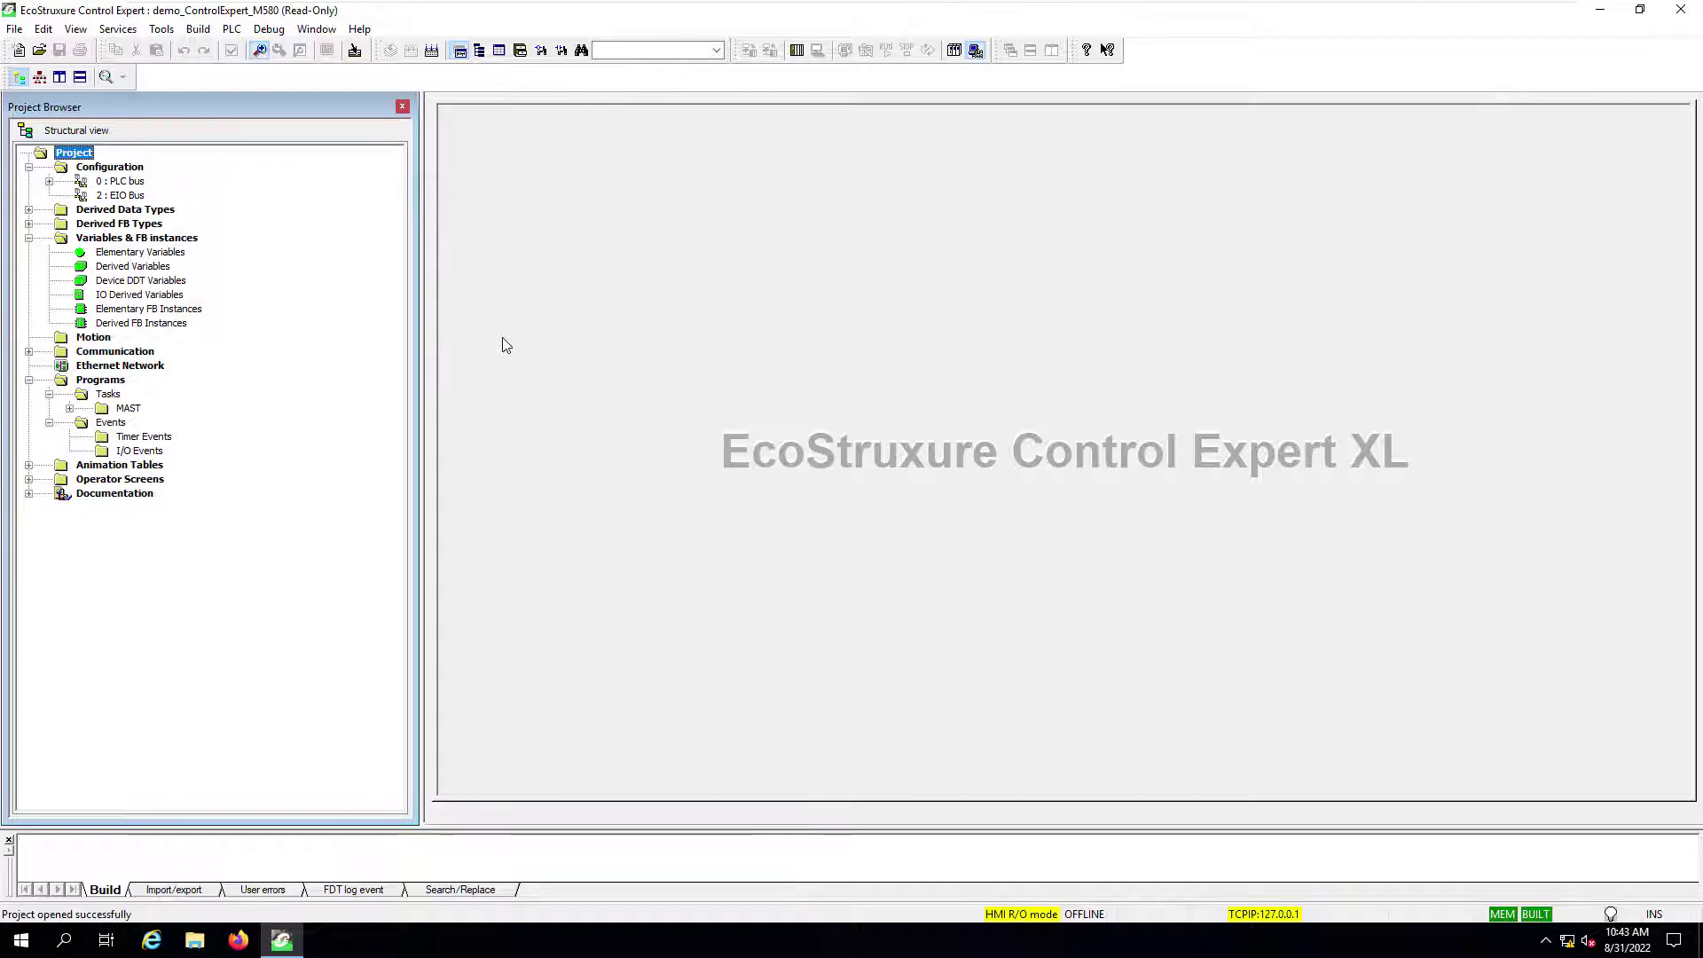
# Step: Save the project as demo_ControlExpert_M580_Test with Save As
pyautogui.click(14, 29)
pyautogui.click(213, 258)
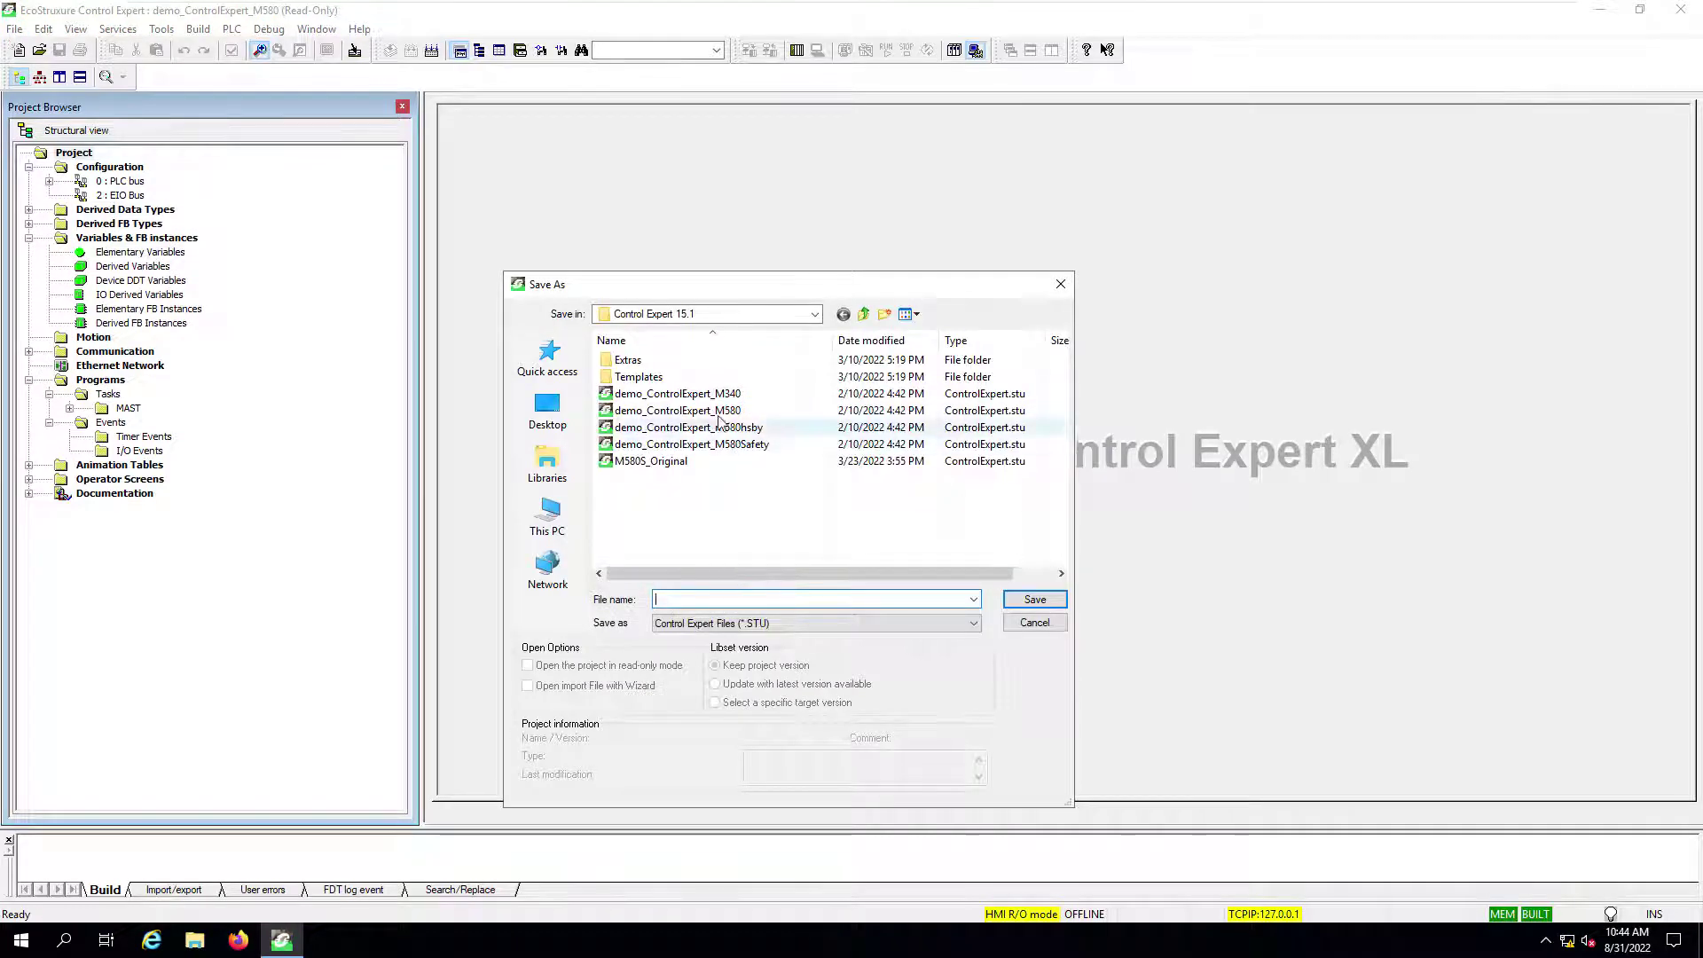
pyautogui.click(701, 411)
pyautogui.doubleClick(797, 600)
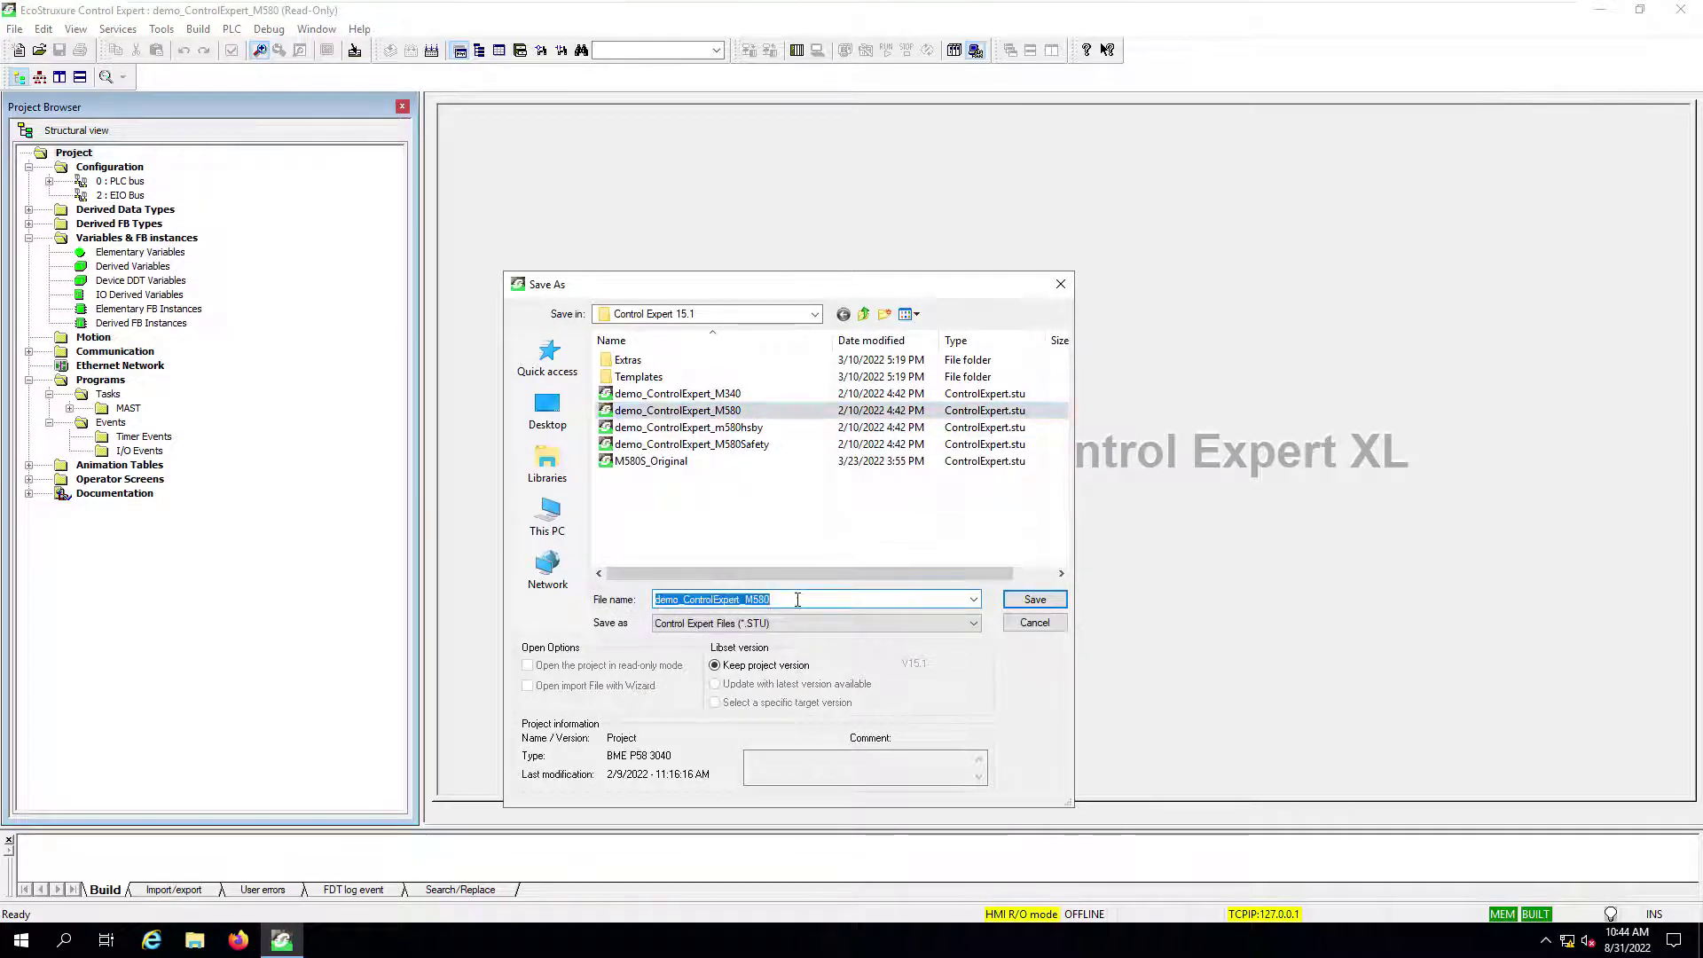
pyautogui.click(798, 600)
pyautogui.write('_')
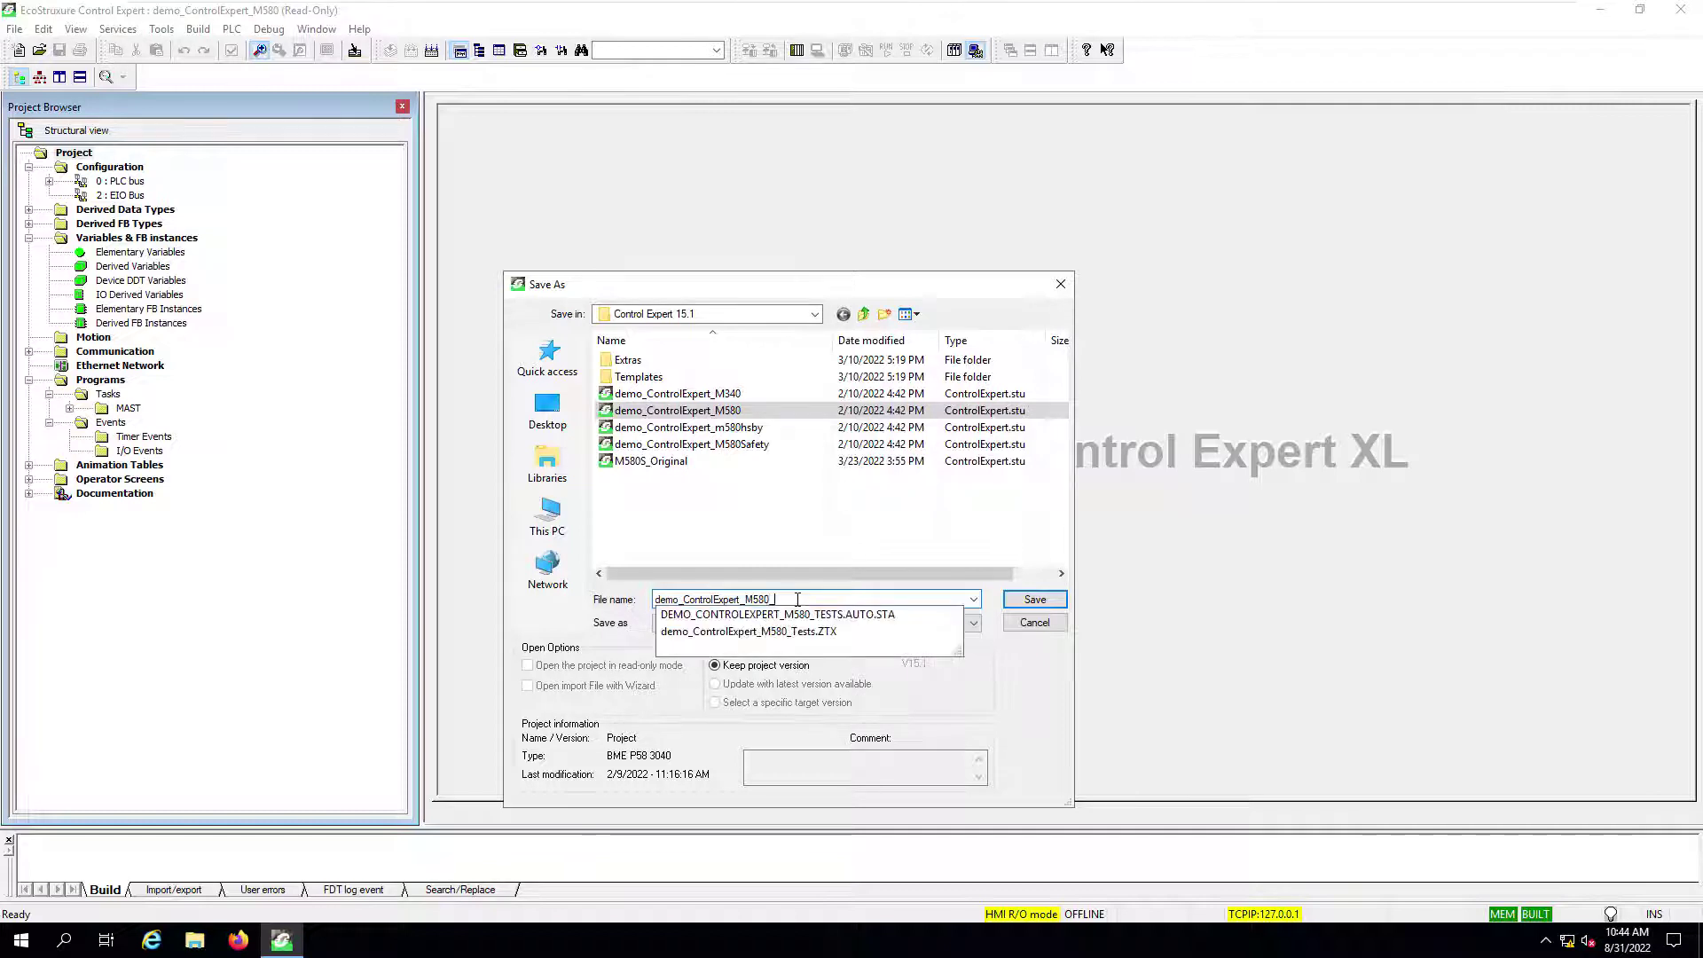
pyautogui.write('Test')
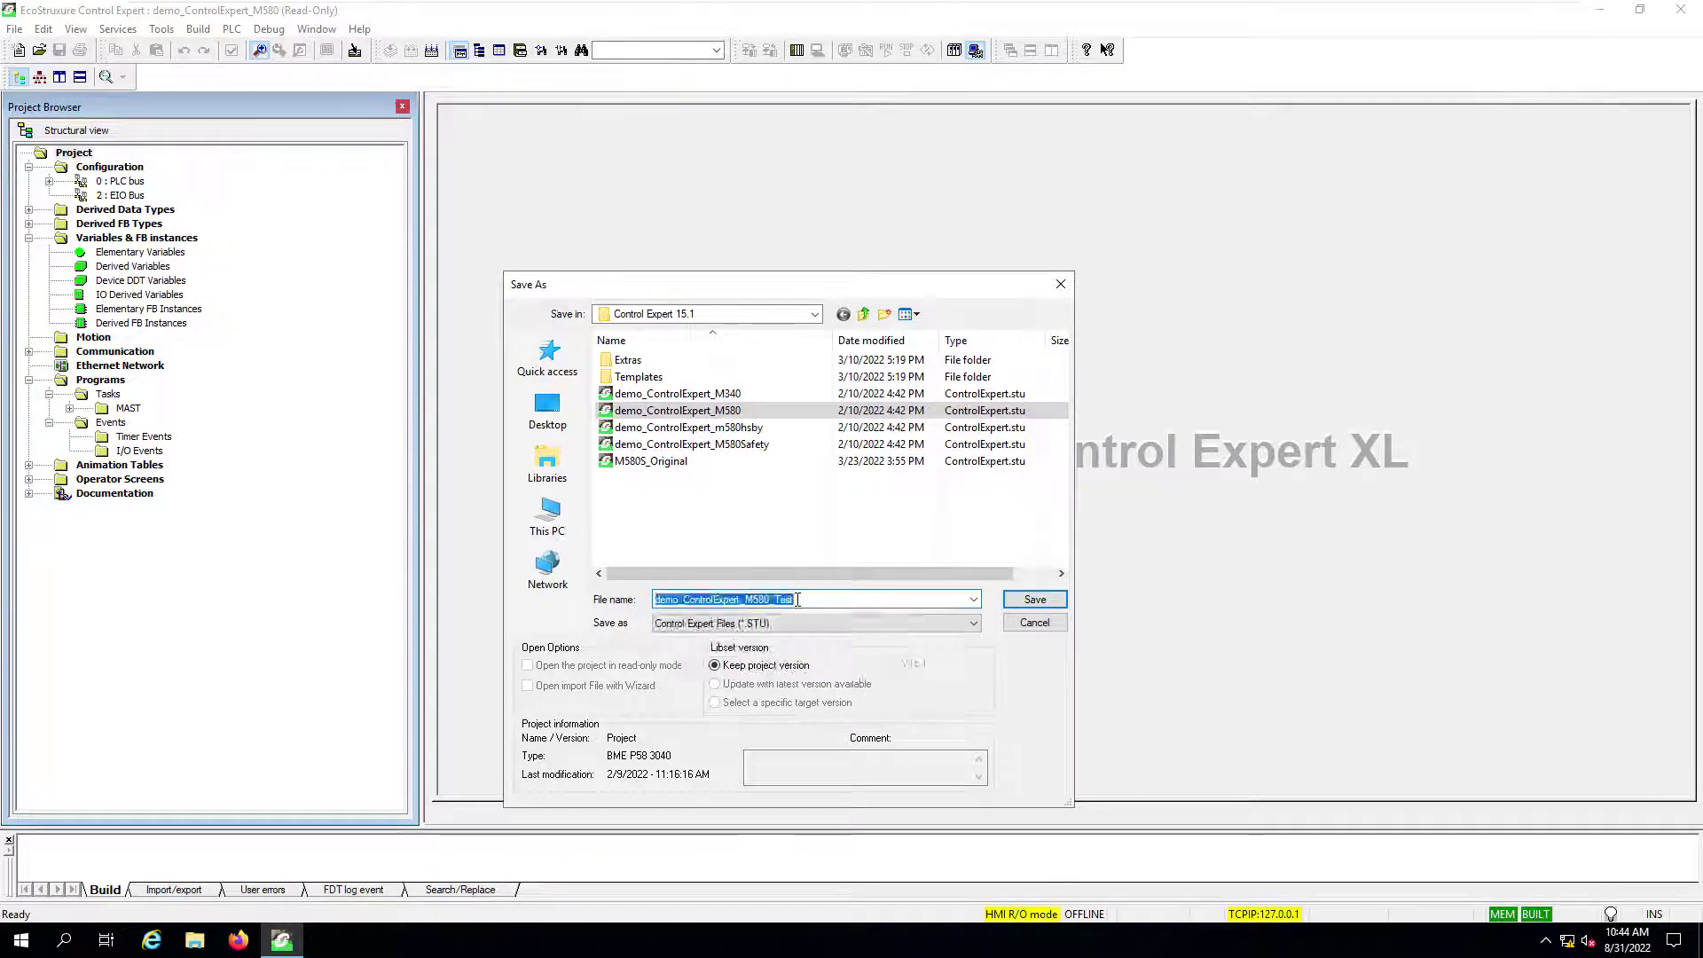
pyautogui.press('Return')
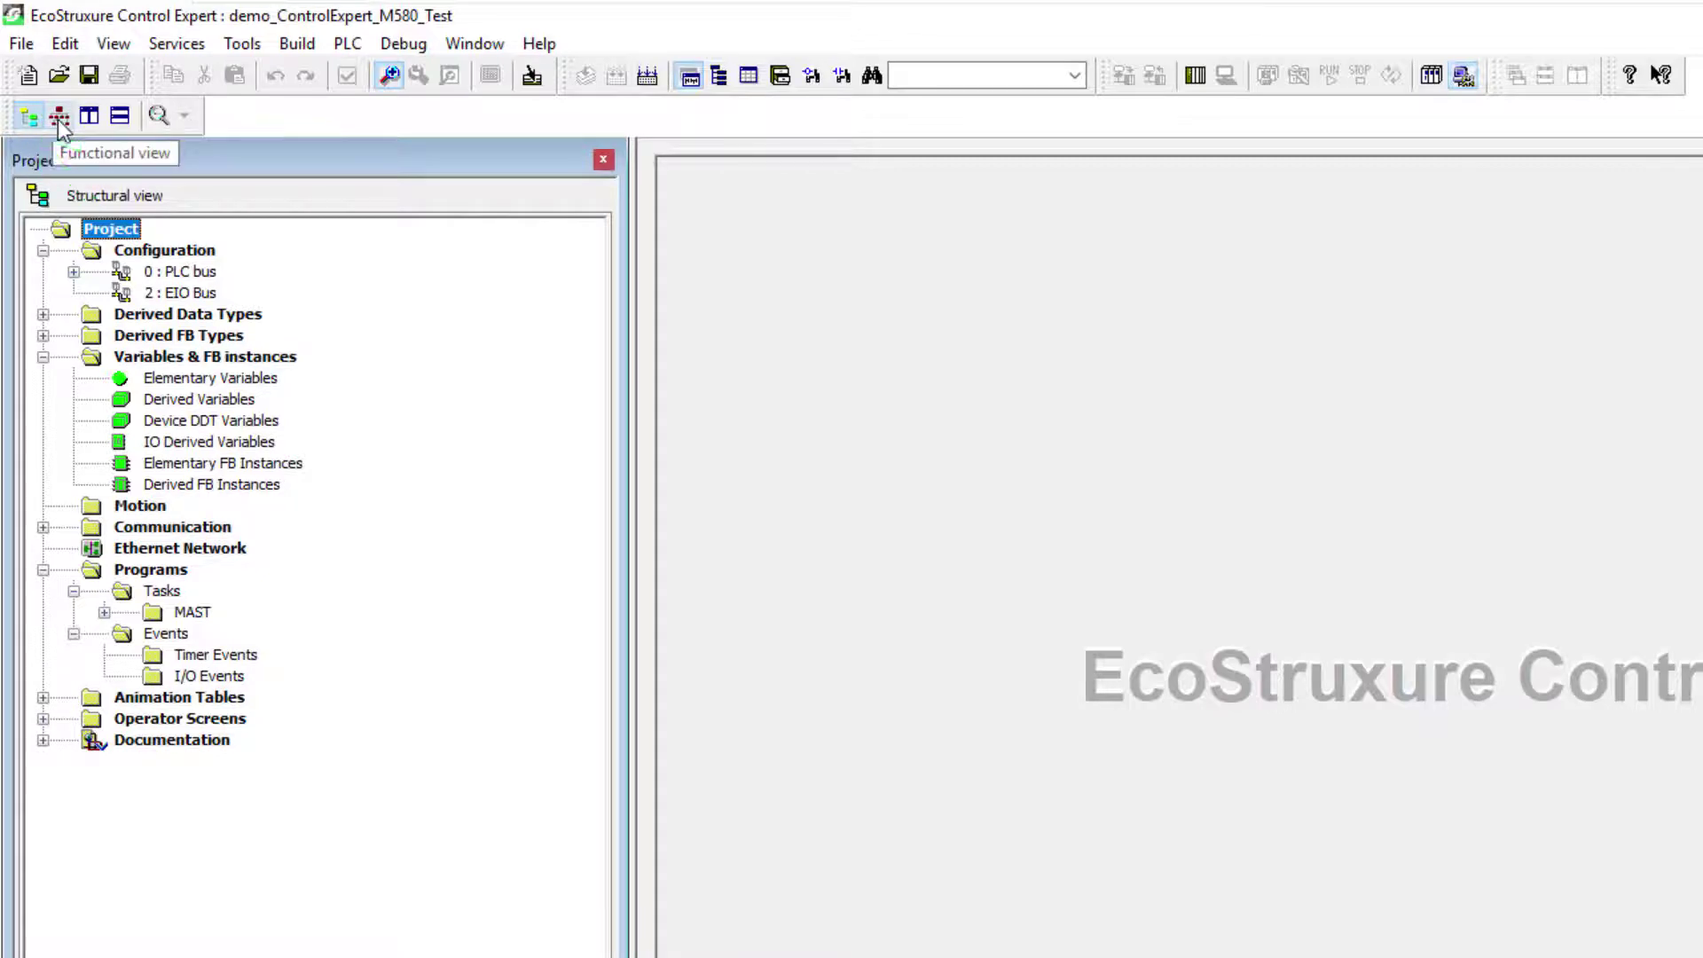
# Step: In the functional view, create a Functional Project module named Washer
pyautogui.click(57, 119)
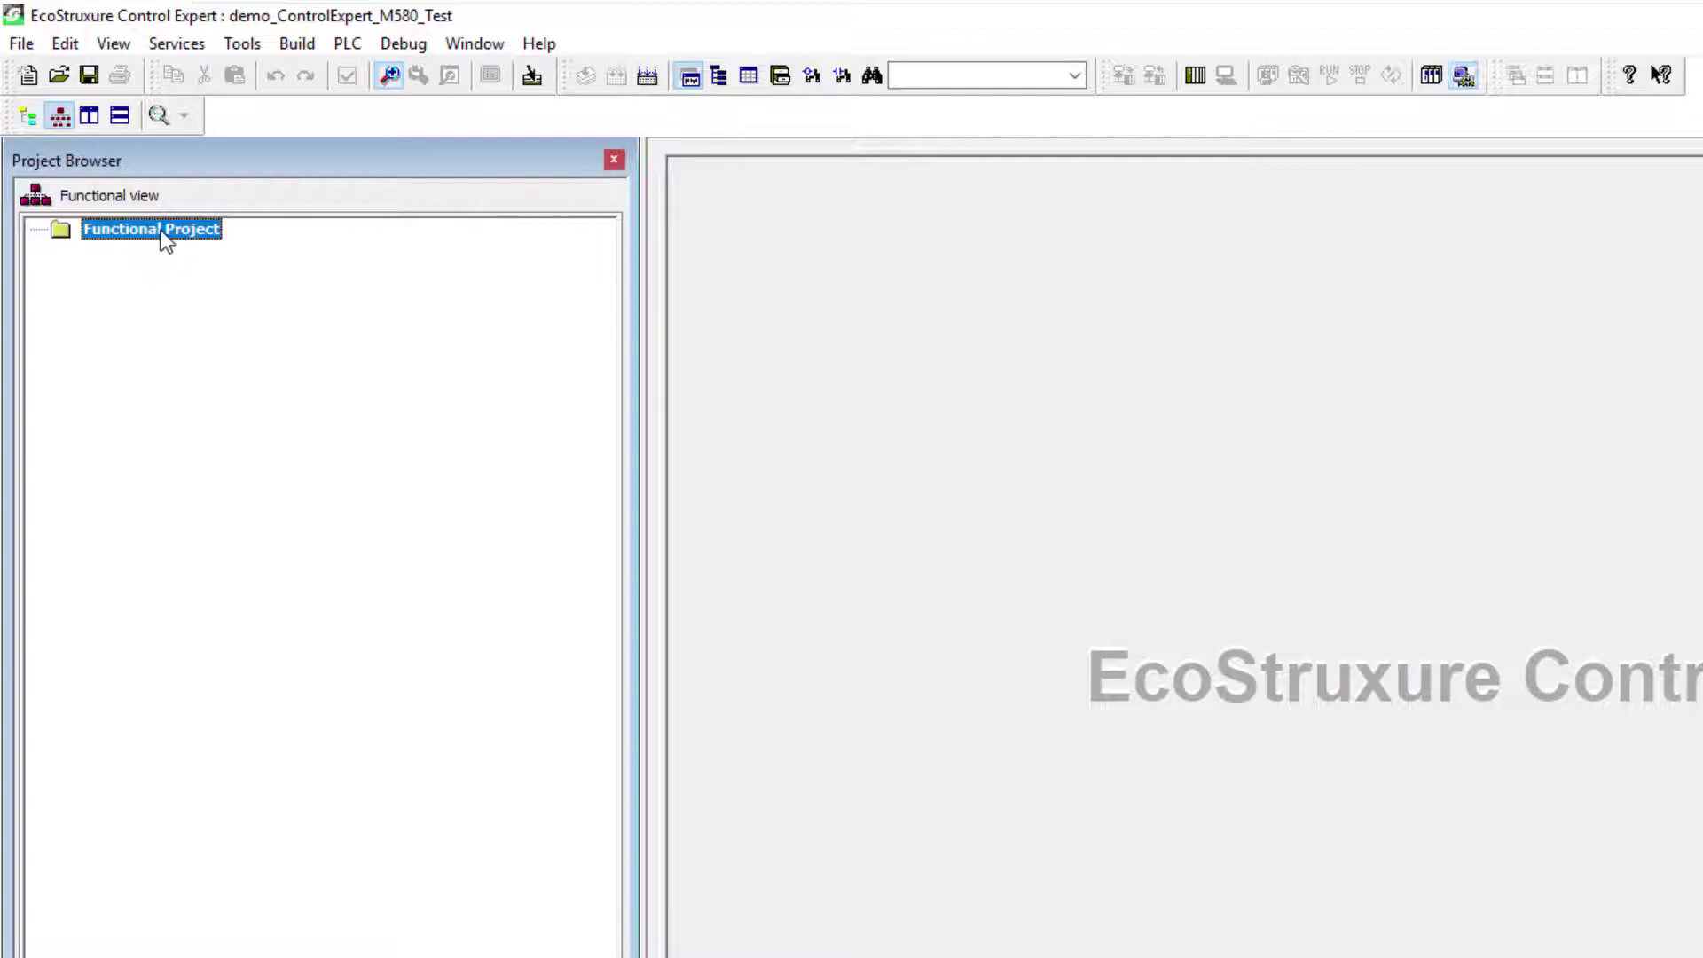
pyautogui.rightClick(162, 234)
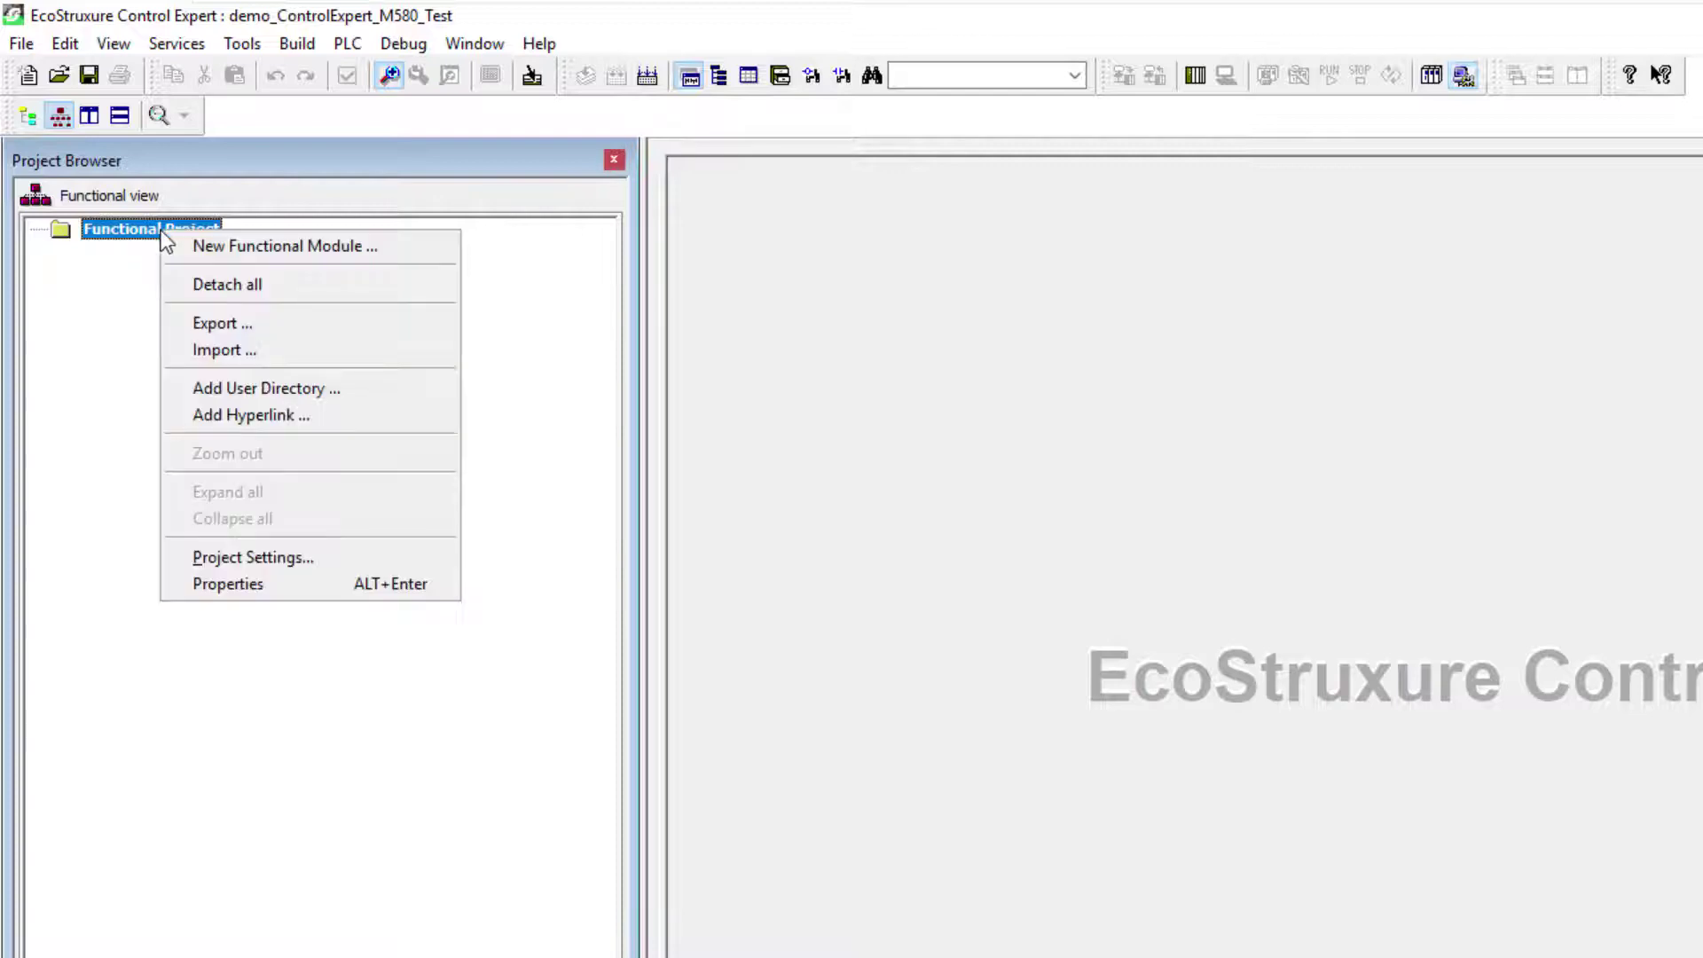
pyautogui.click(410, 258)
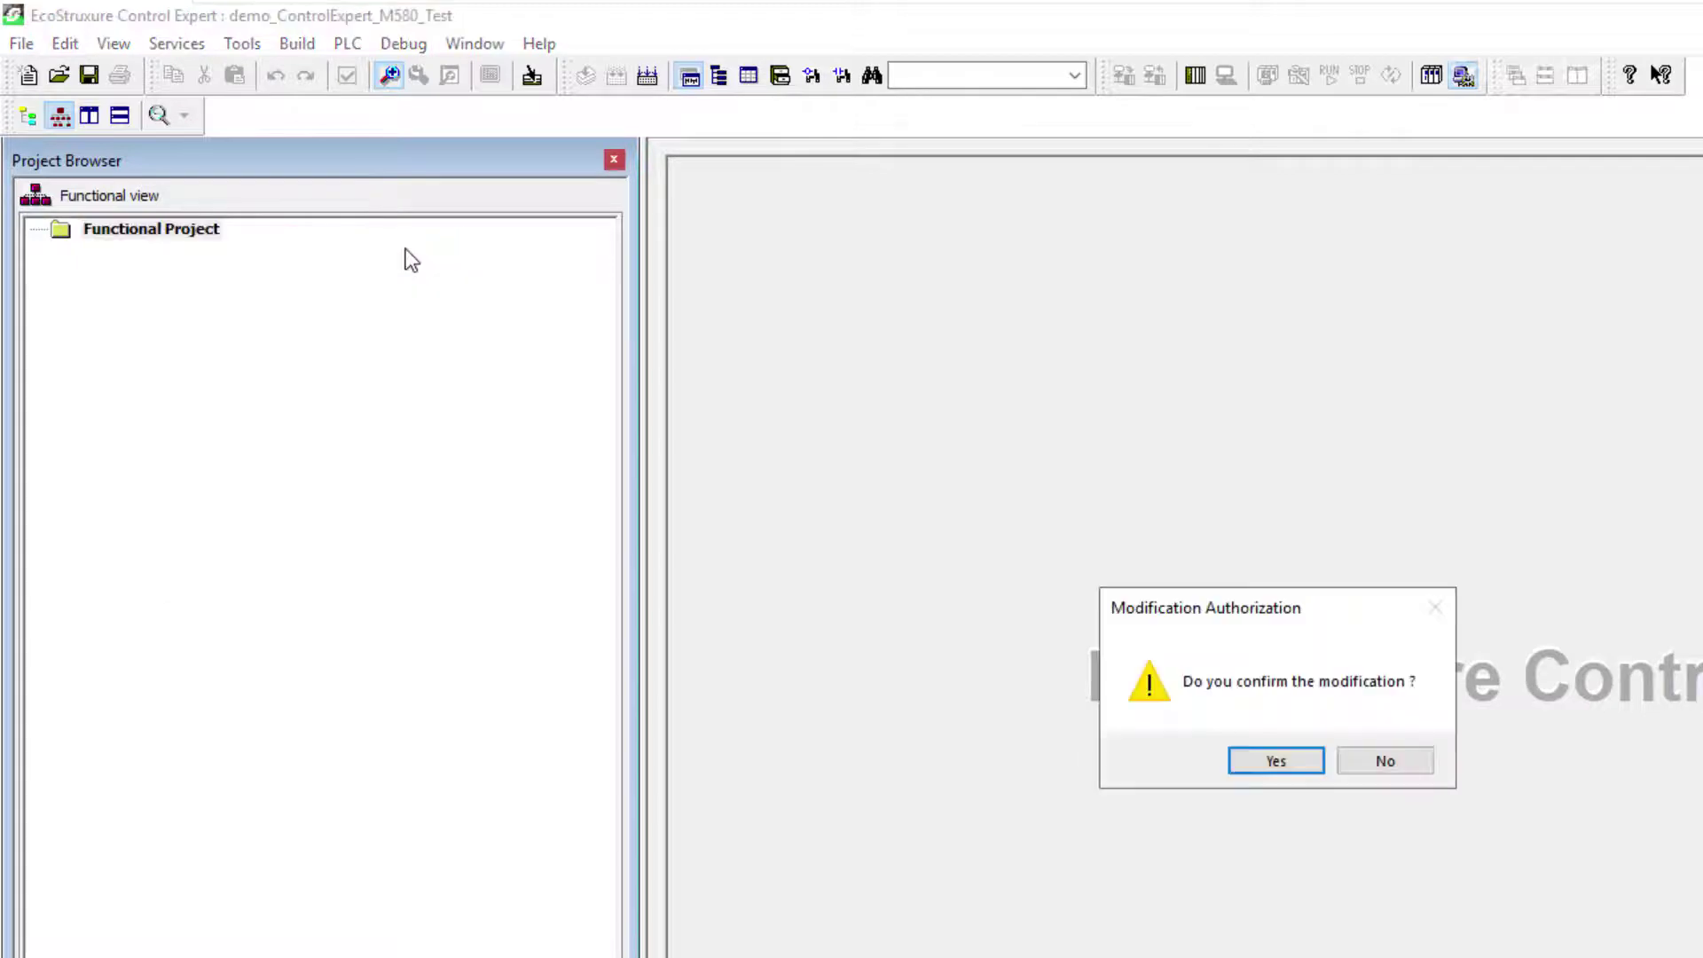
pyautogui.click(1275, 762)
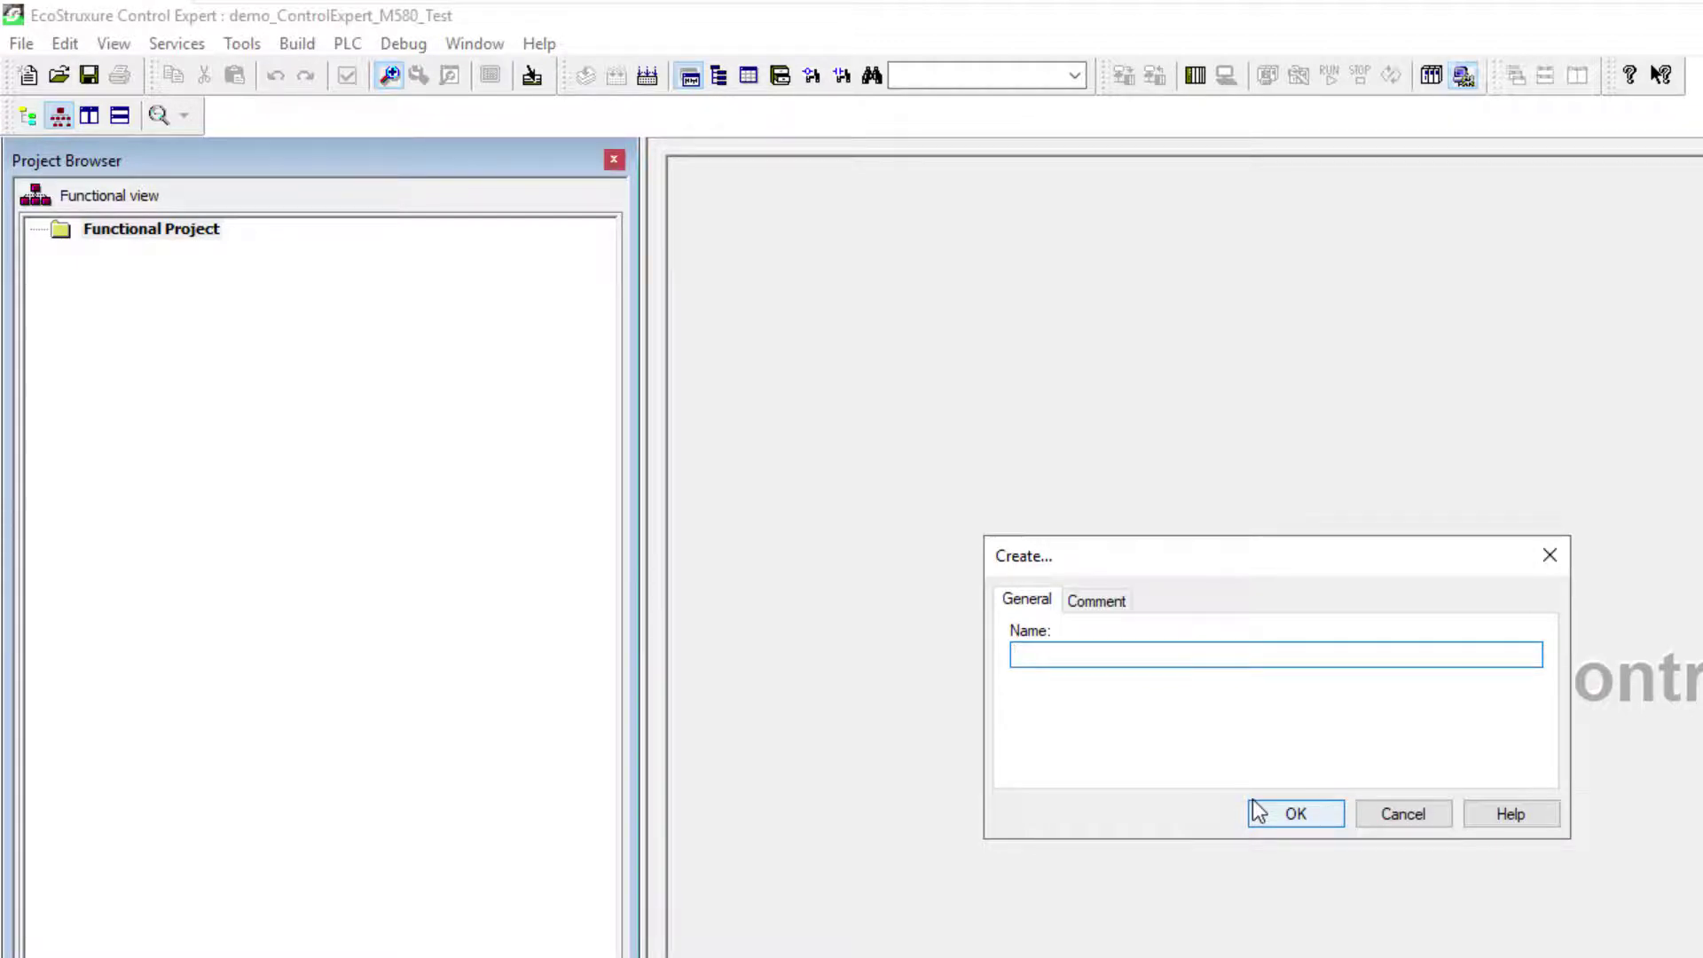
pyautogui.write('Washer')
pyautogui.click(1277, 820)
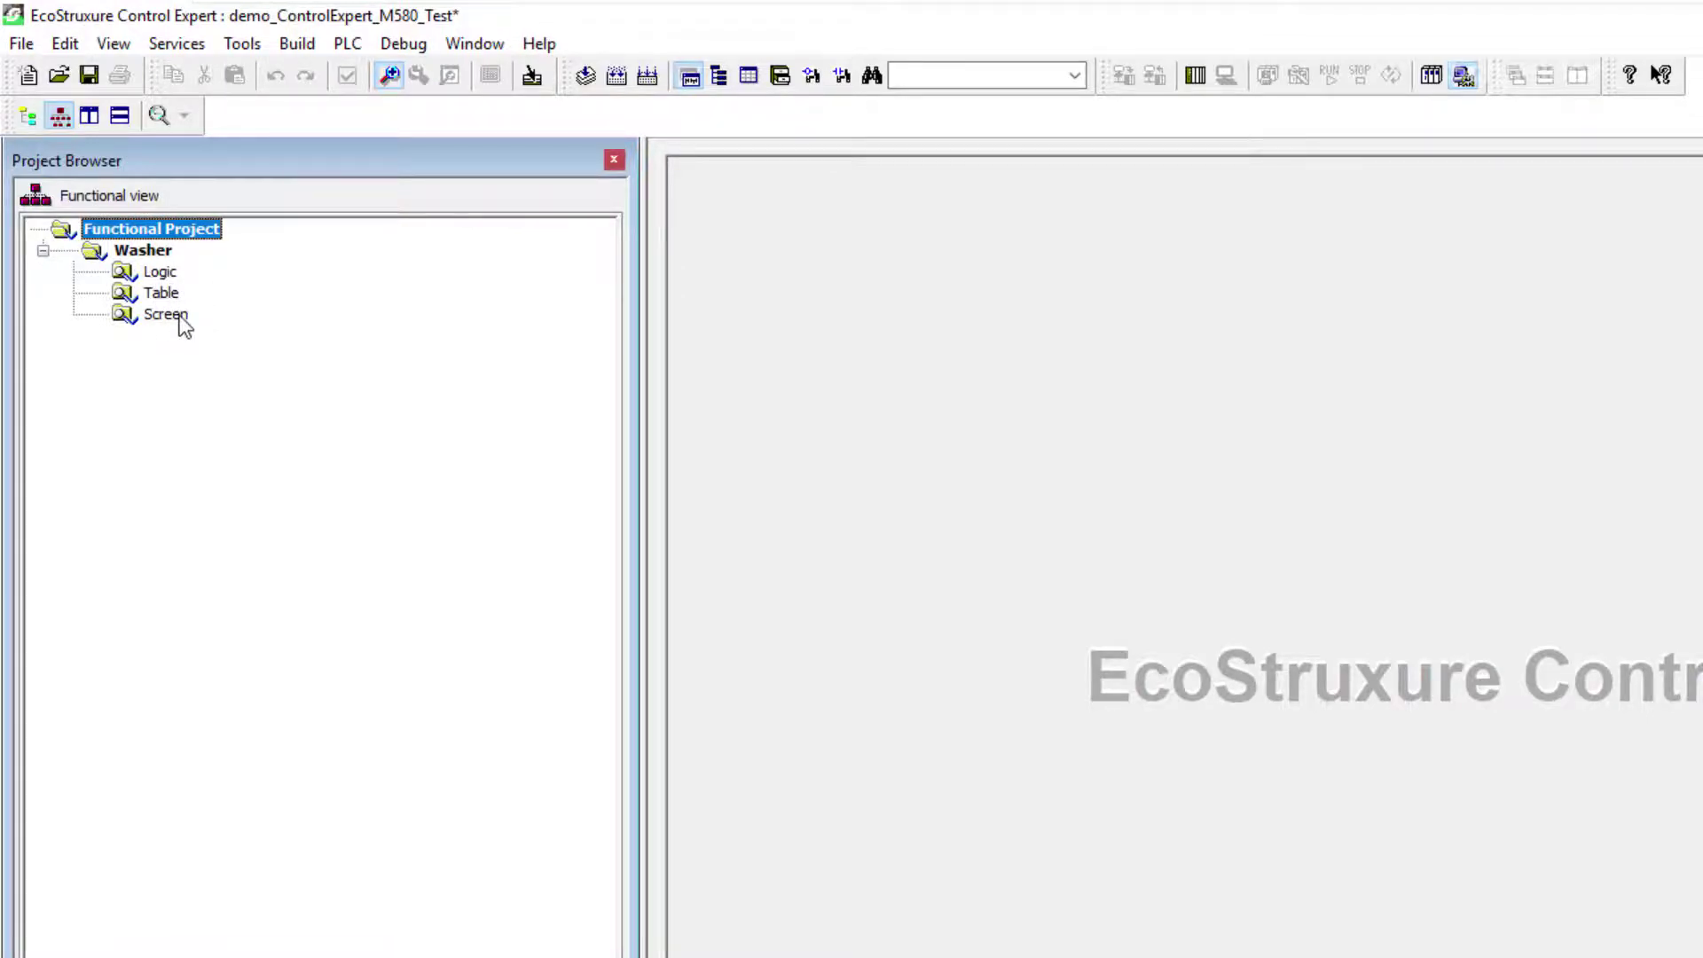
# Step: Create a functional module named Tank1 under Functional Project
pyautogui.rightClick(188, 229)
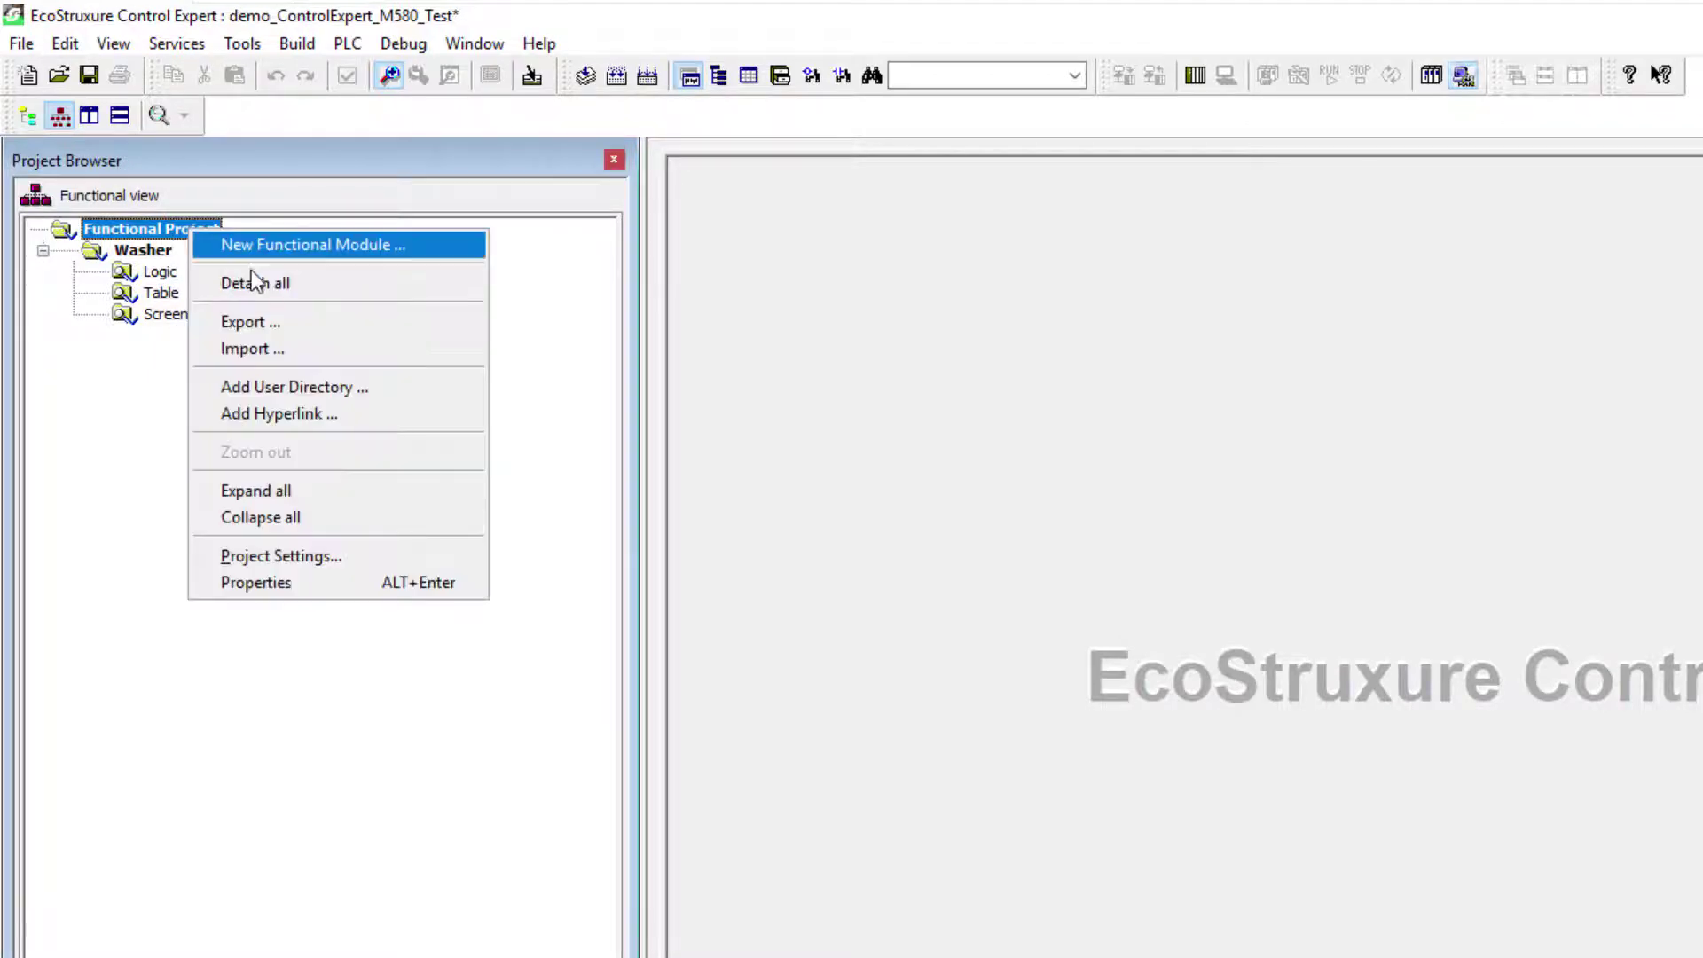
pyautogui.click(266, 245)
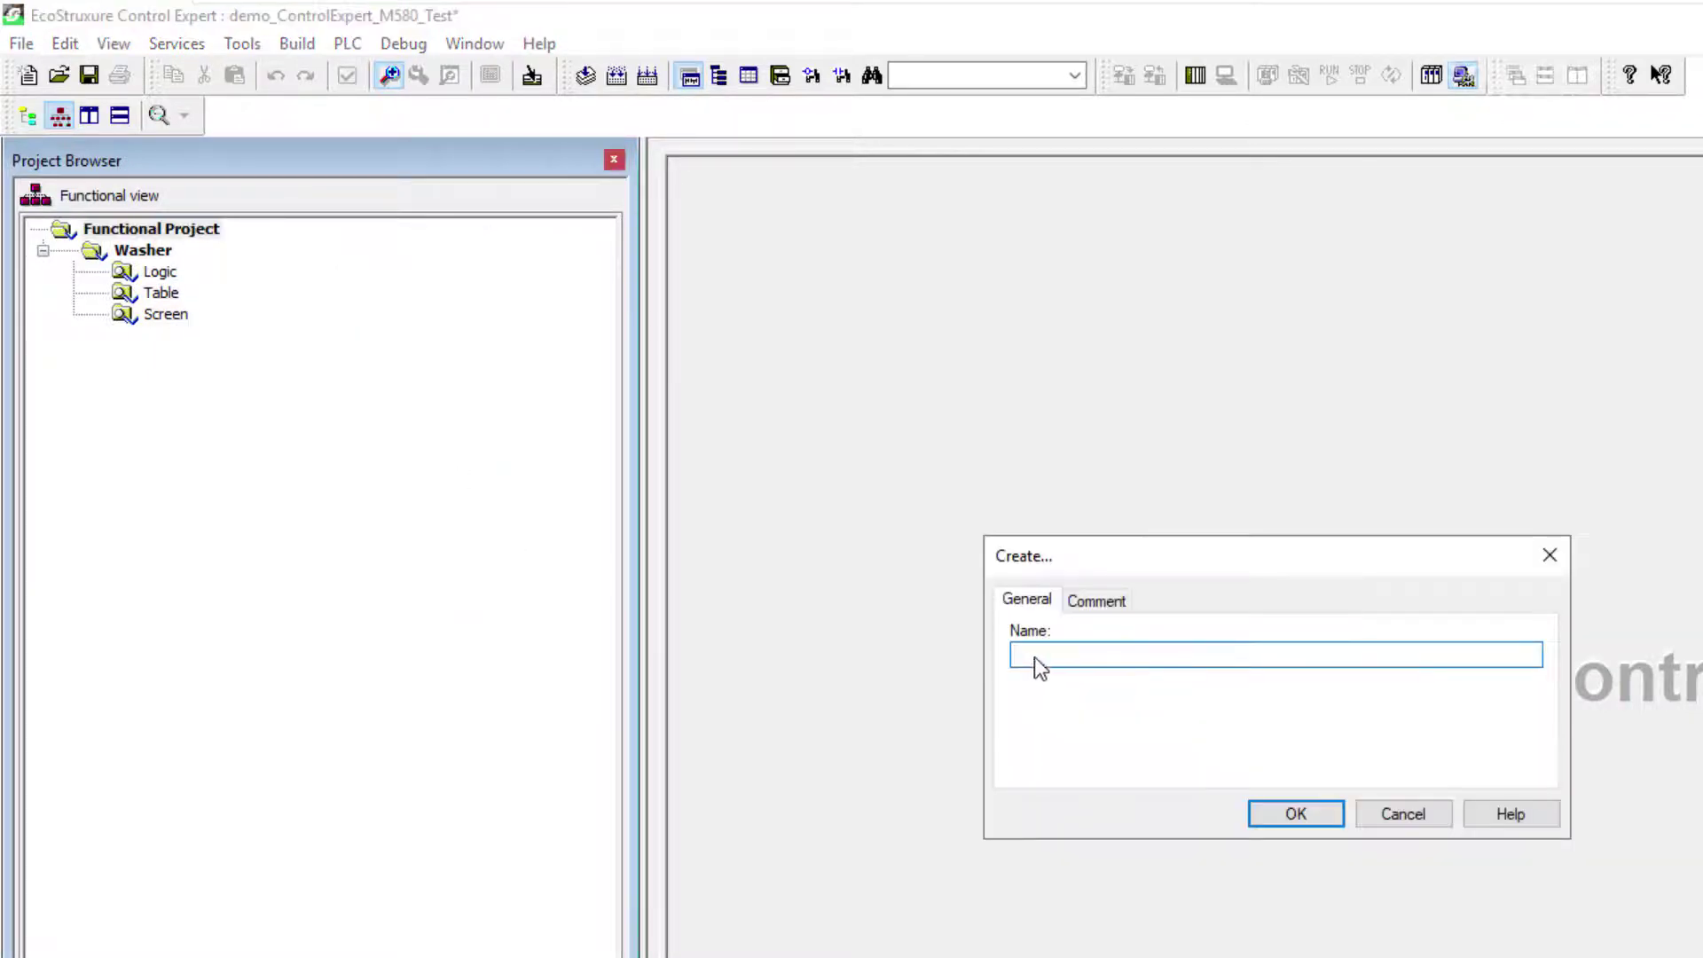
pyautogui.write('Tank1')
pyautogui.click(1379, 820)
# Step: Create another functional module named Tank2 under Functional Project
pyautogui.rightClick(173, 231)
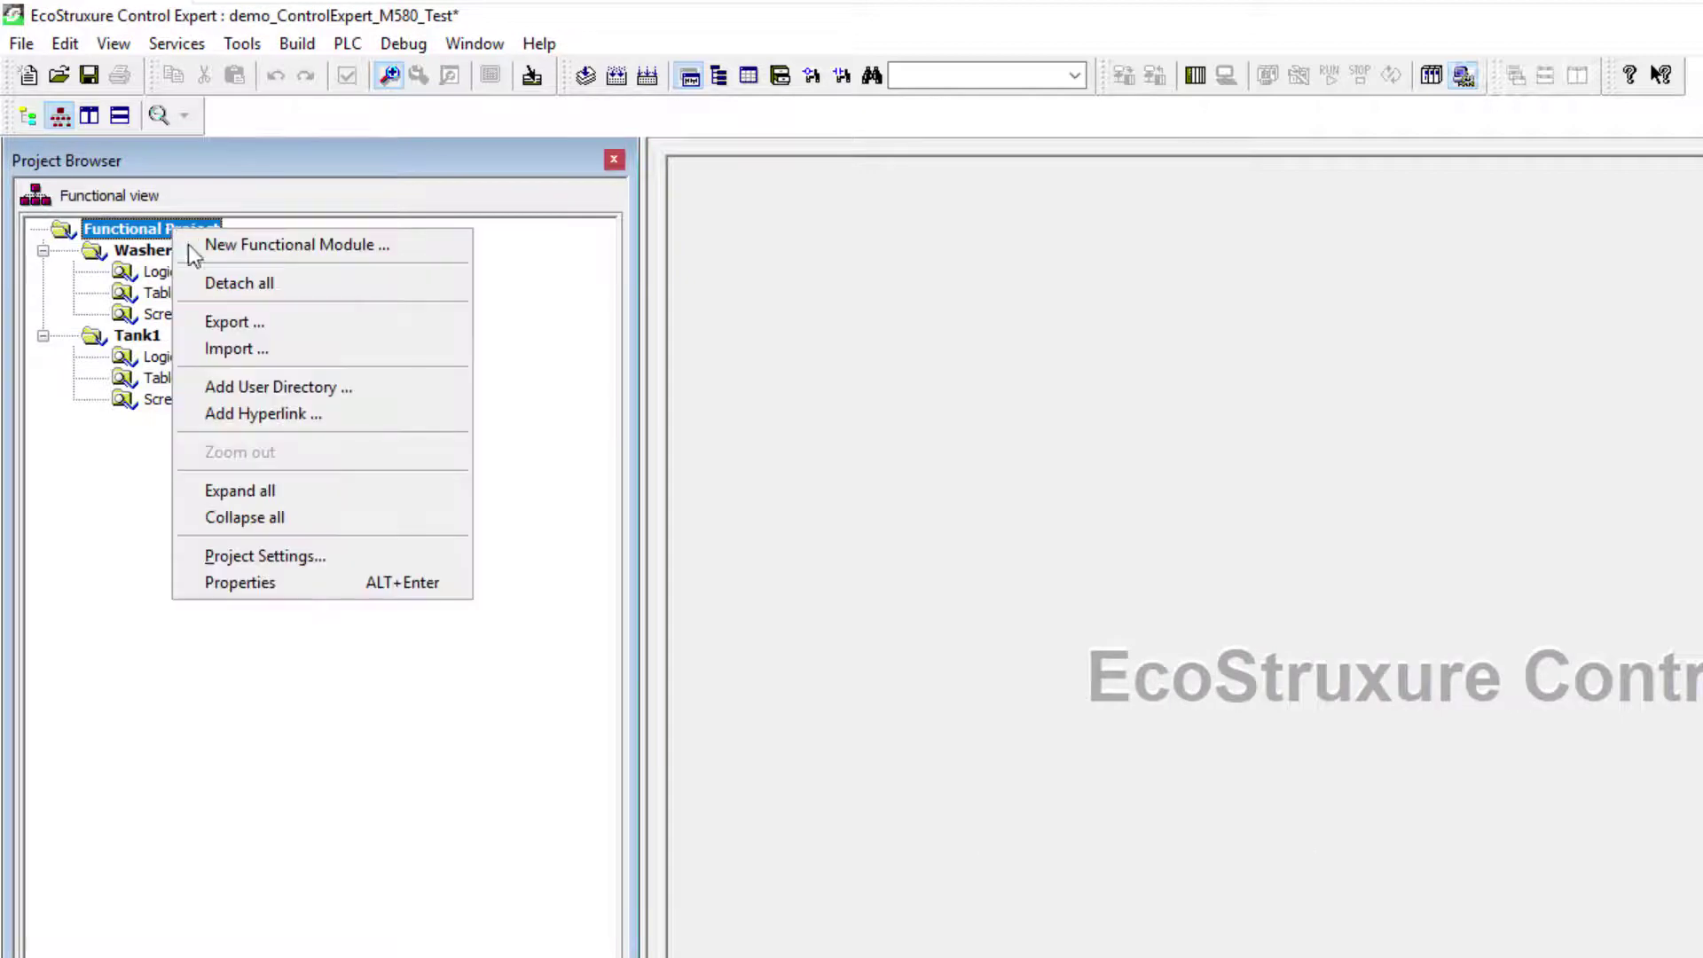
pyautogui.click(299, 246)
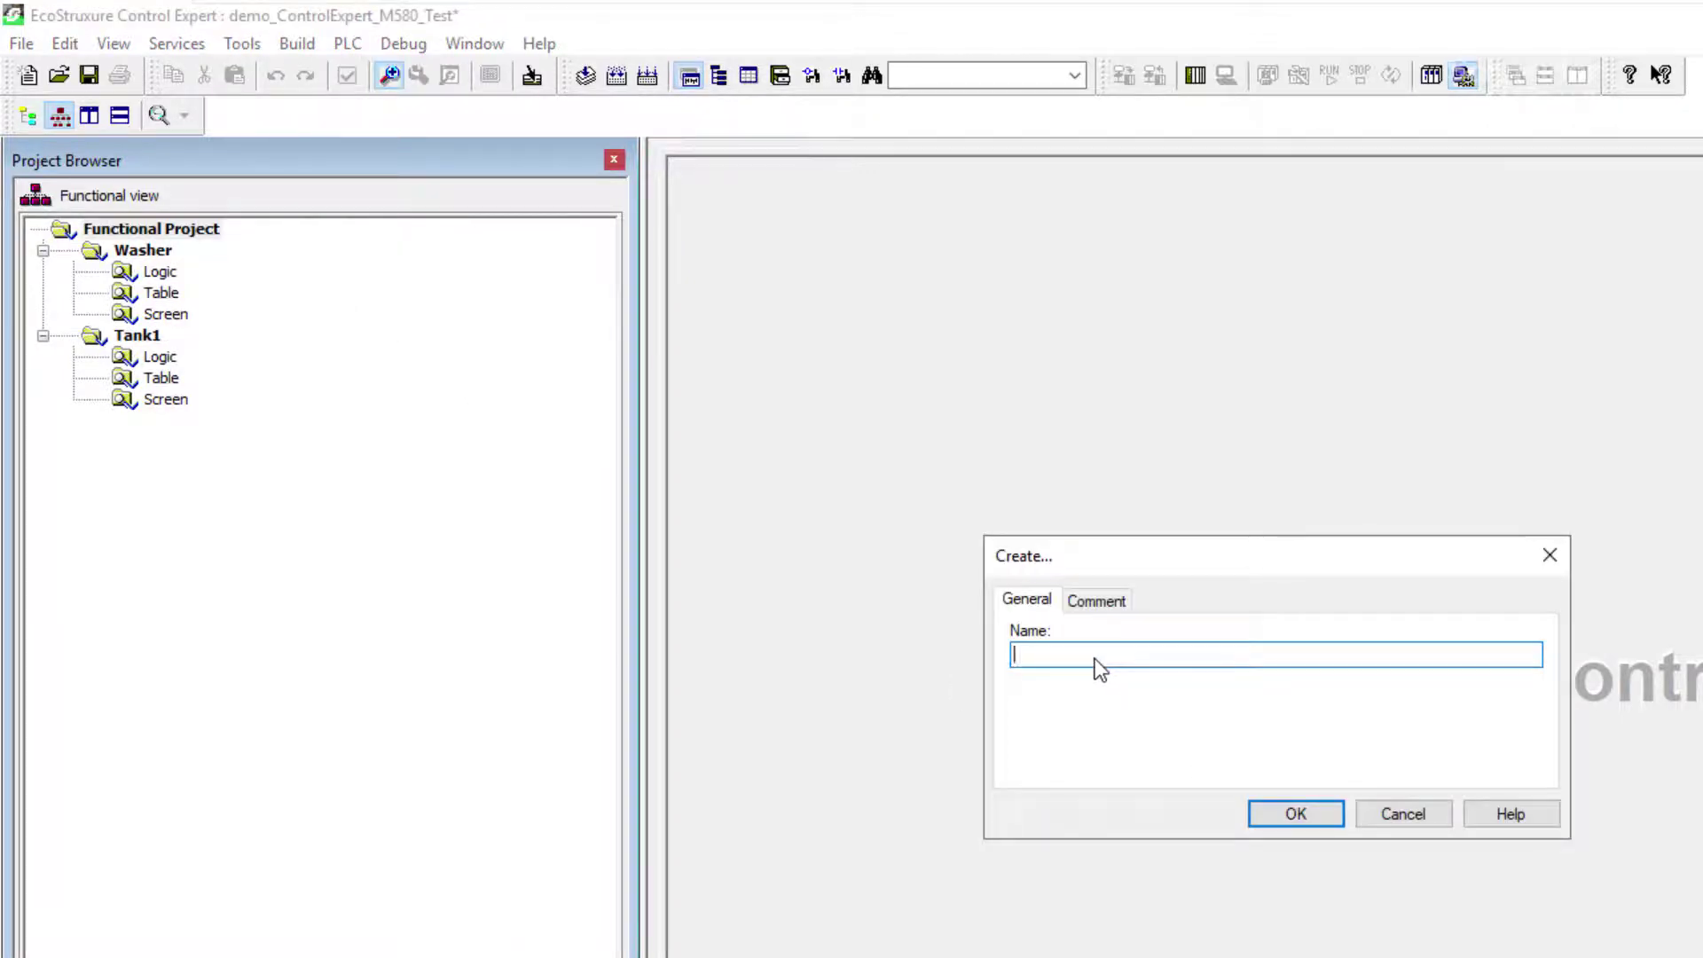
pyautogui.write('Tank2')
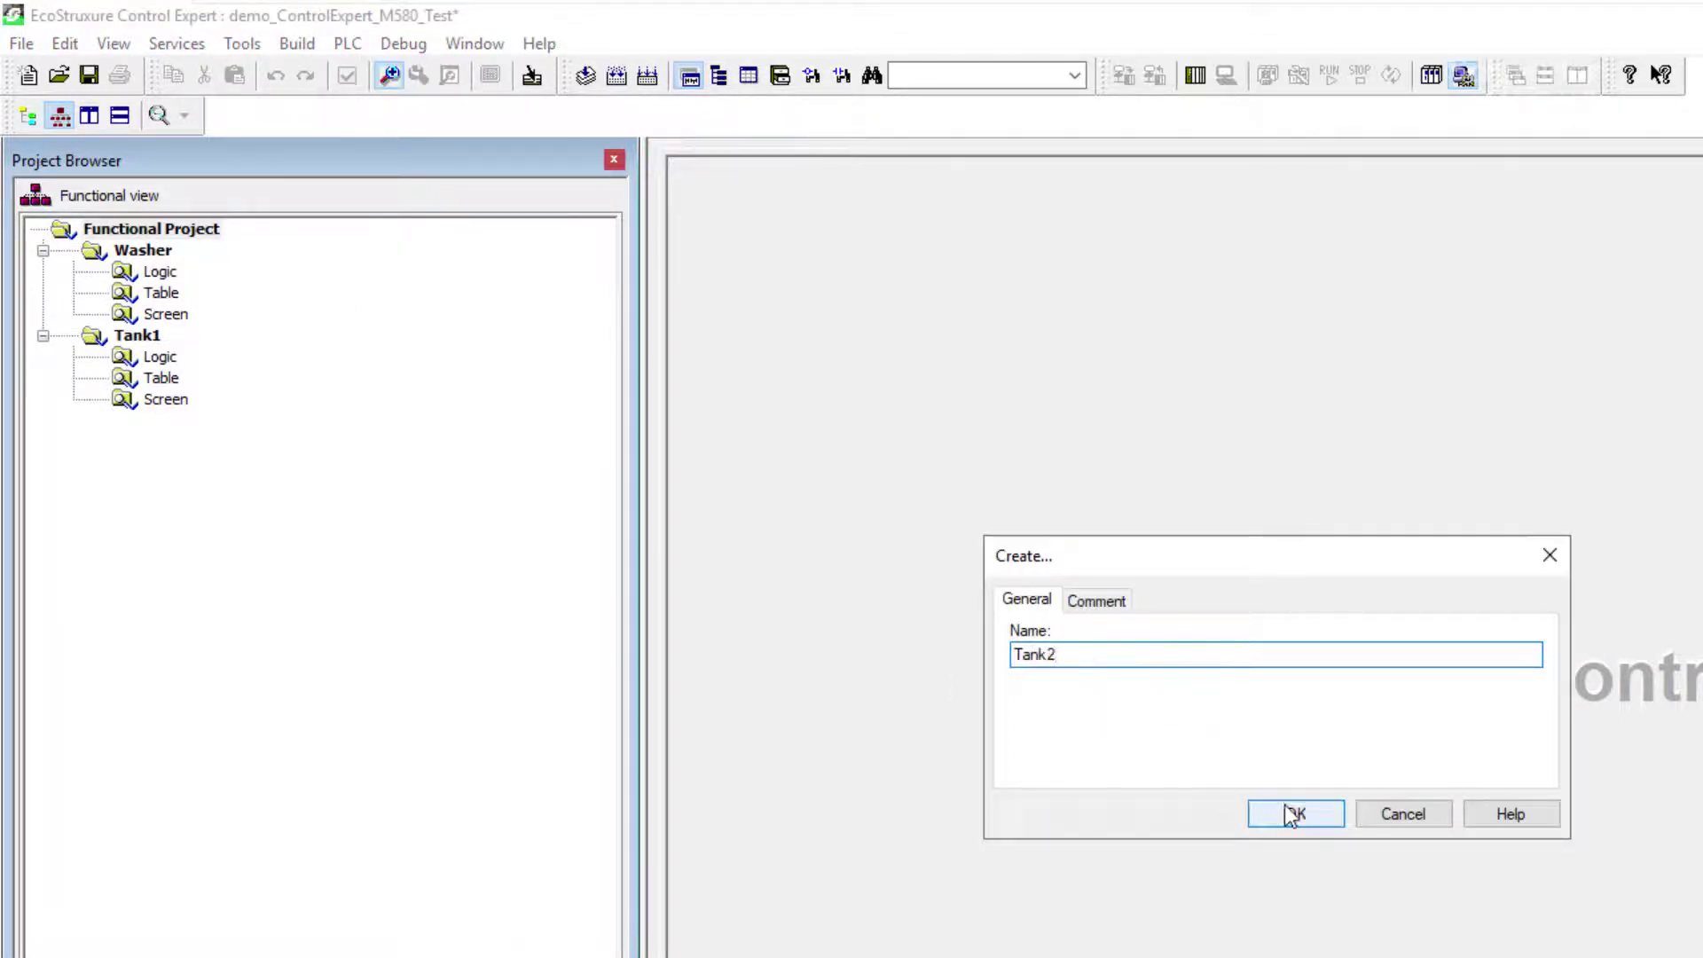
pyautogui.click(1295, 814)
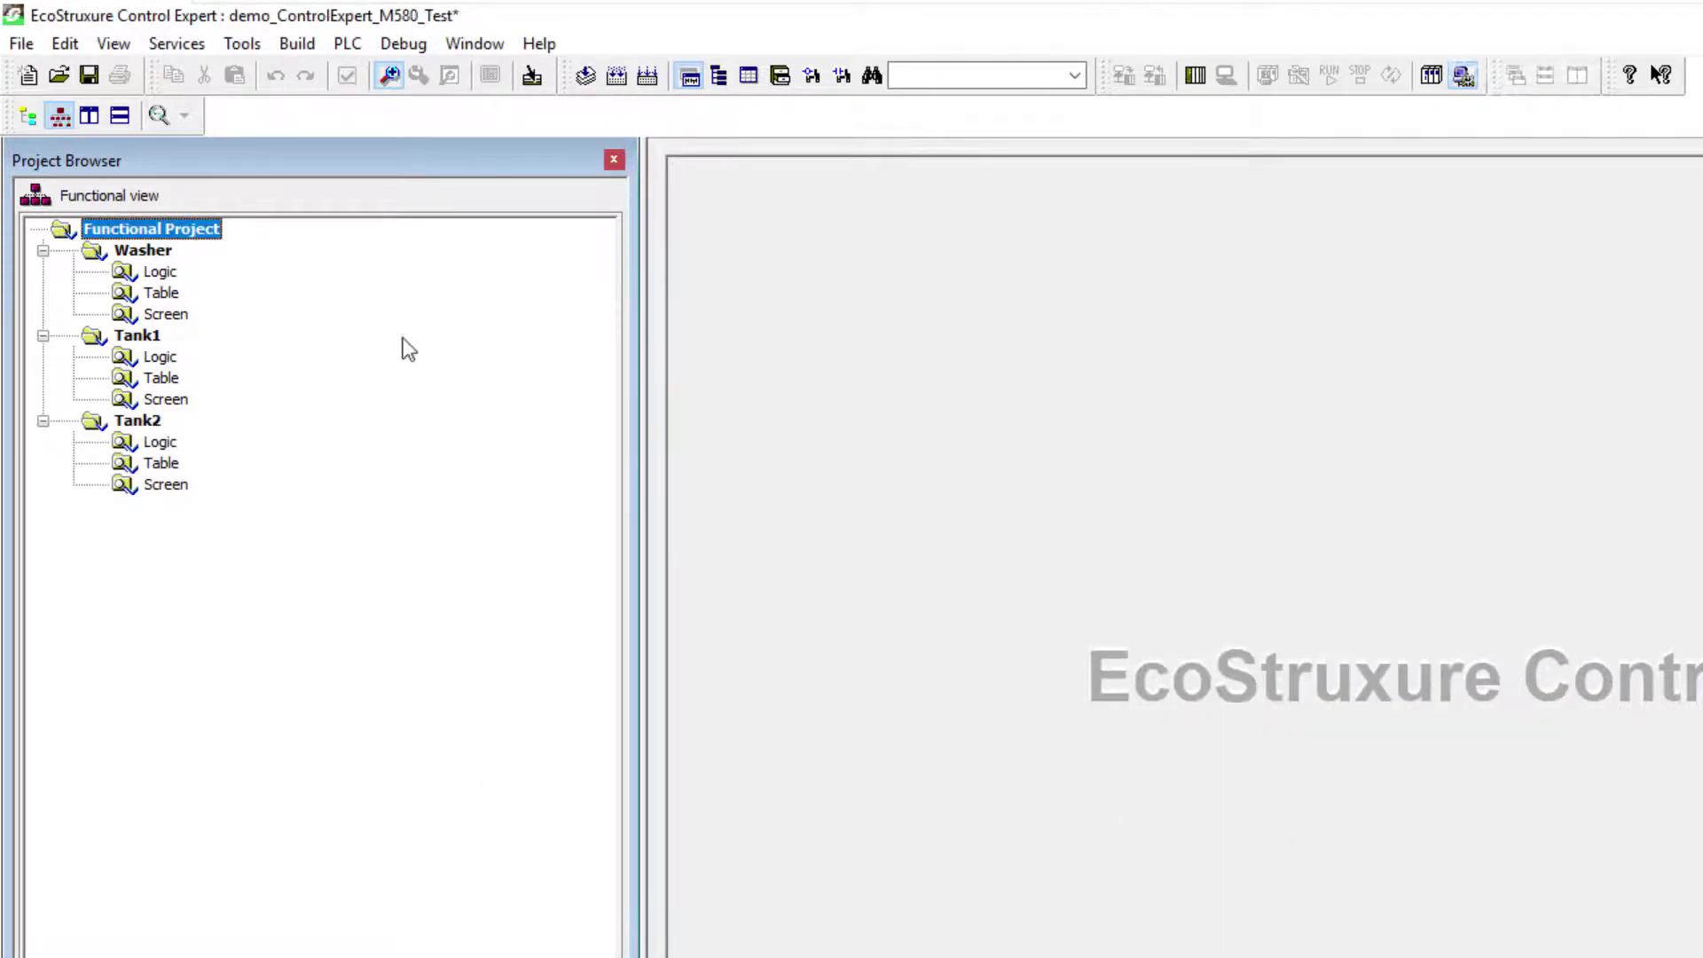
# Step: Display the structural and functional project views side by side
pyautogui.click(27, 116)
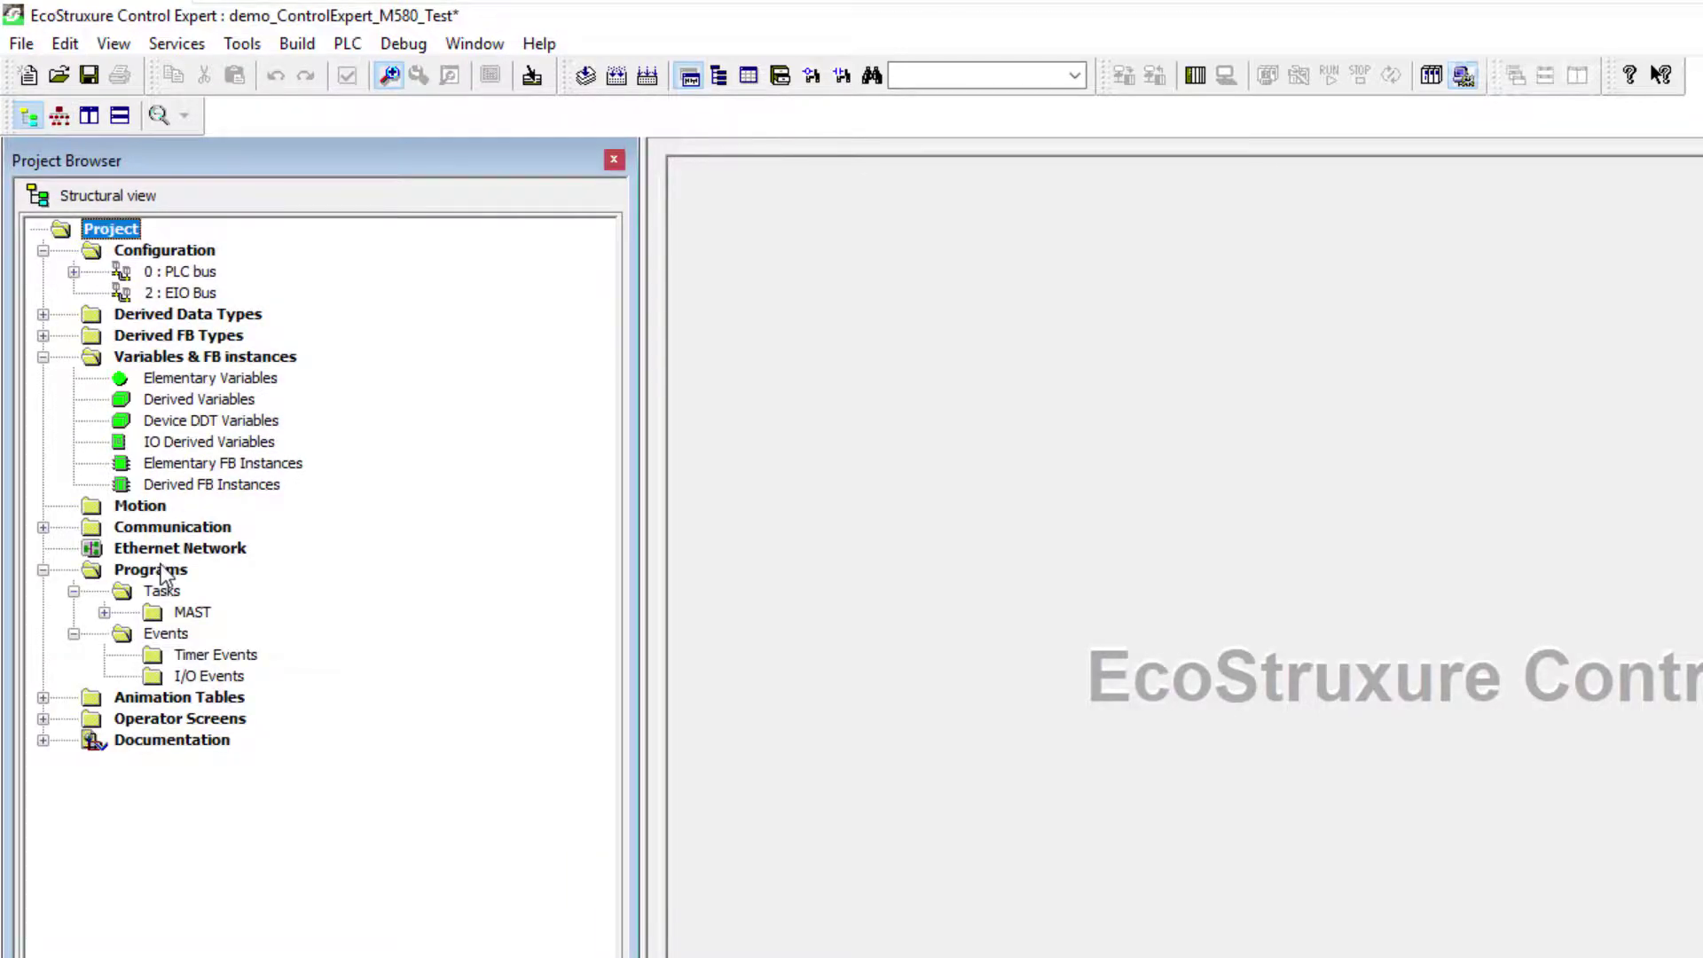
pyautogui.click(88, 118)
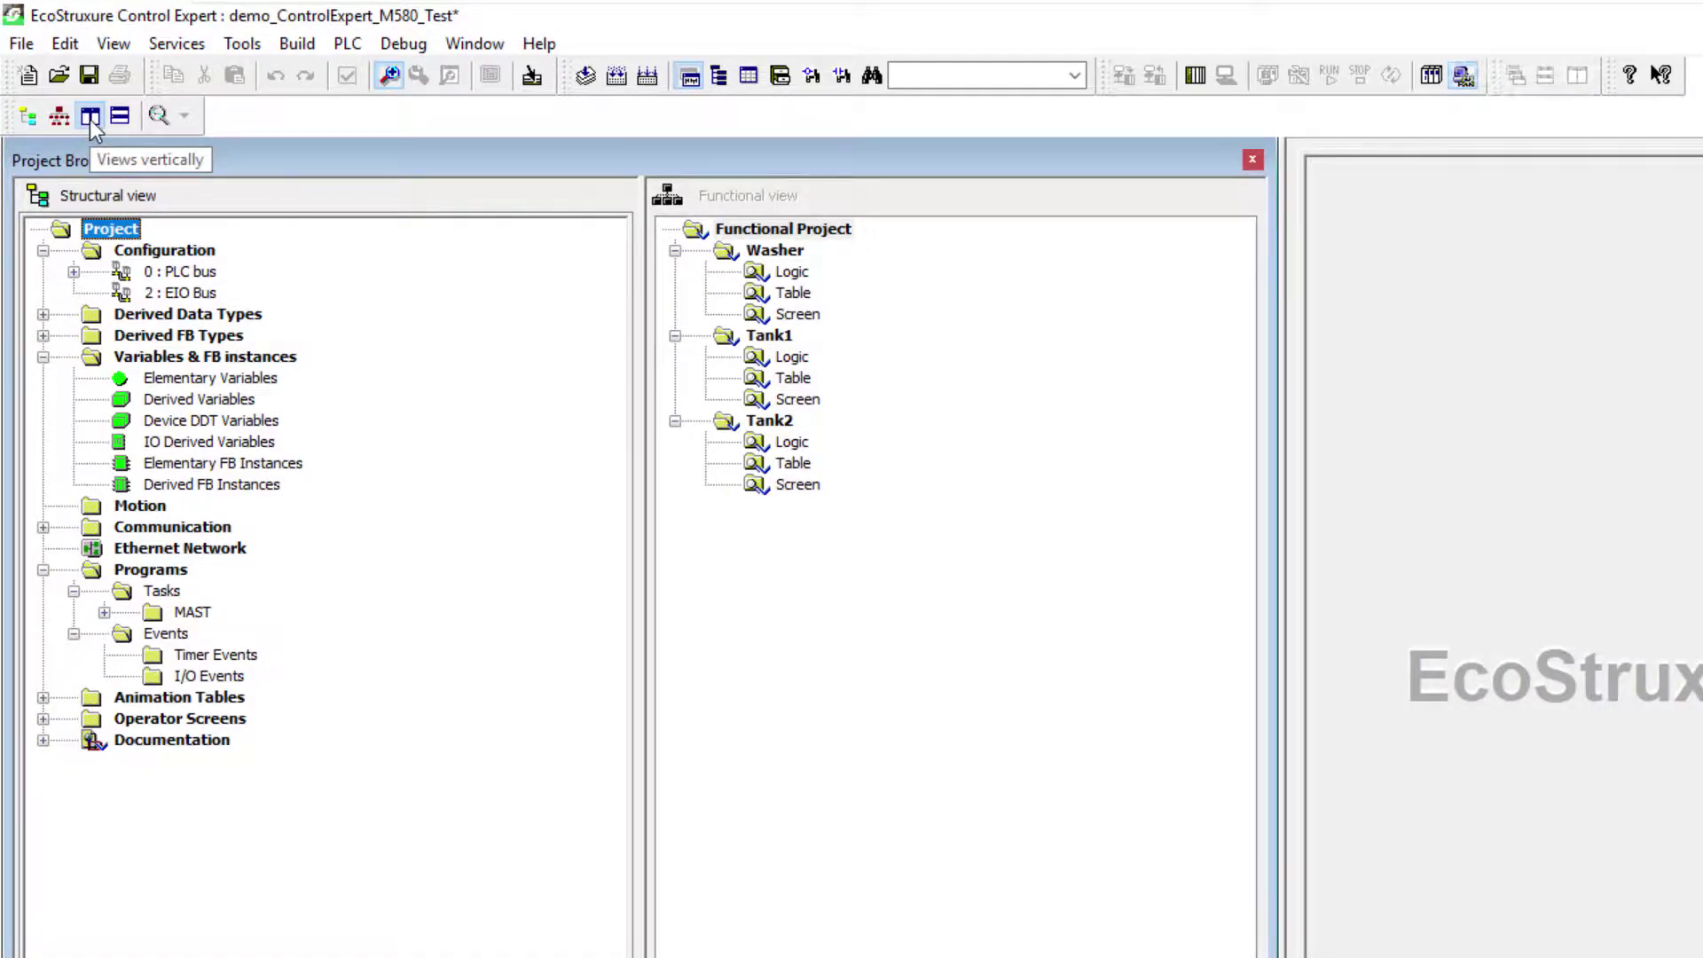
pyautogui.click(89, 119)
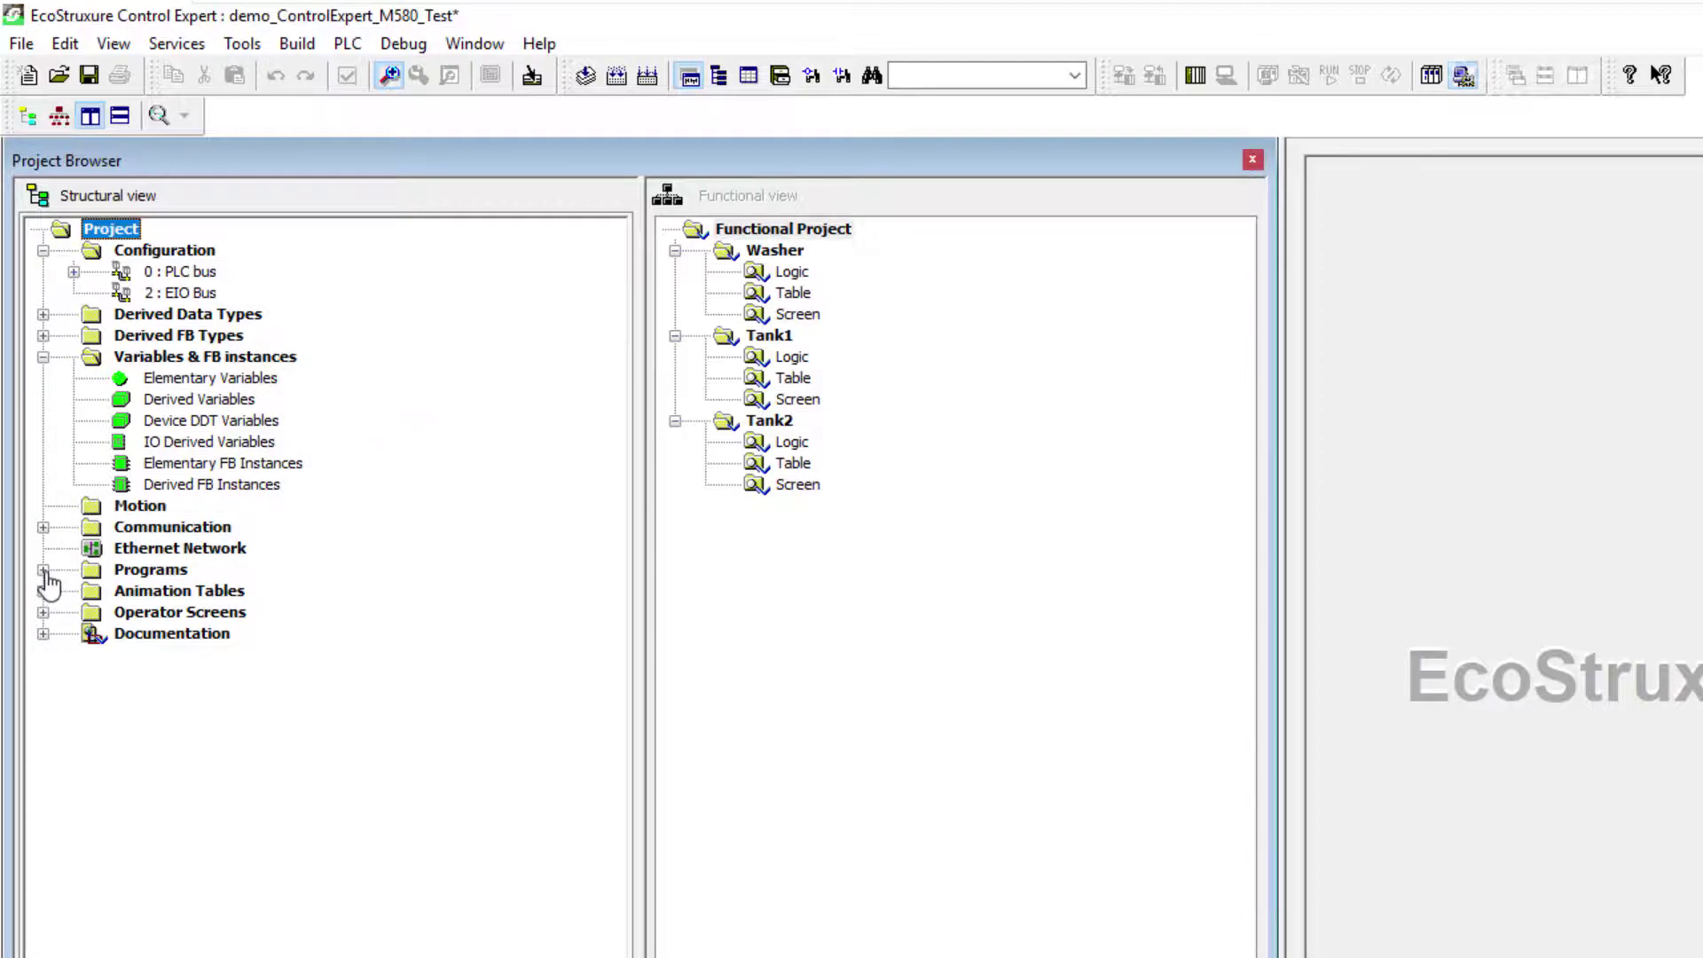
# Step: Expand Programs > MAST > Logic and select the Start_process section
pyautogui.click(43, 570)
pyautogui.click(104, 612)
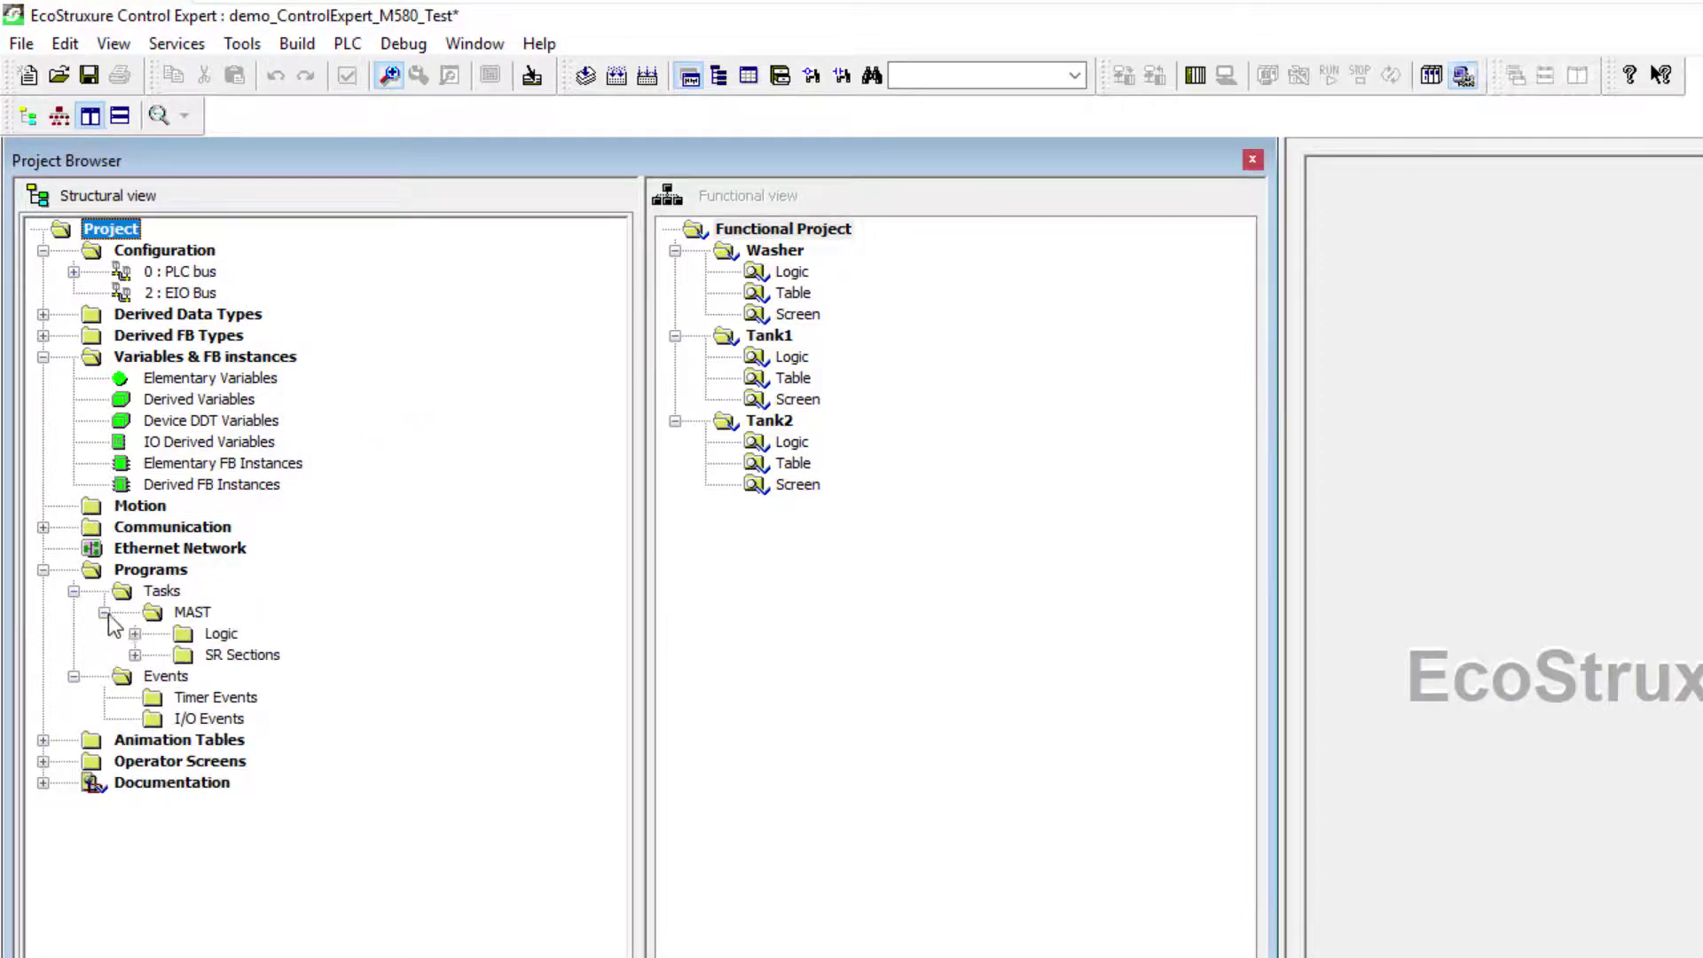
pyautogui.click(135, 633)
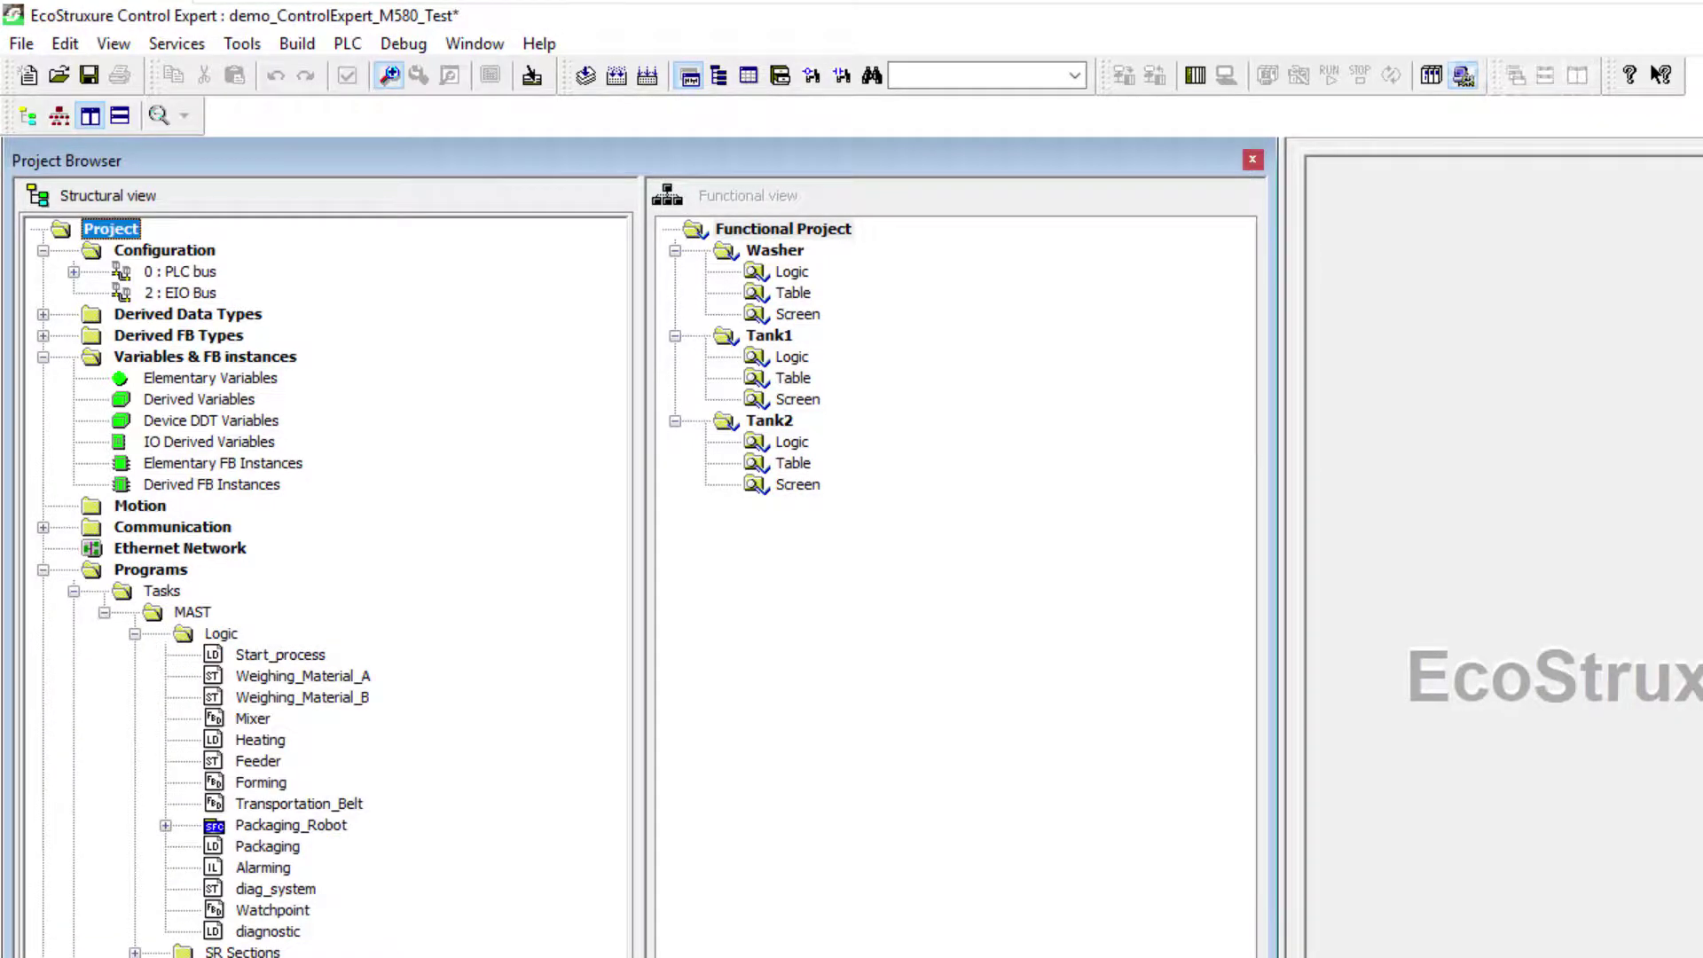
pyautogui.scroll(-4, 329, 585)
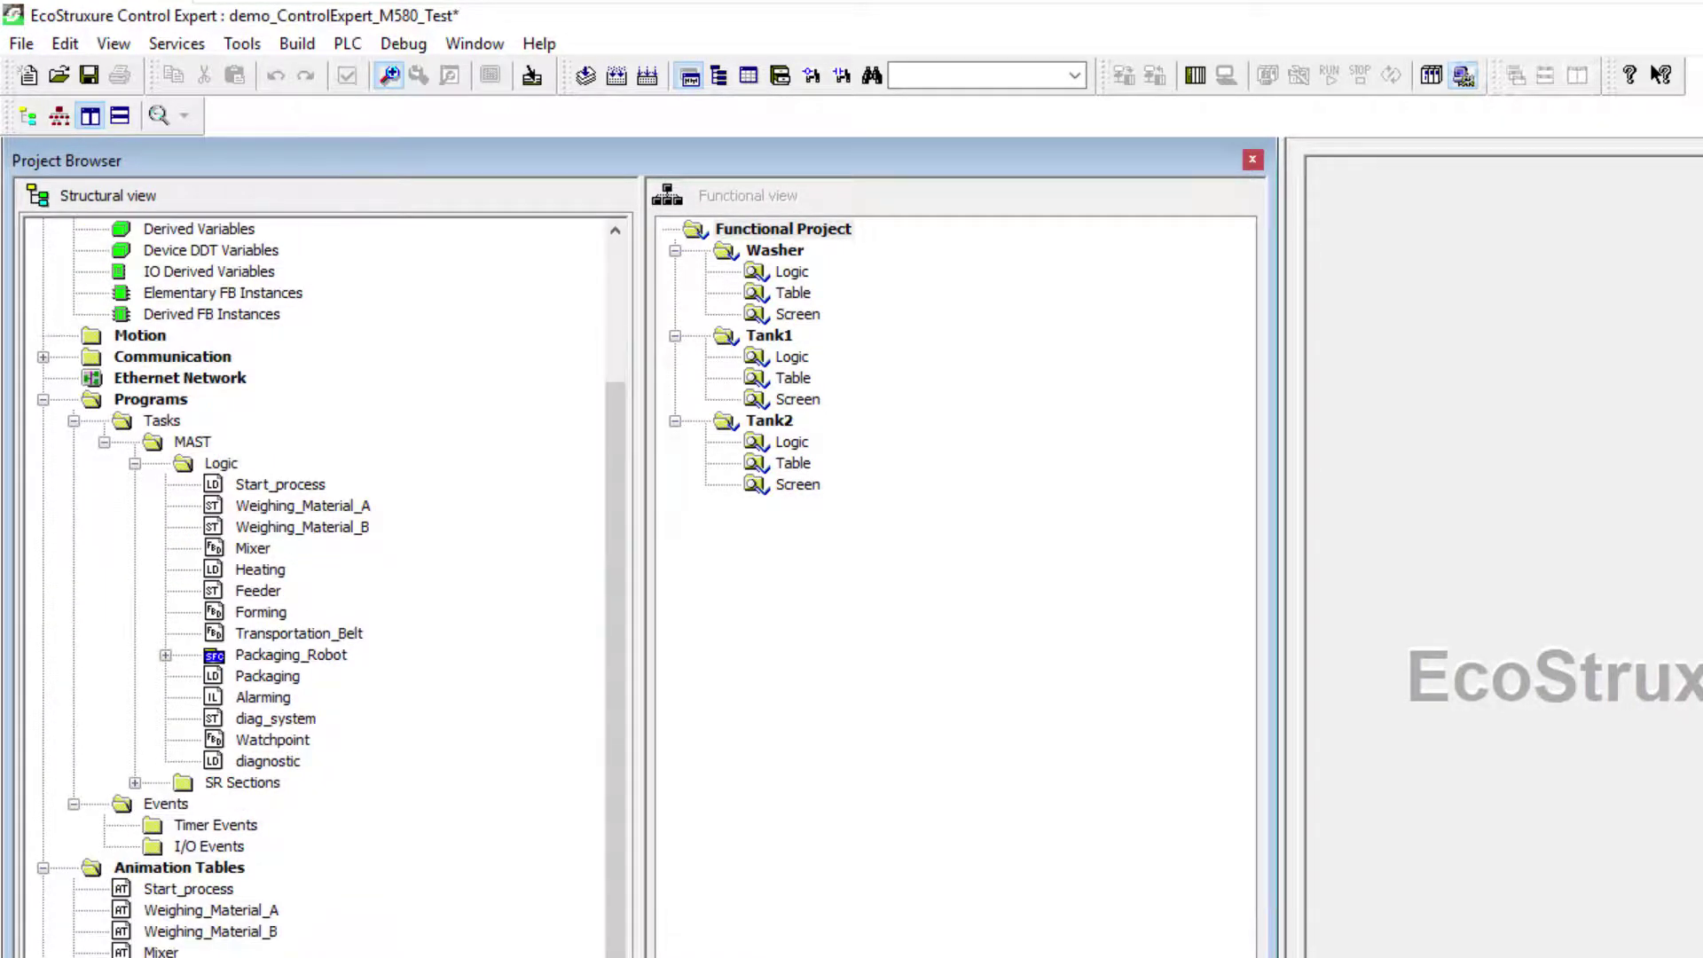
pyautogui.scroll(-3, 329, 586)
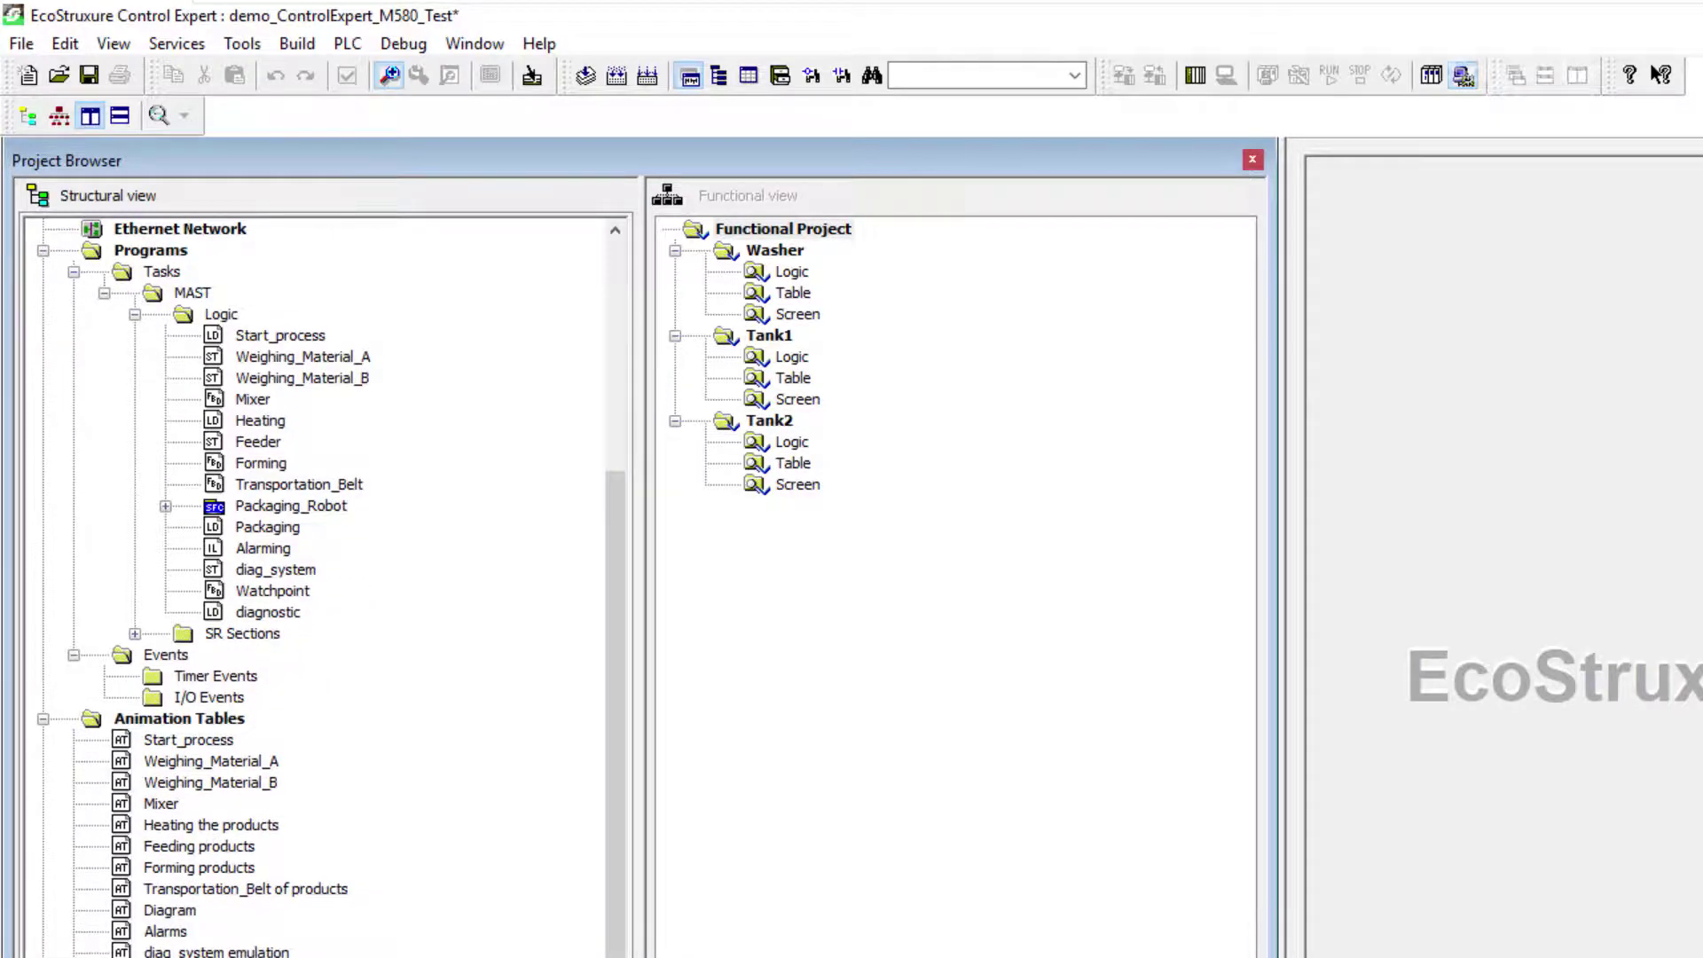
pyautogui.moveTo(614, 749); pyautogui.dragTo(646, 485)
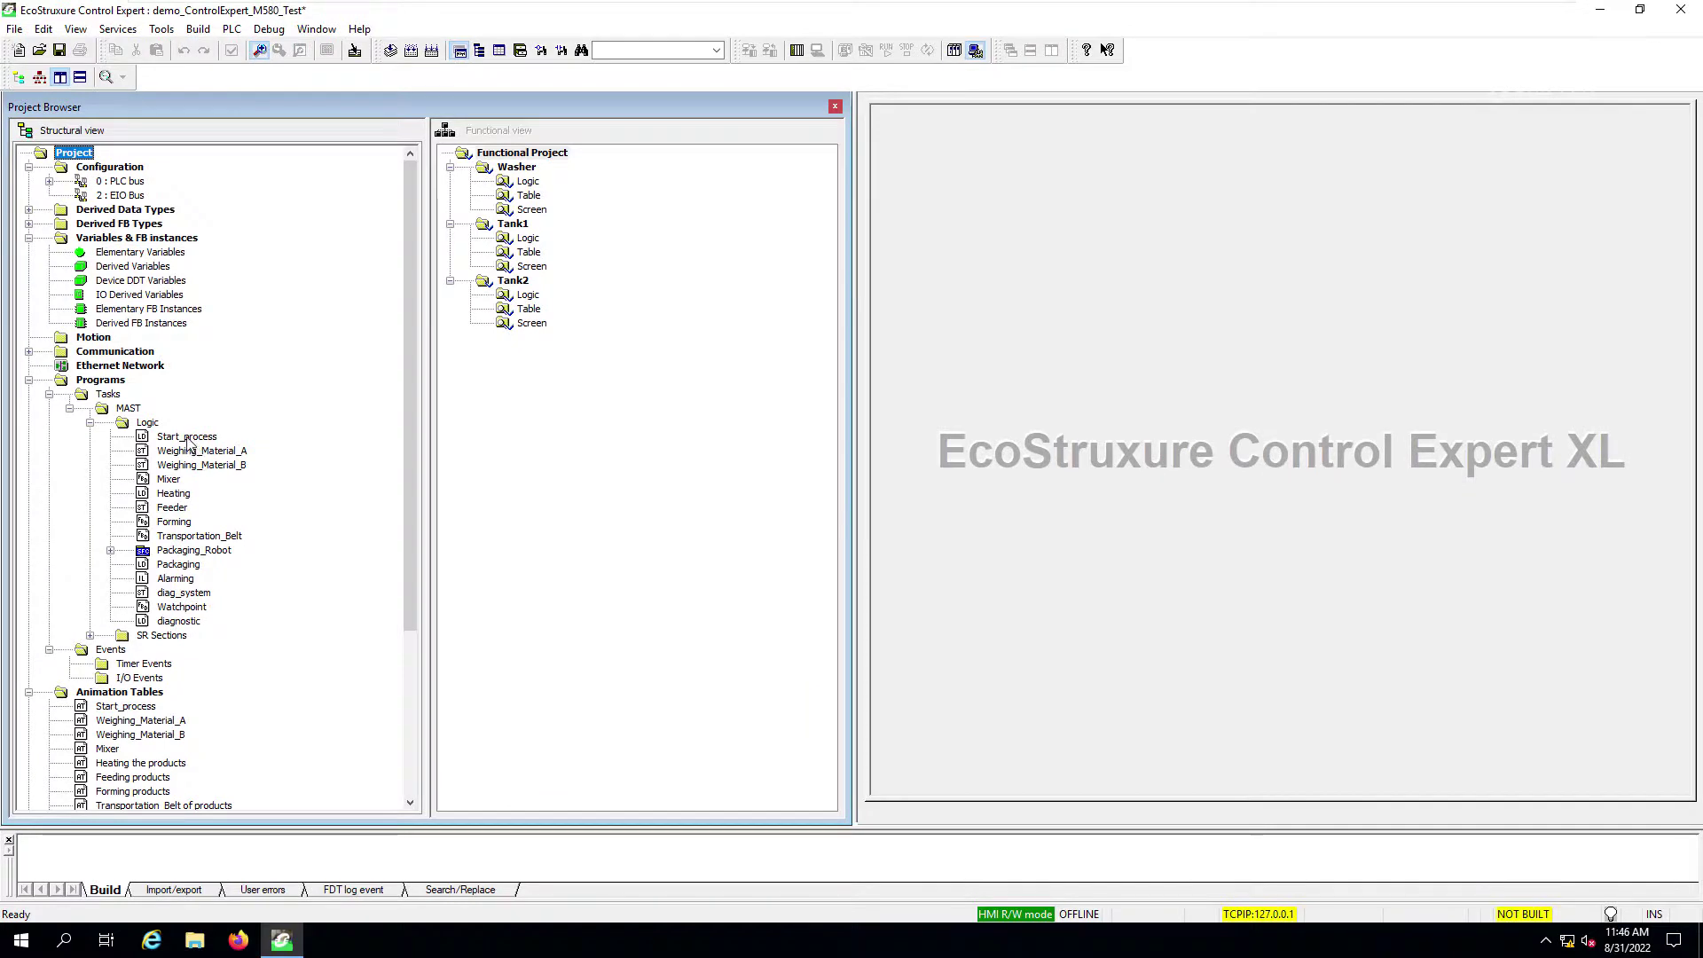
pyautogui.click(189, 439)
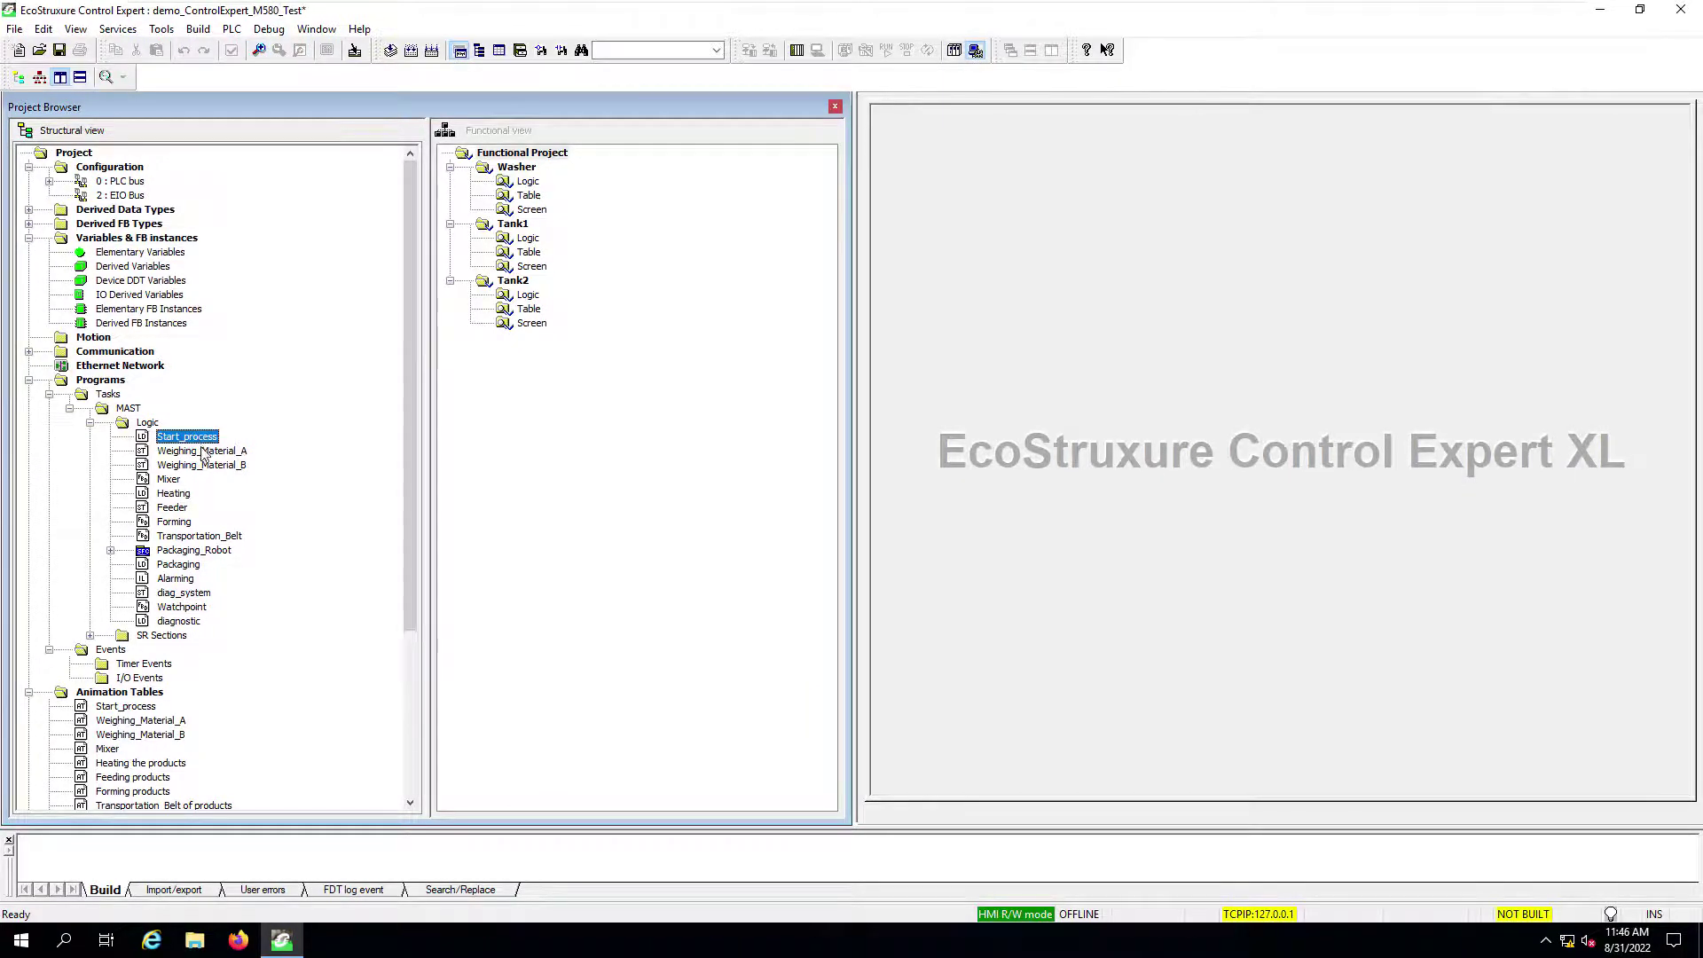
# Step: Set the Start_process section's Localization functional module to Washer and confirm it under Washer's Logic
pyautogui.rightClick(203, 443)
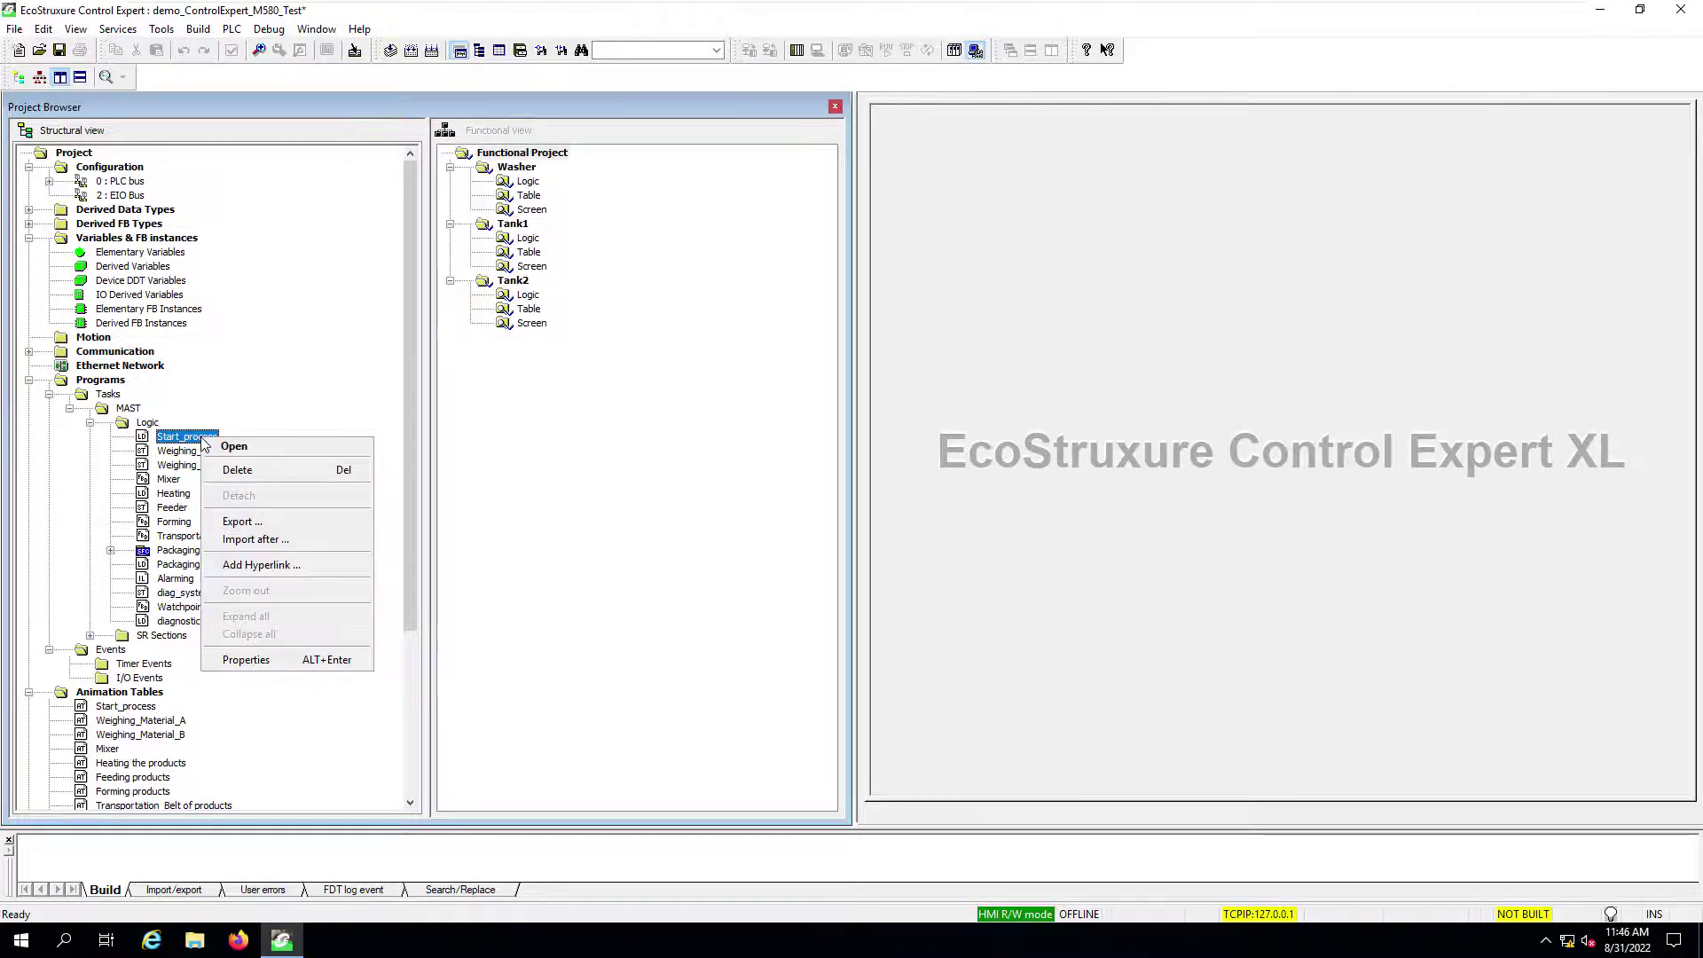
pyautogui.click(239, 658)
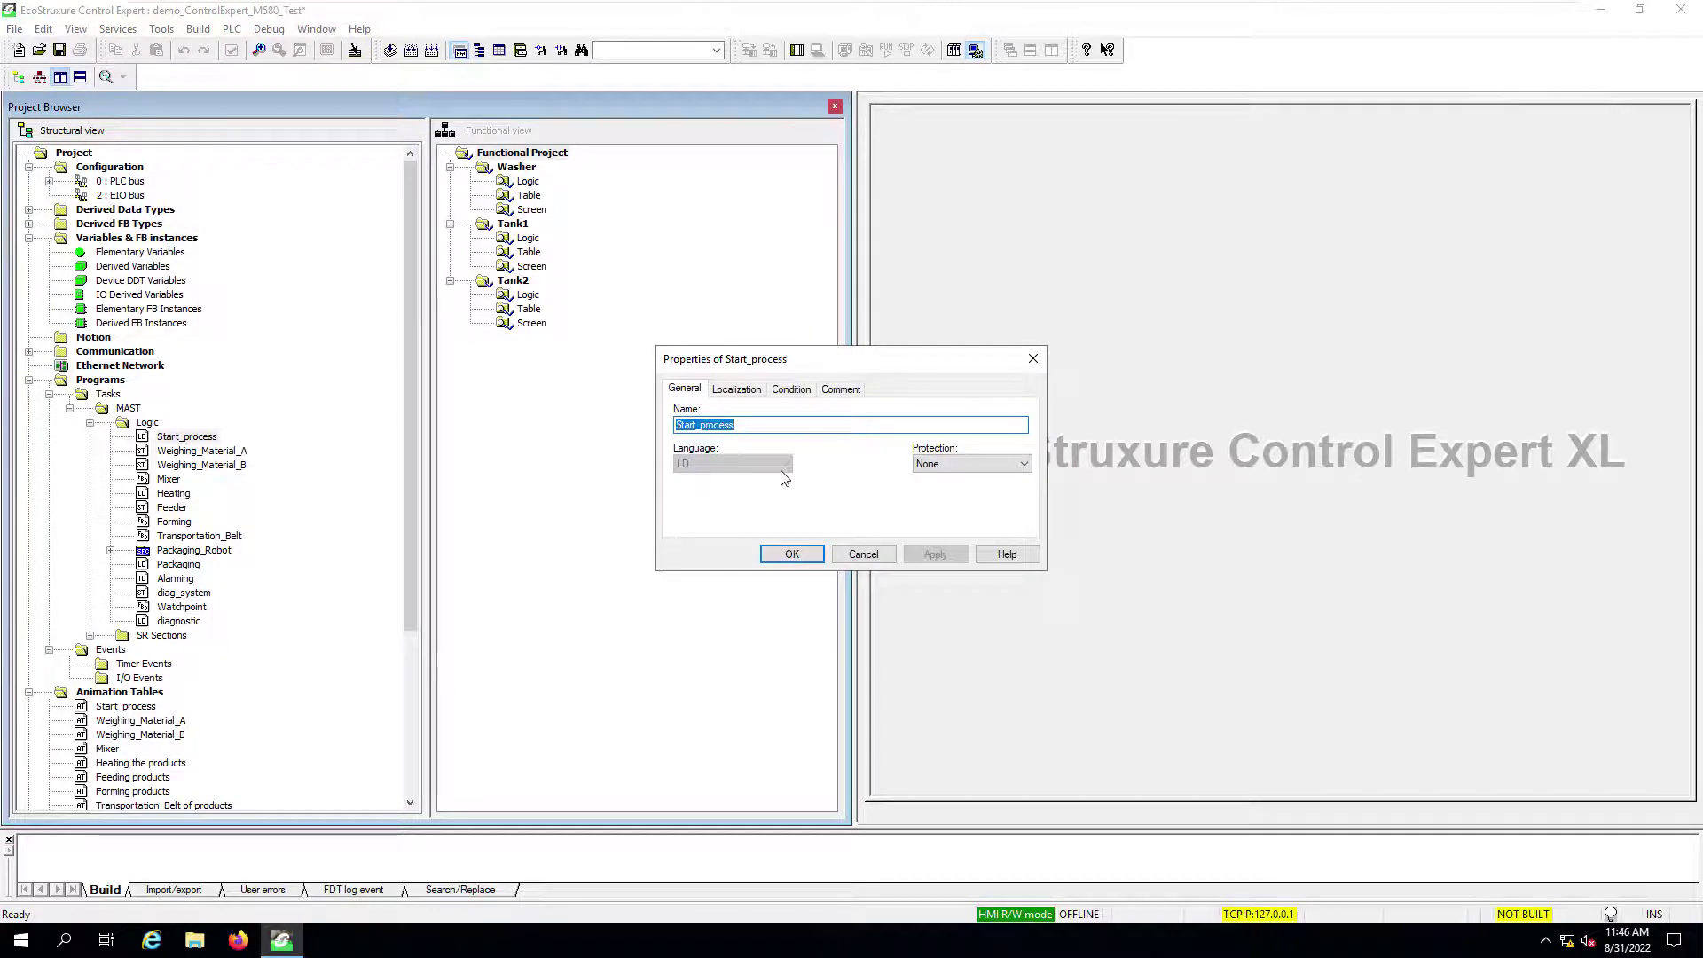
pyautogui.click(748, 396)
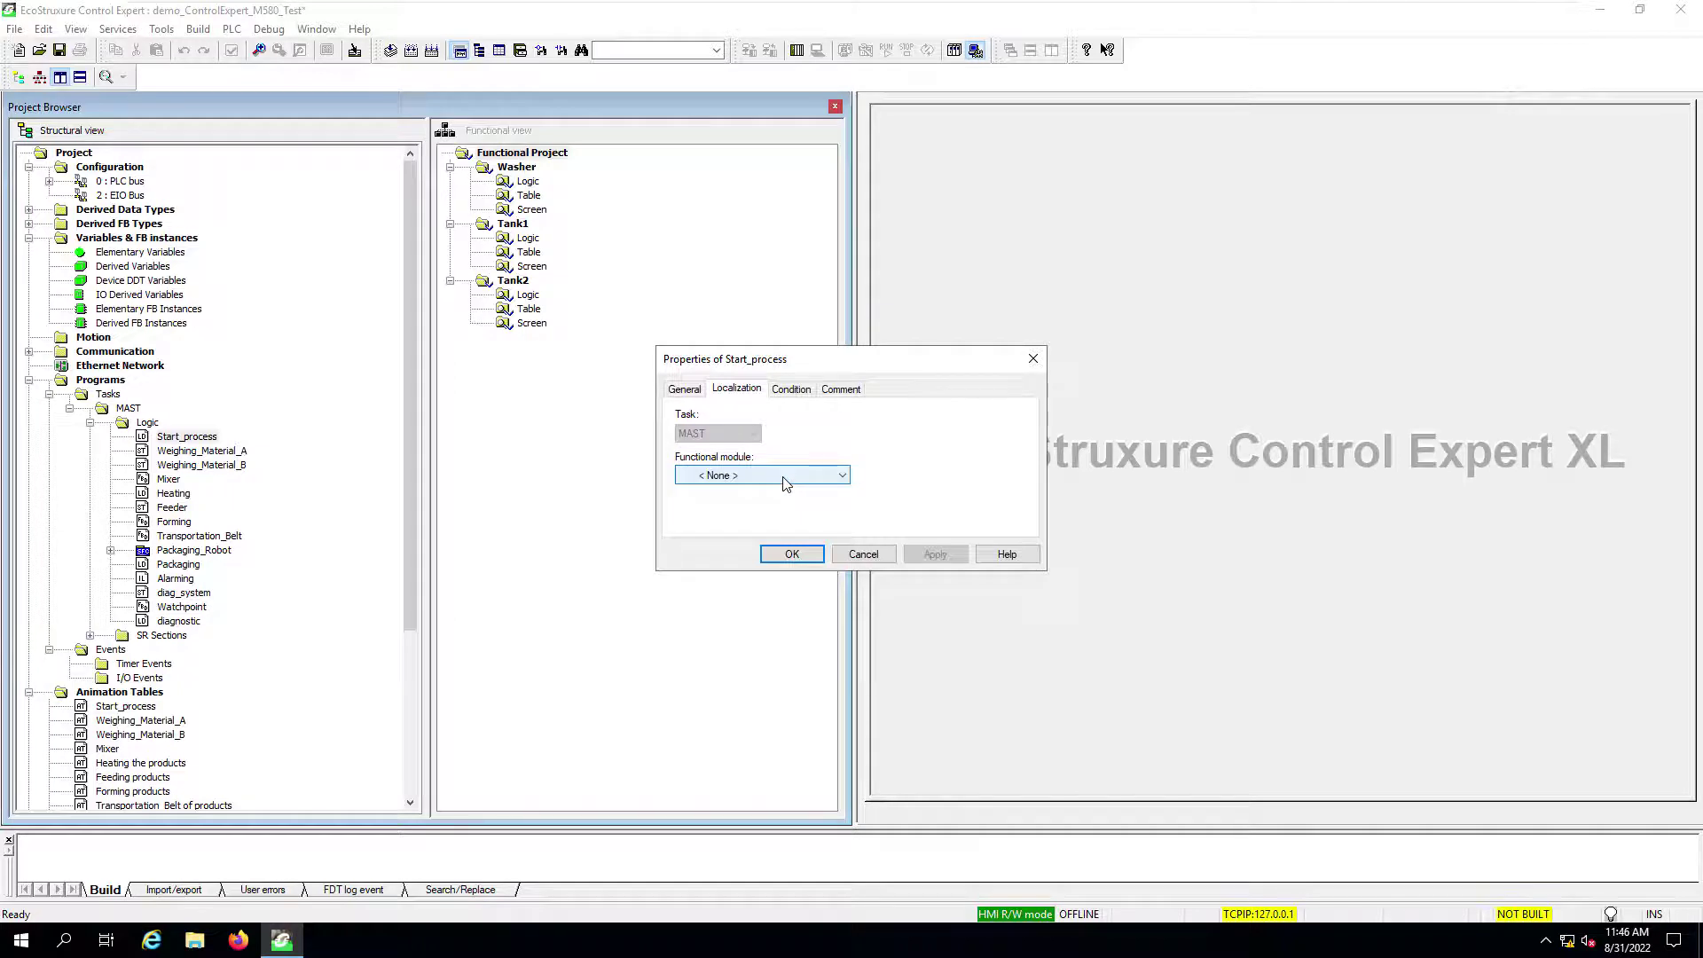
pyautogui.click(783, 477)
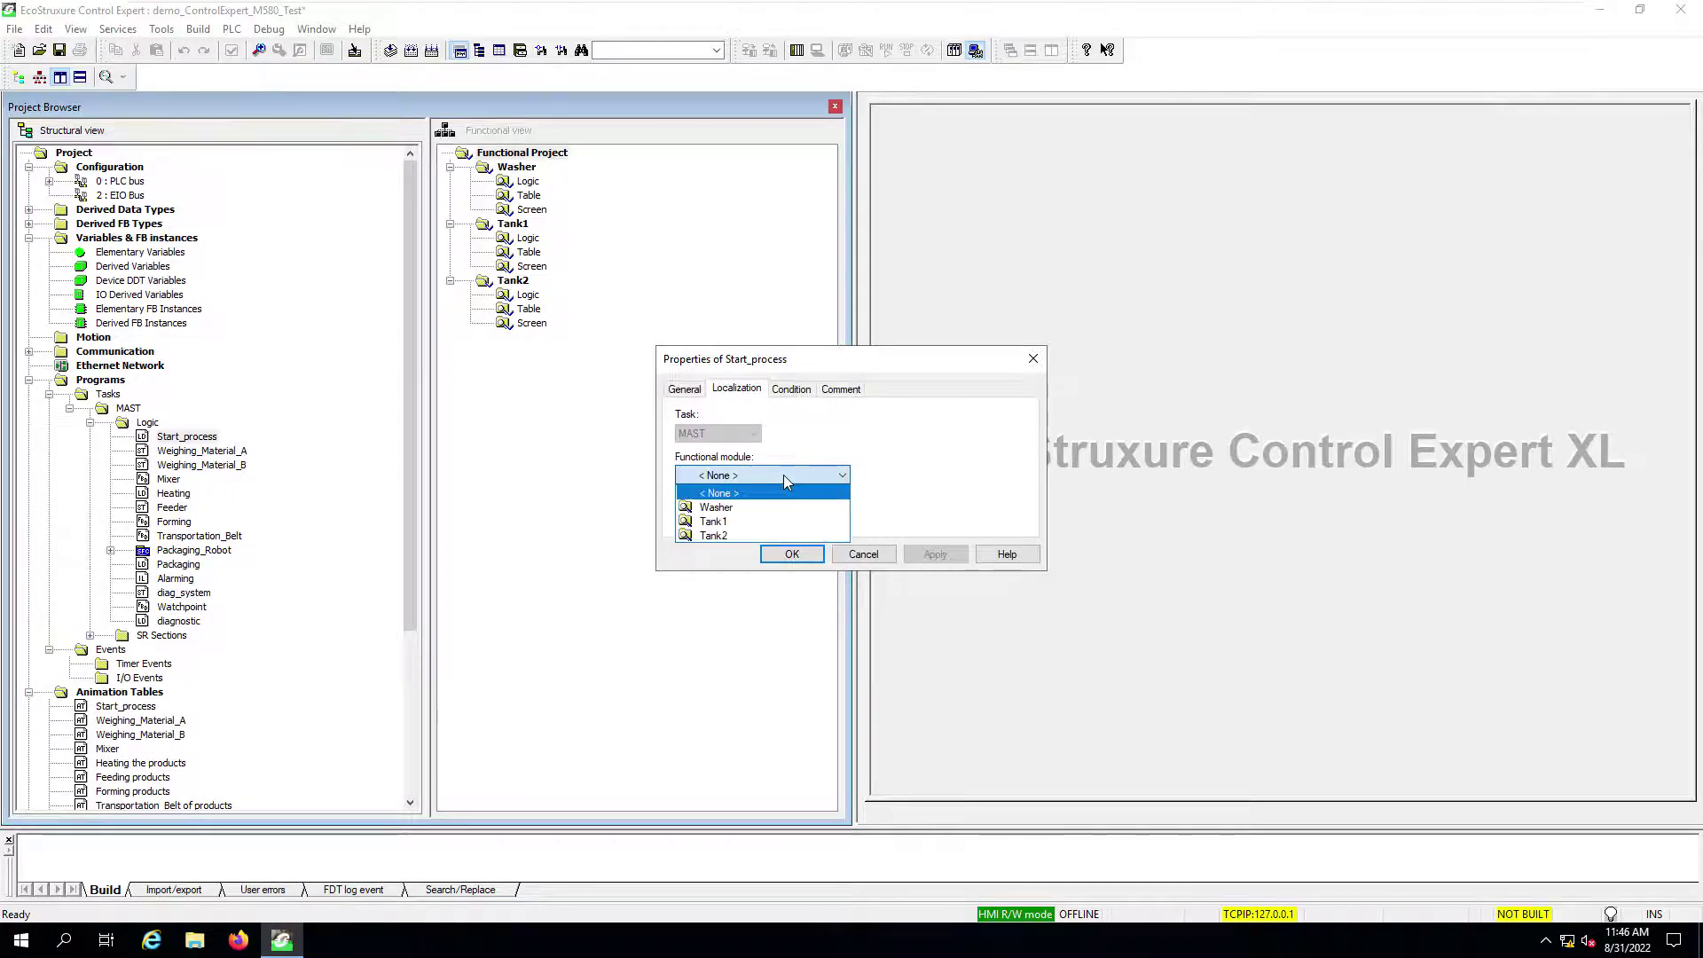
pyautogui.click(746, 509)
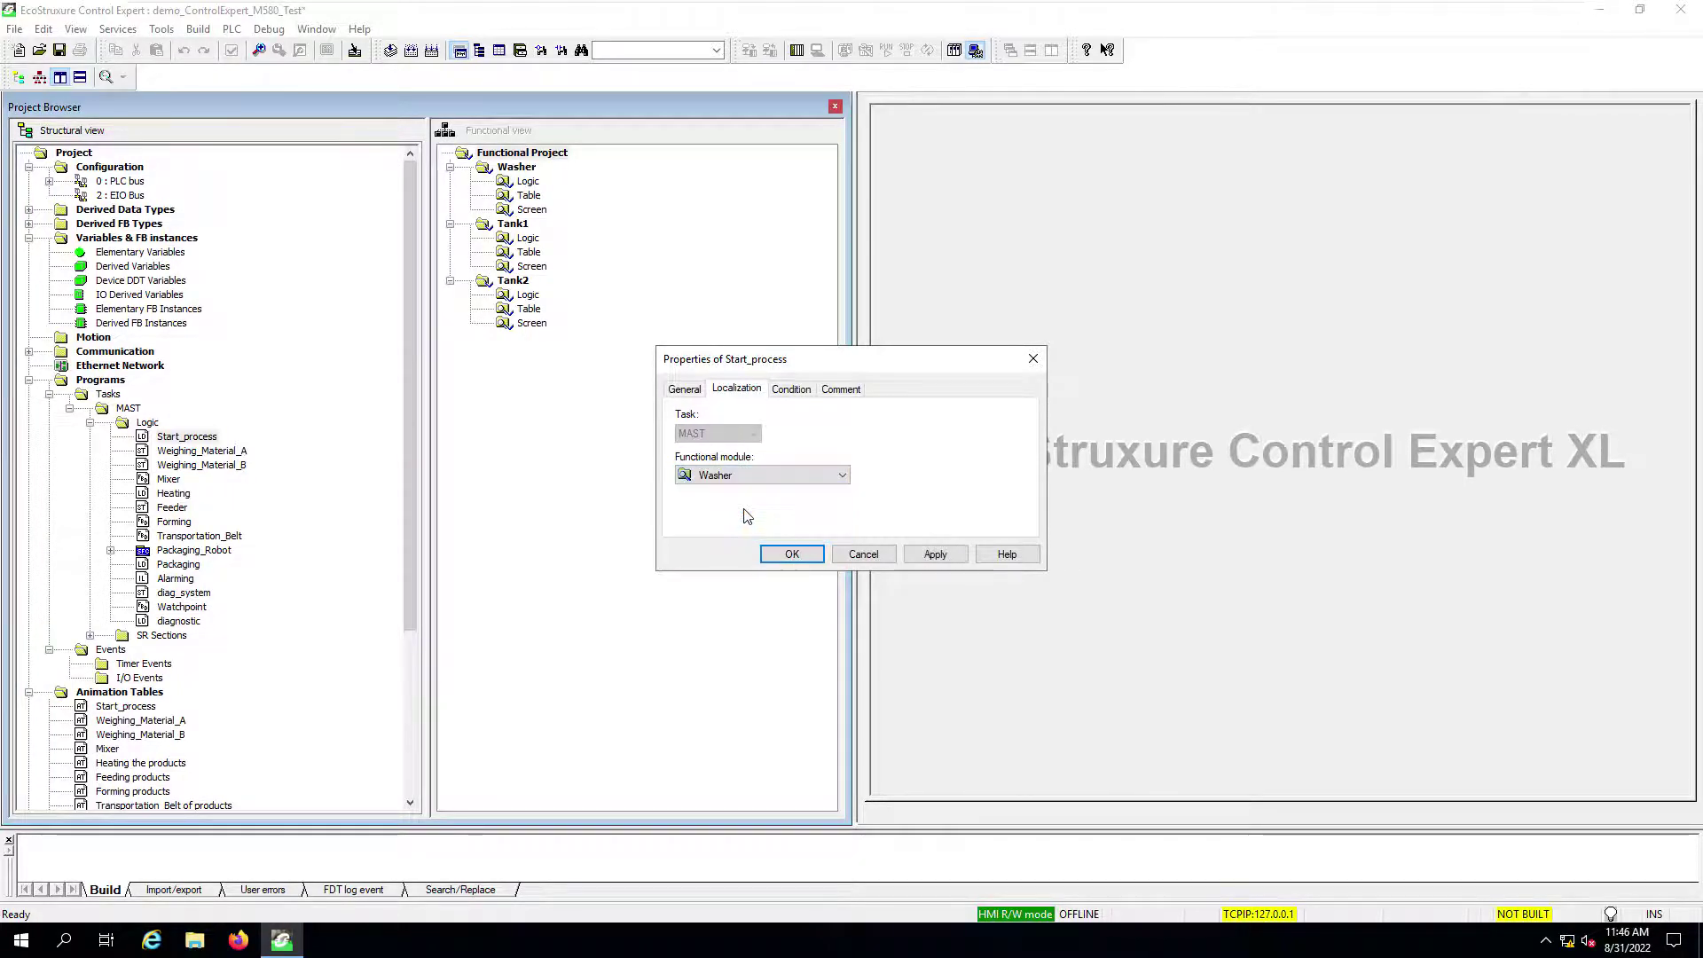
pyautogui.click(791, 555)
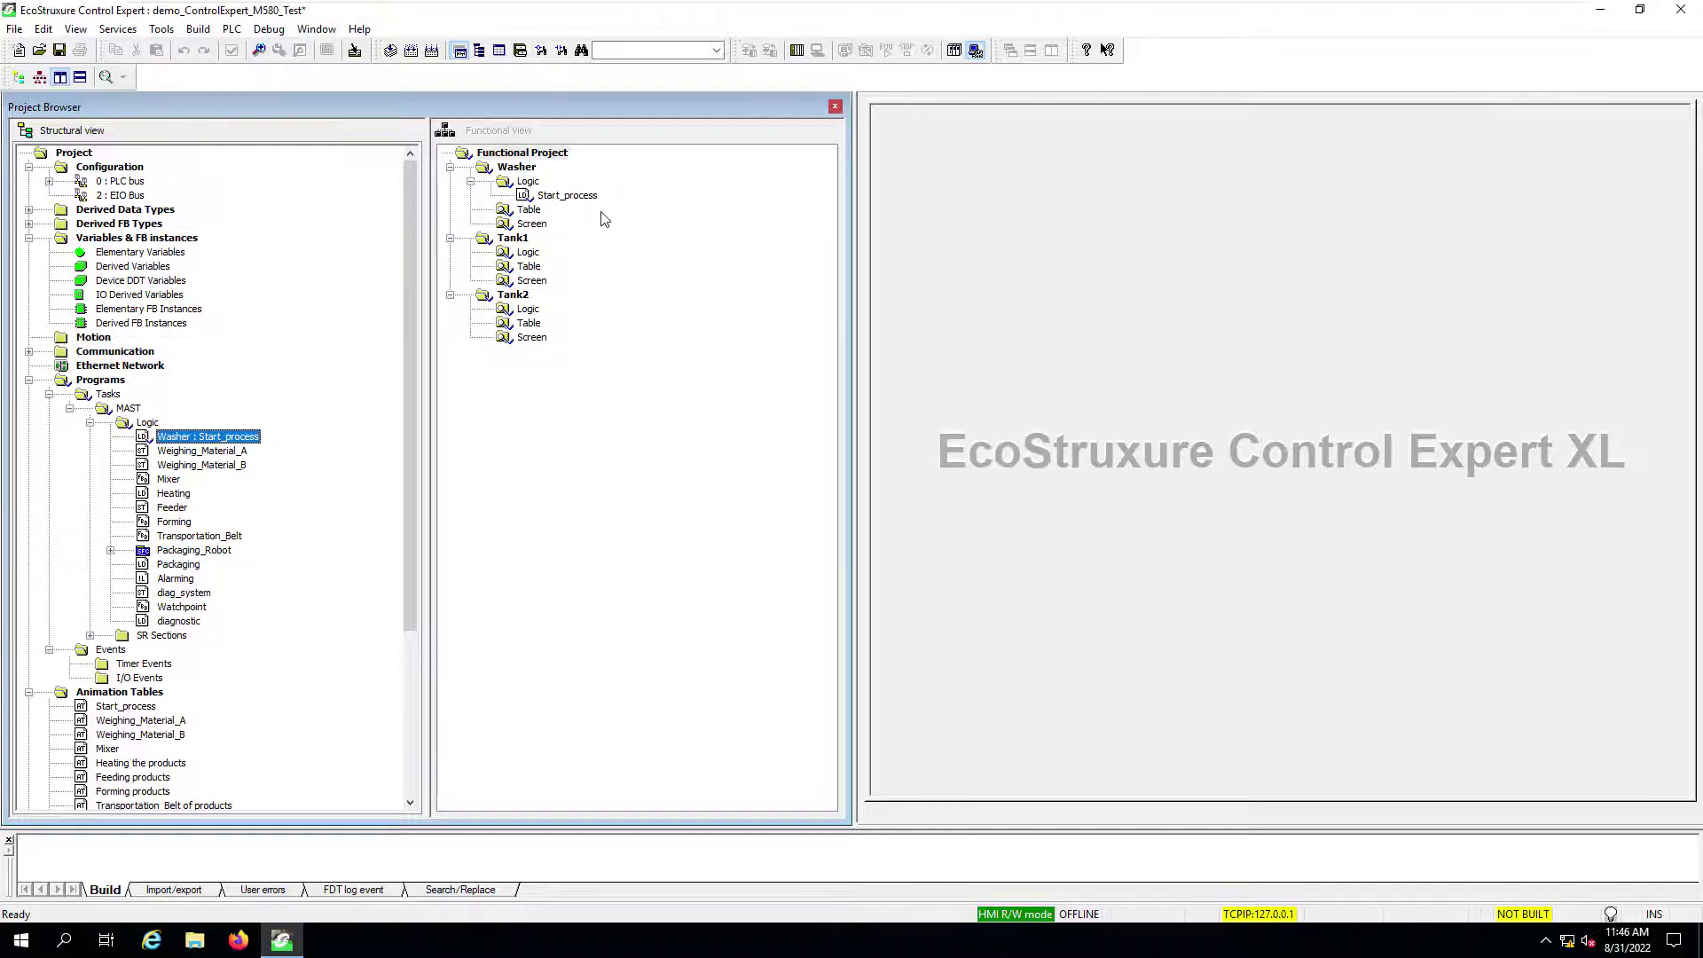
pyautogui.click(569, 197)
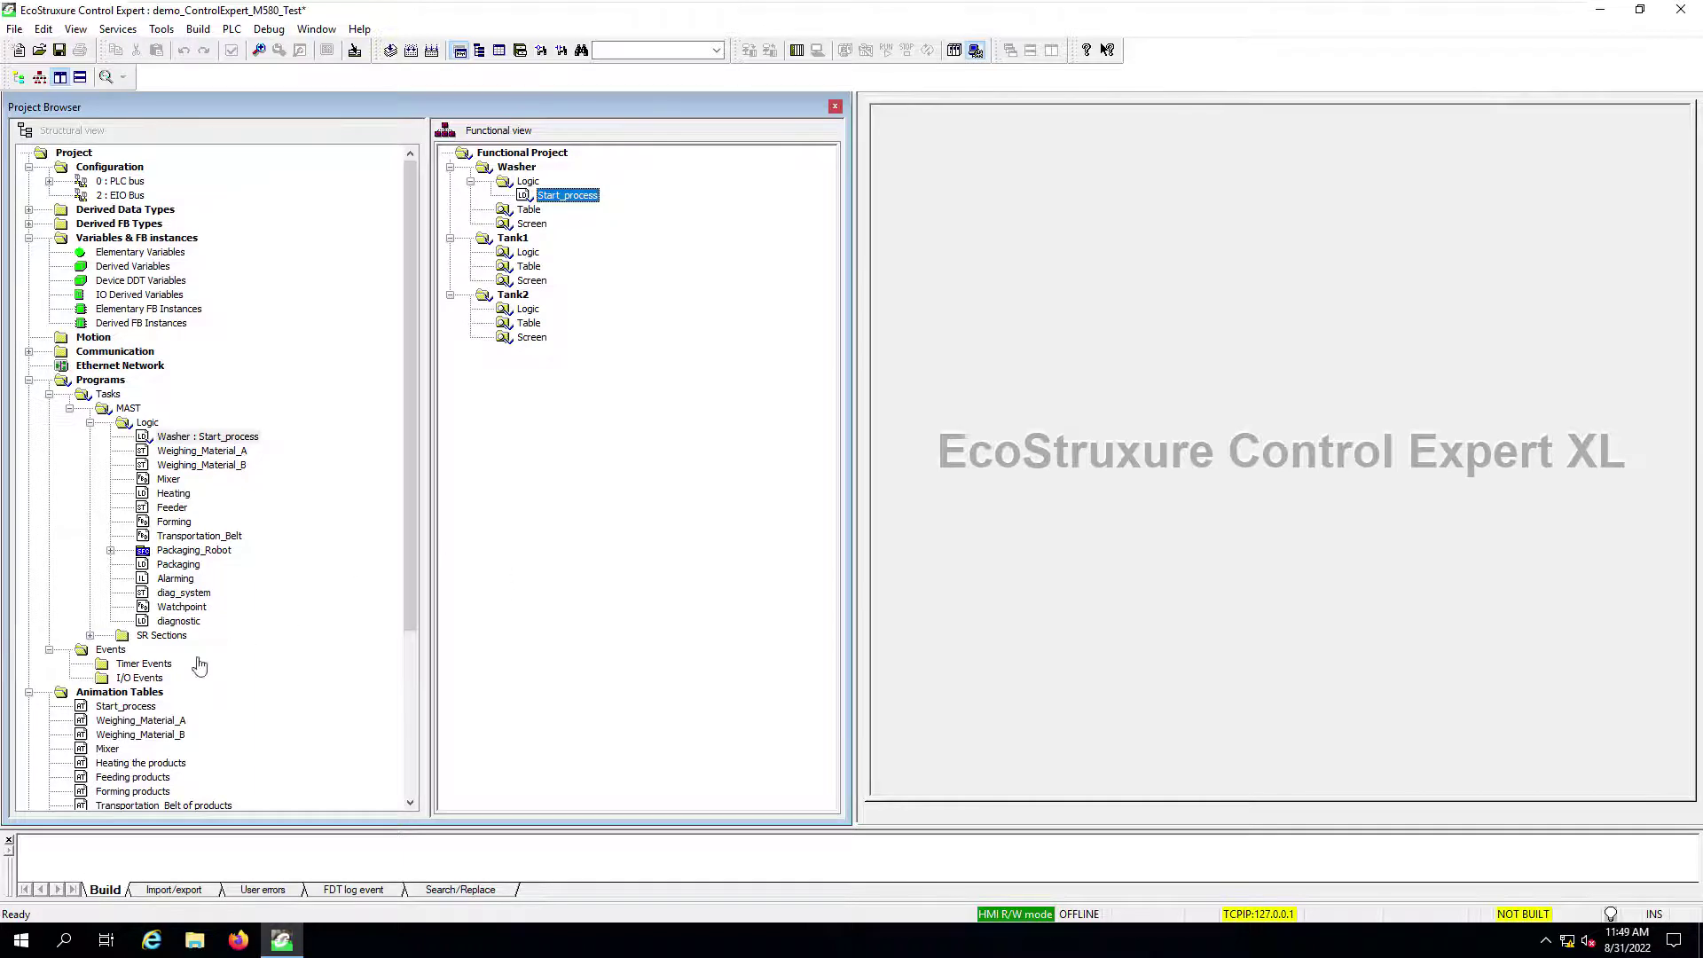
# Step: Assign the Start_process animation table to Washer in its properties and verify under Washer's Table
pyautogui.click(127, 713)
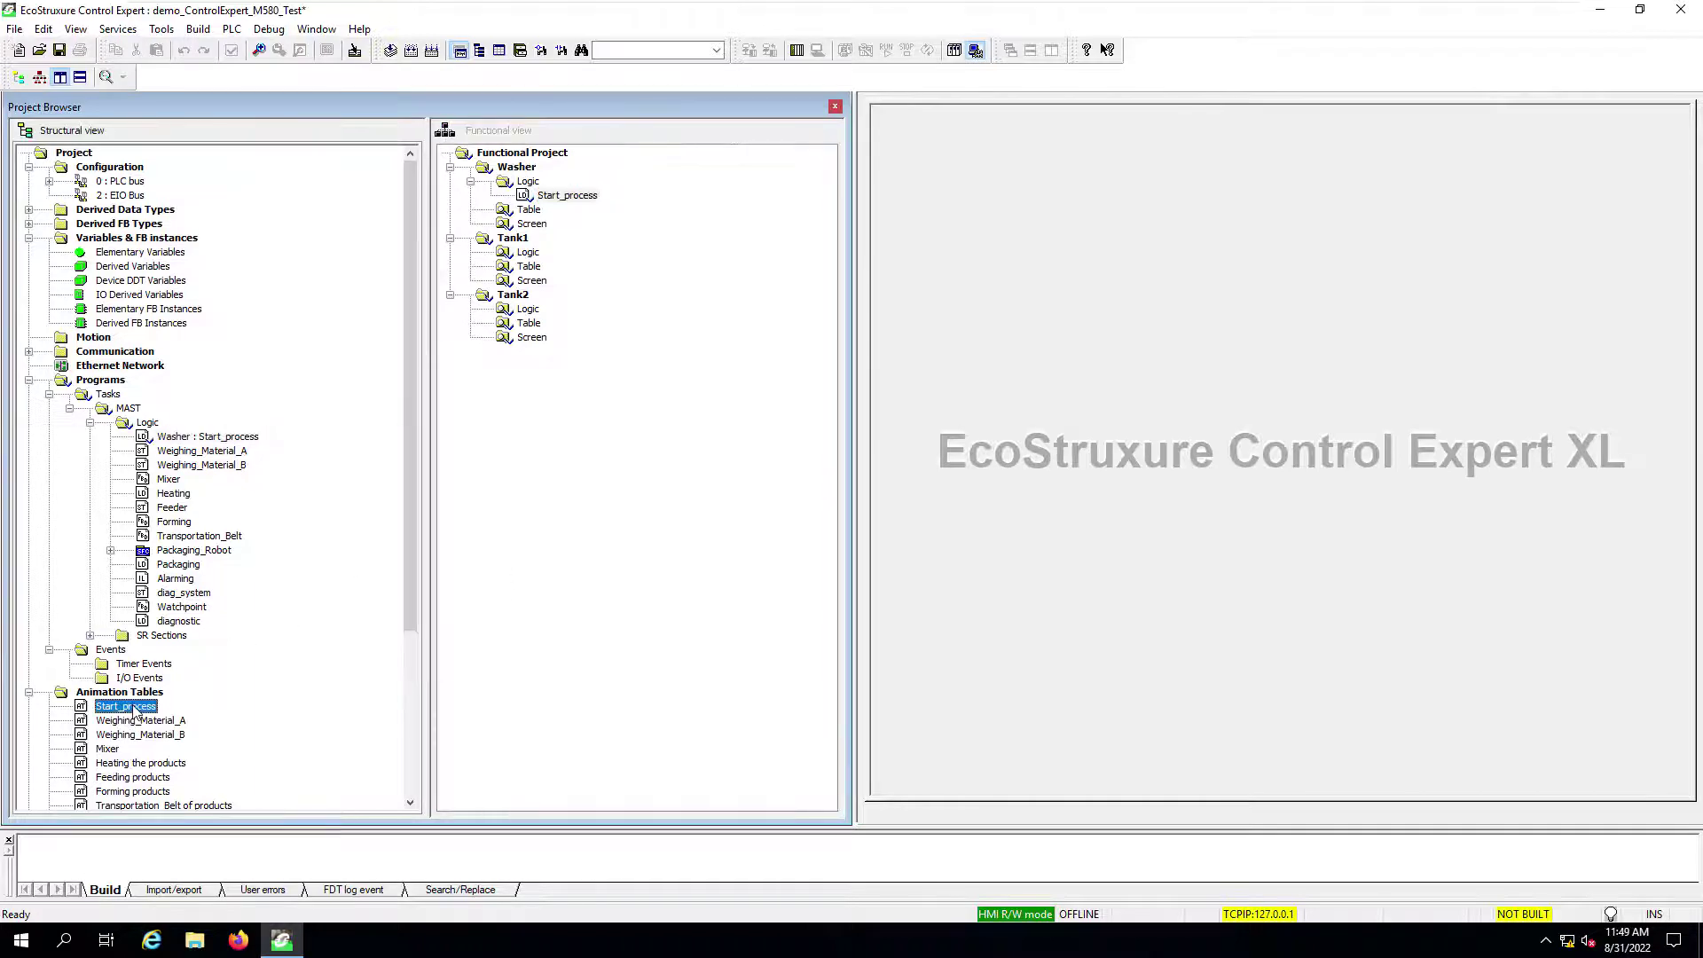
pyautogui.rightClick(131, 706)
pyautogui.click(208, 598)
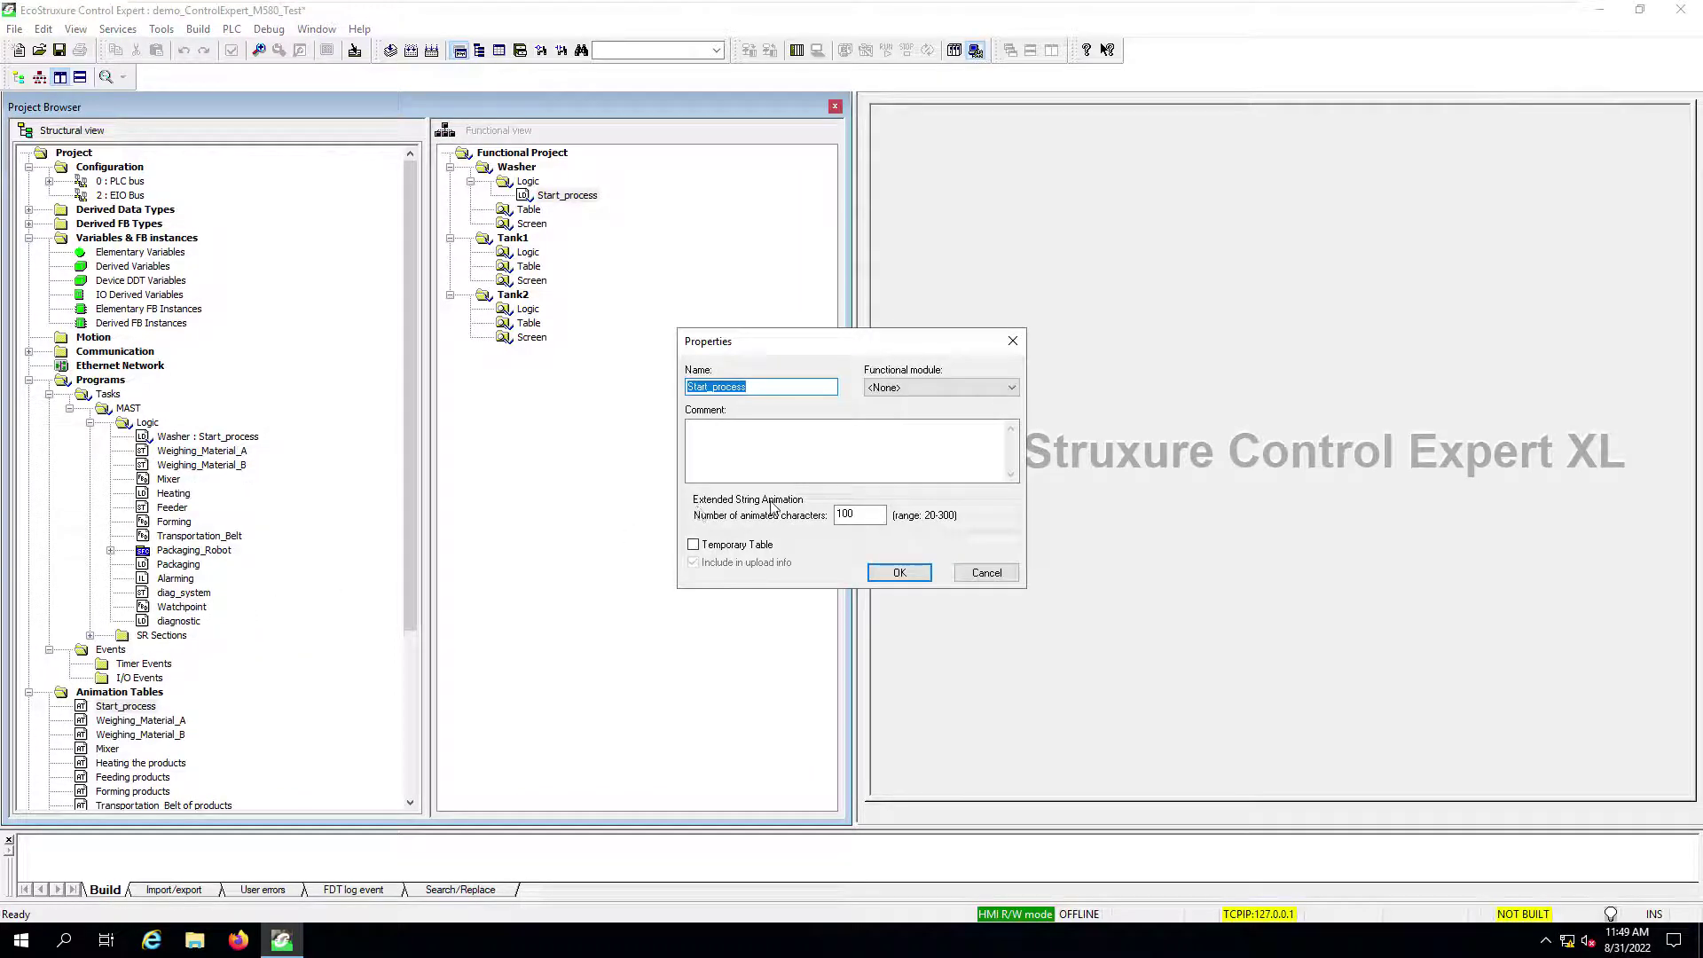
pyautogui.click(932, 390)
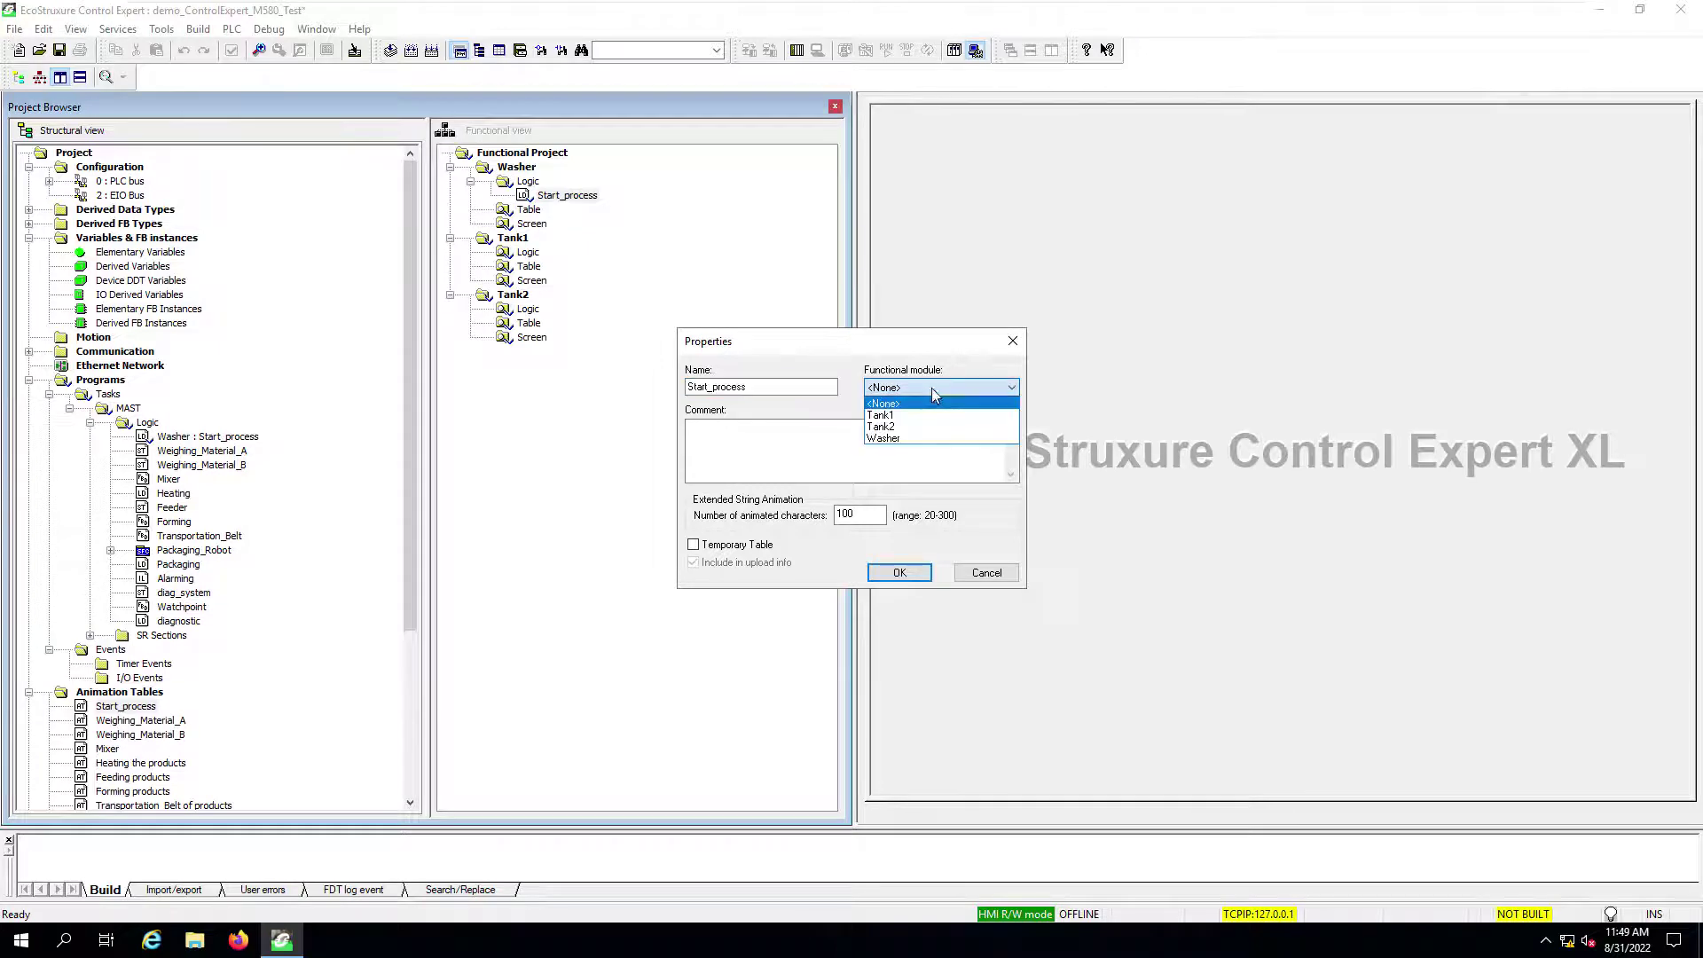
pyautogui.click(914, 440)
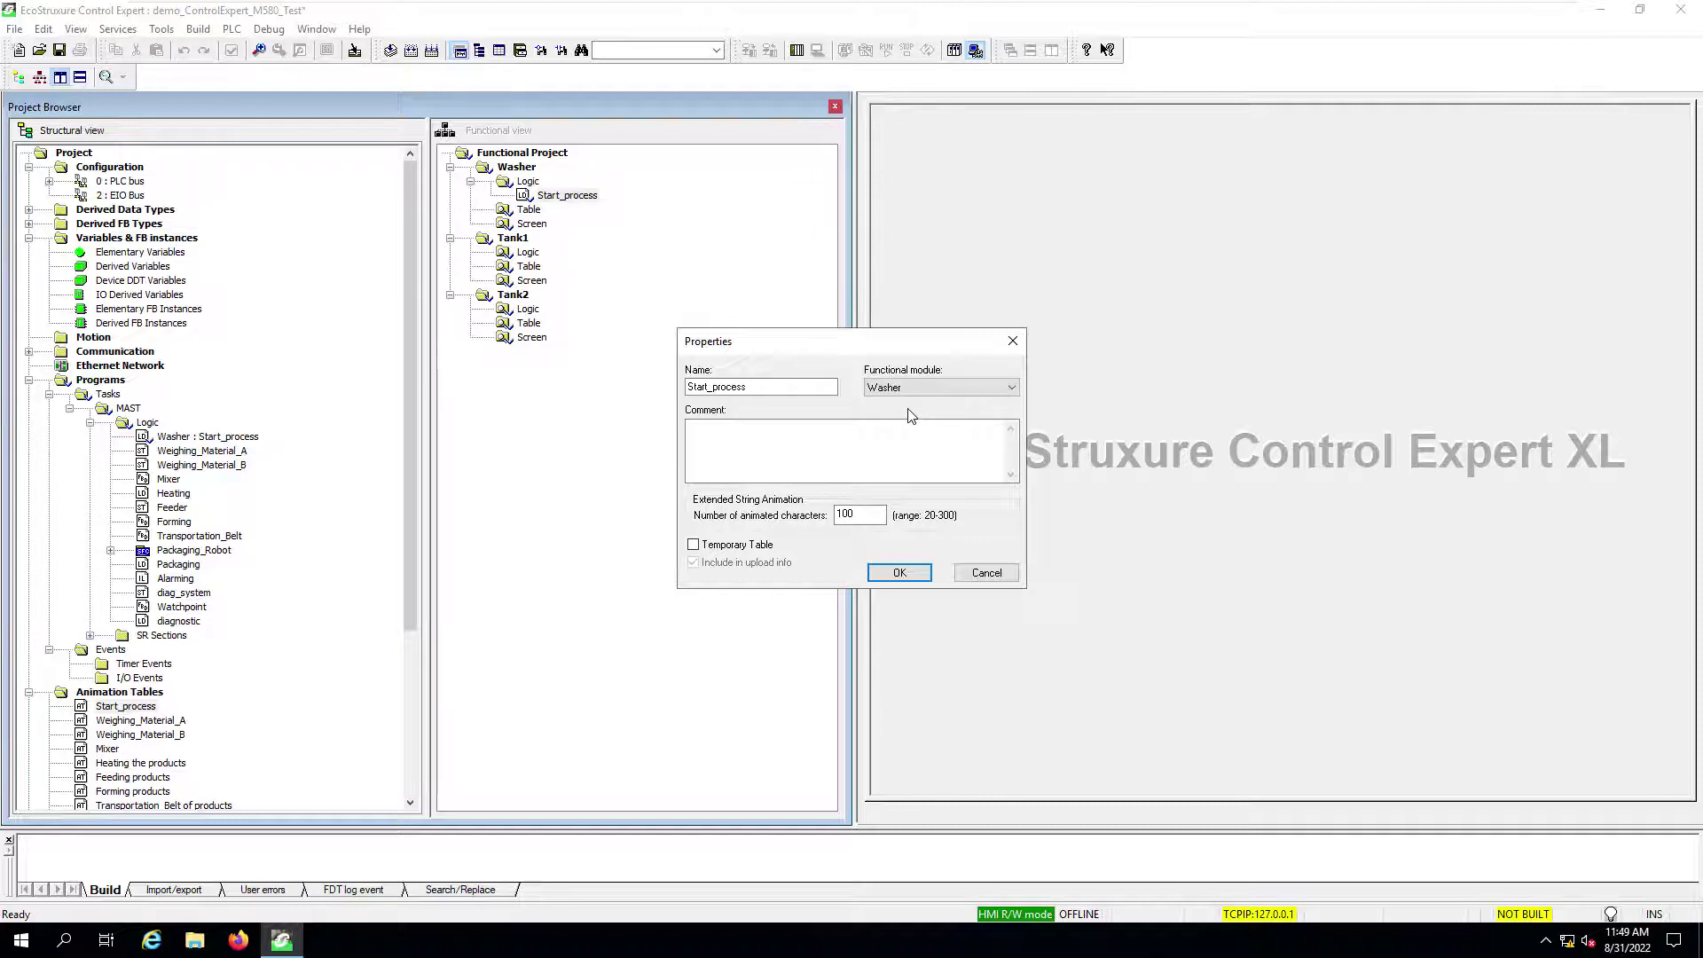
pyautogui.click(900, 573)
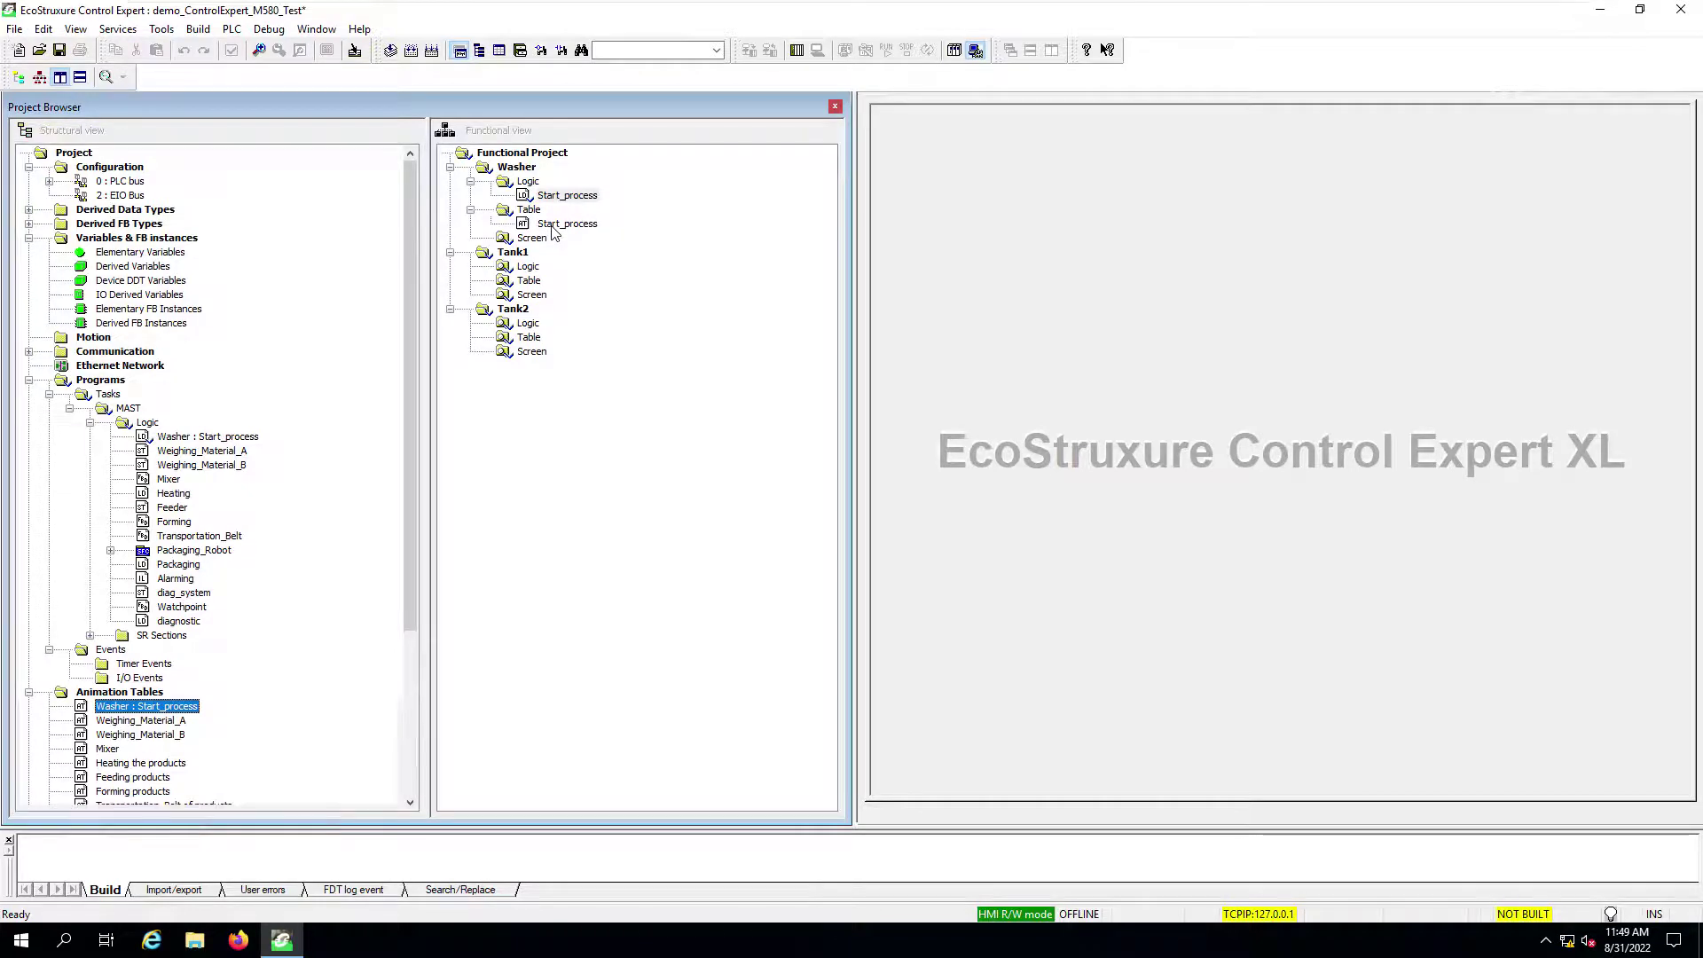
pyautogui.click(573, 225)
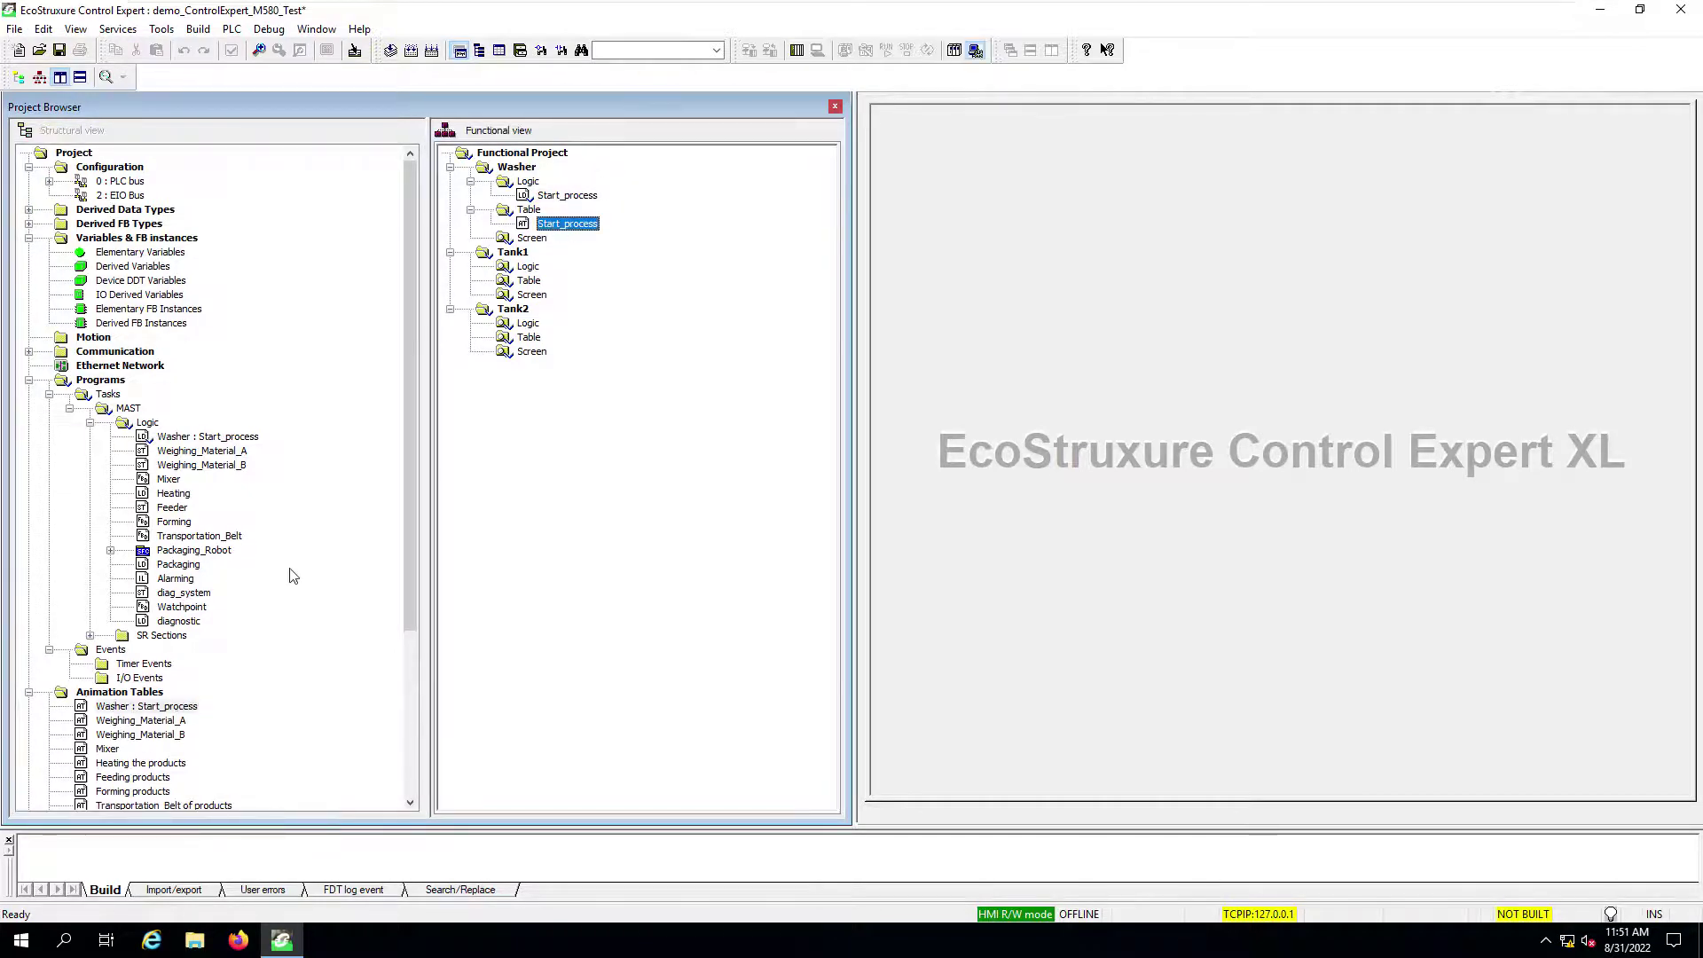
# Step: Set Process_overview's screen properties functional module to Washer and verify under Washer's Screen folder
pyautogui.moveTo(412, 513); pyautogui.dragTo(411, 690)
pyautogui.click(129, 681)
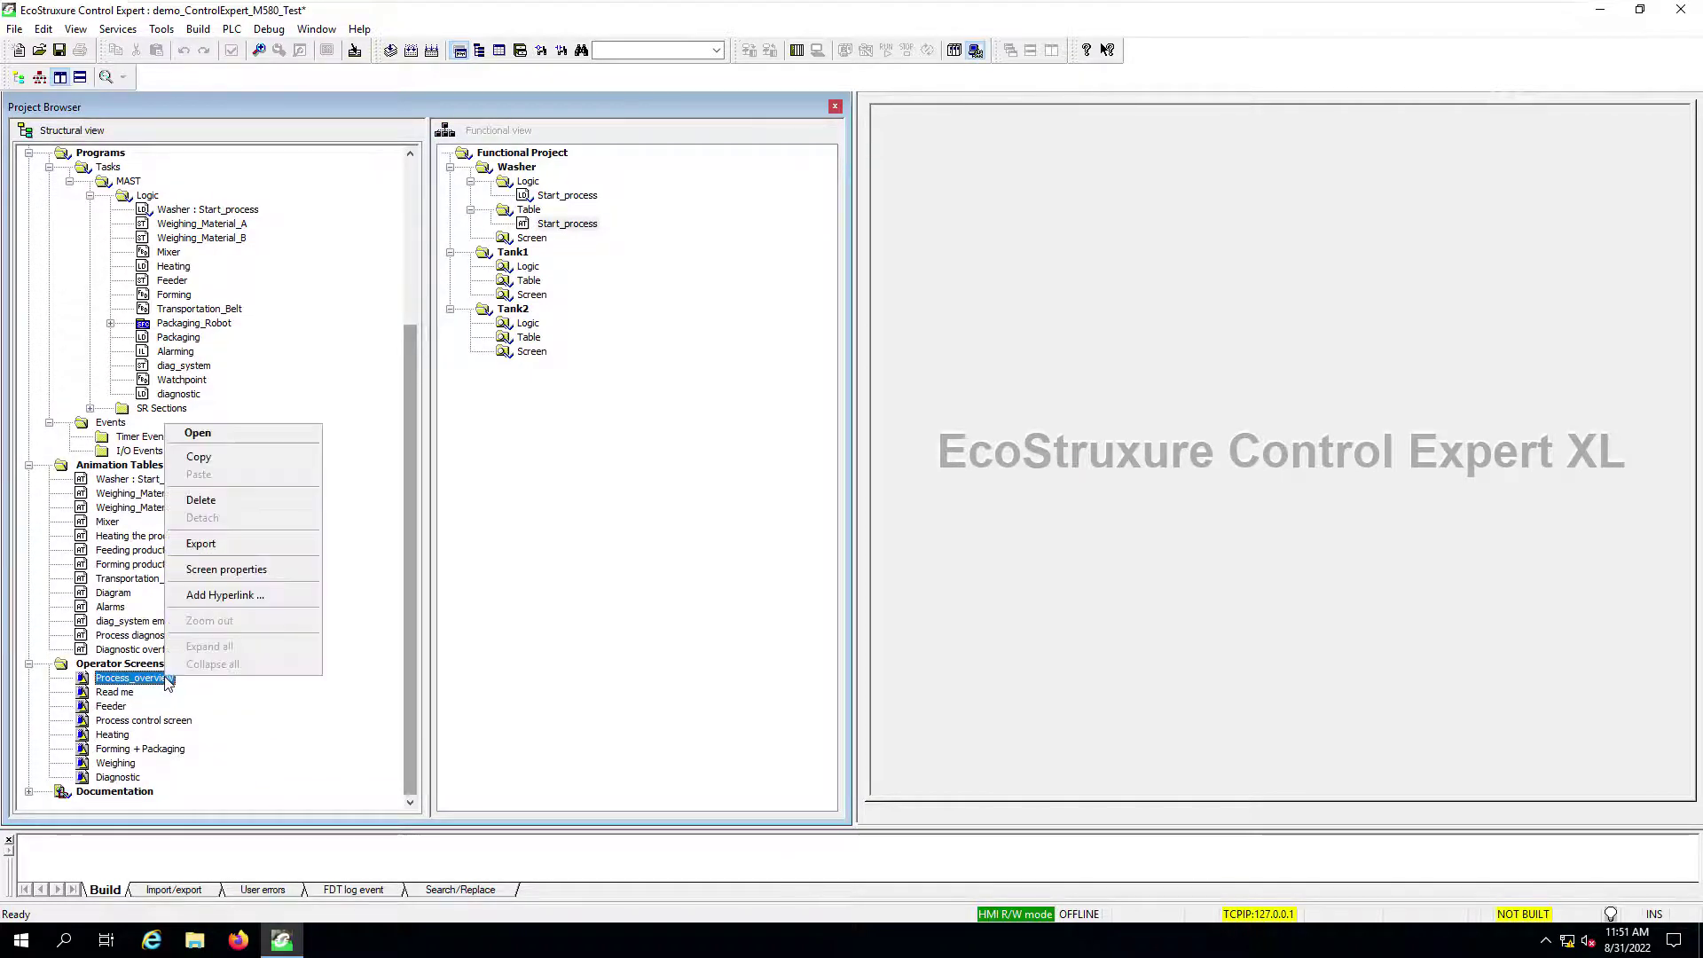
pyautogui.rightClick(167, 680)
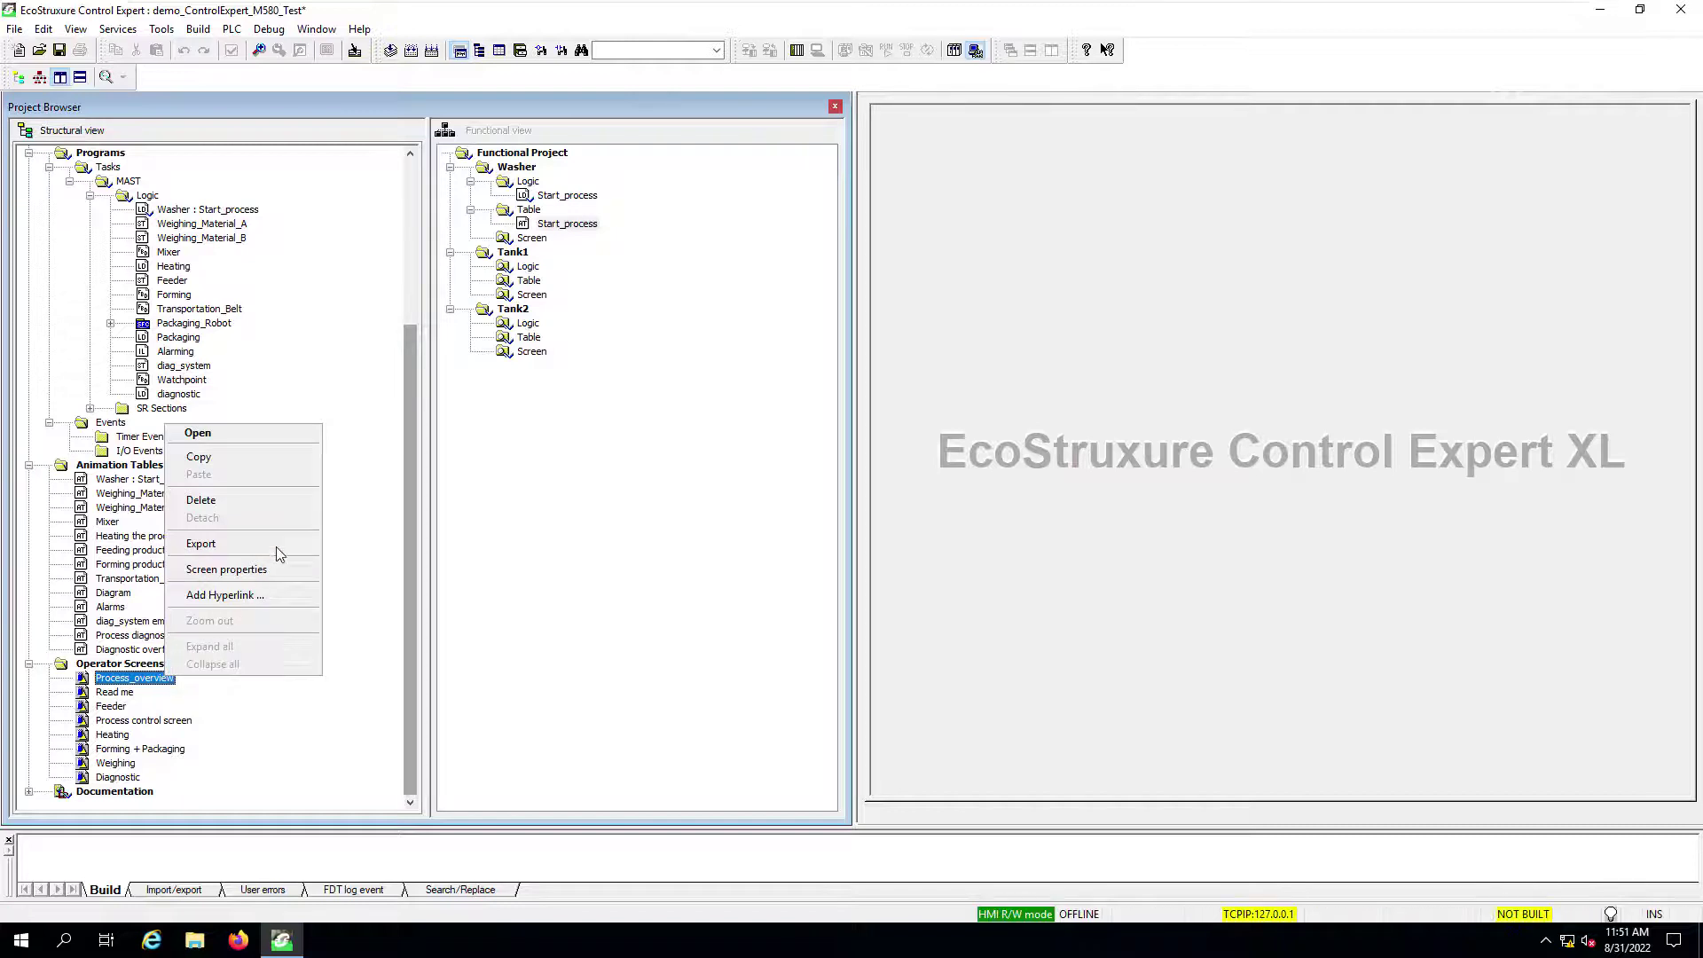
pyautogui.click(272, 574)
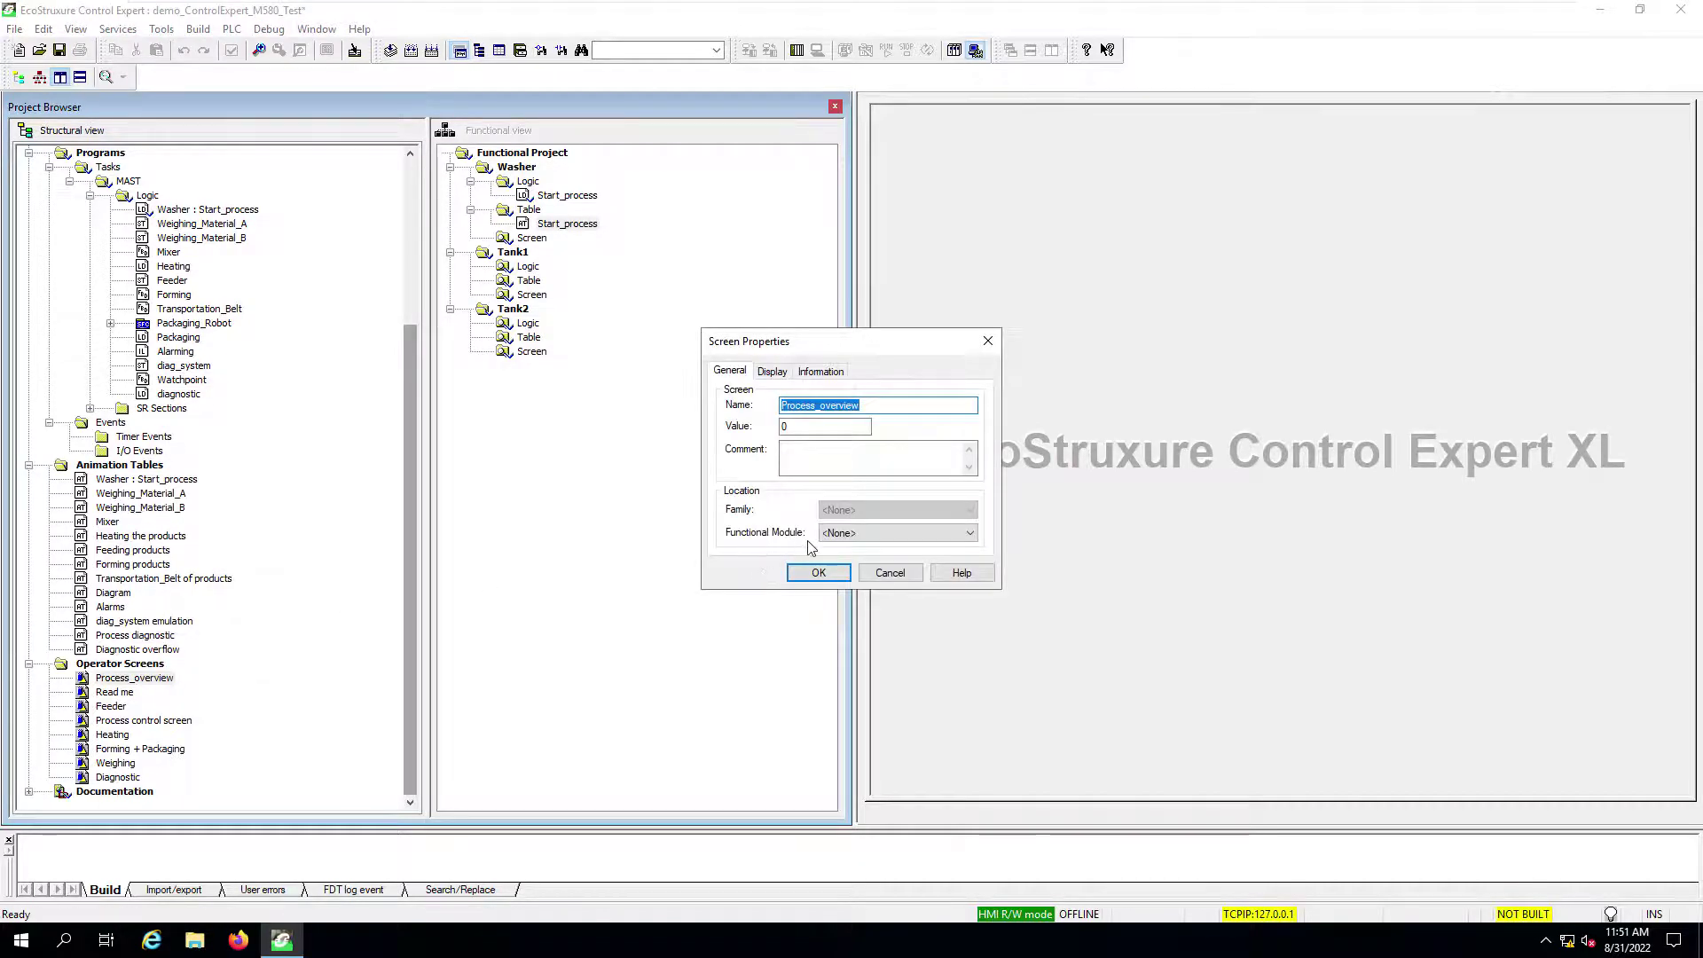
pyautogui.click(853, 534)
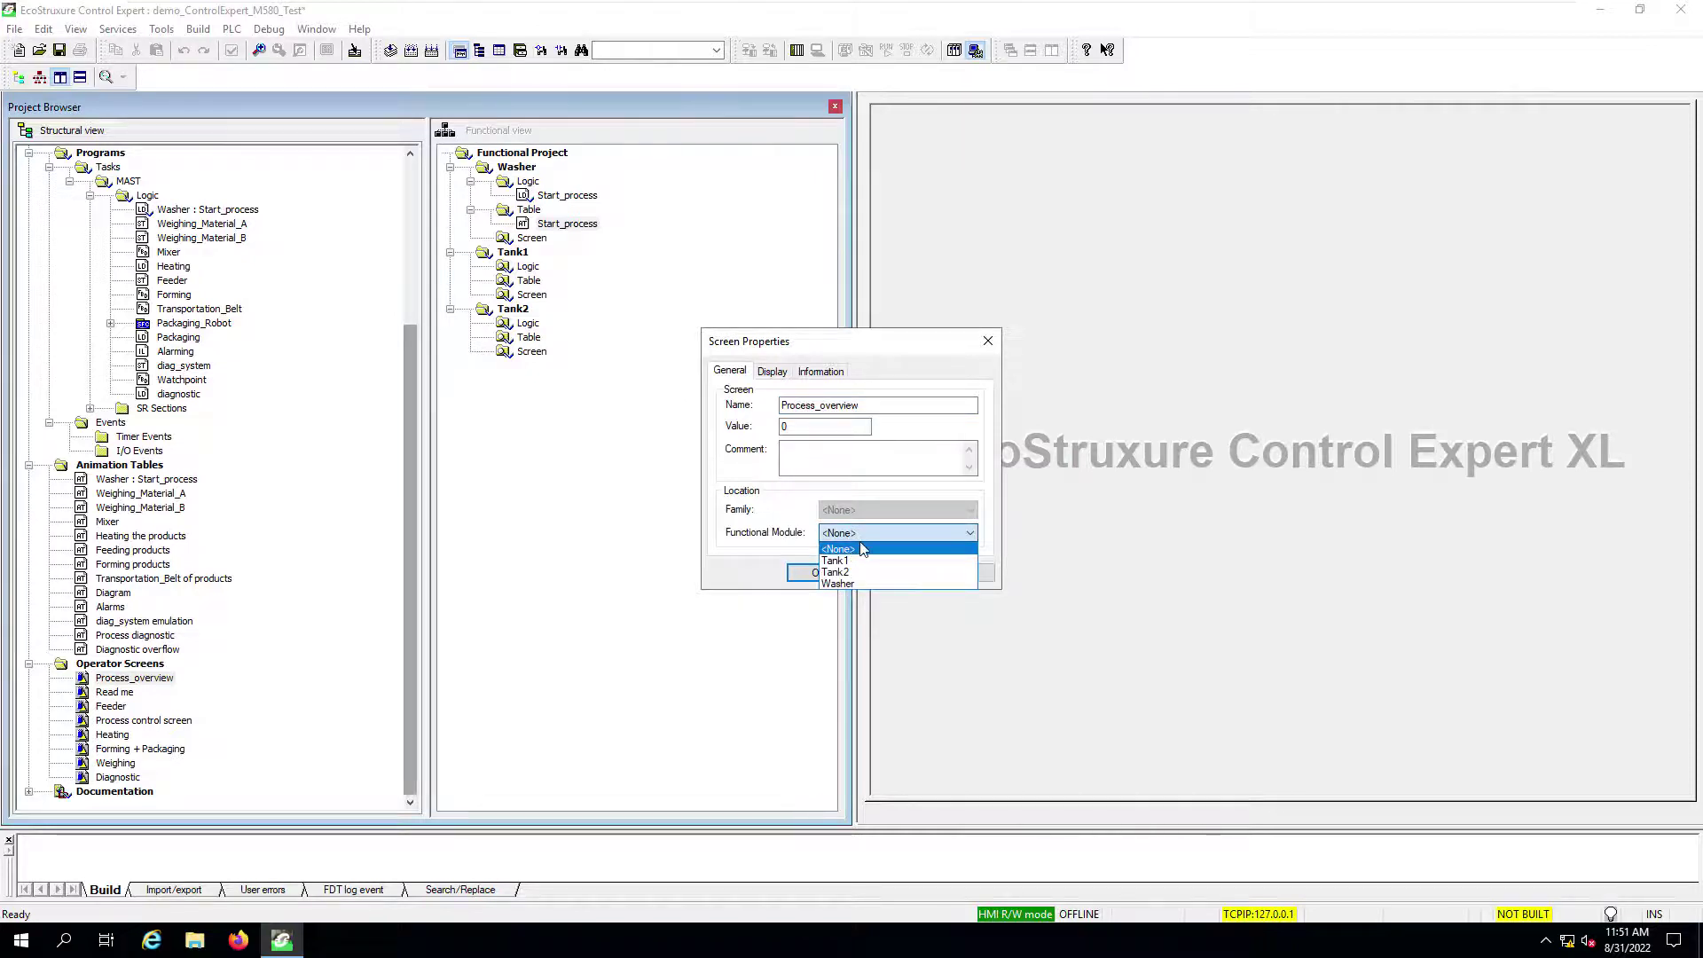
pyautogui.click(834, 583)
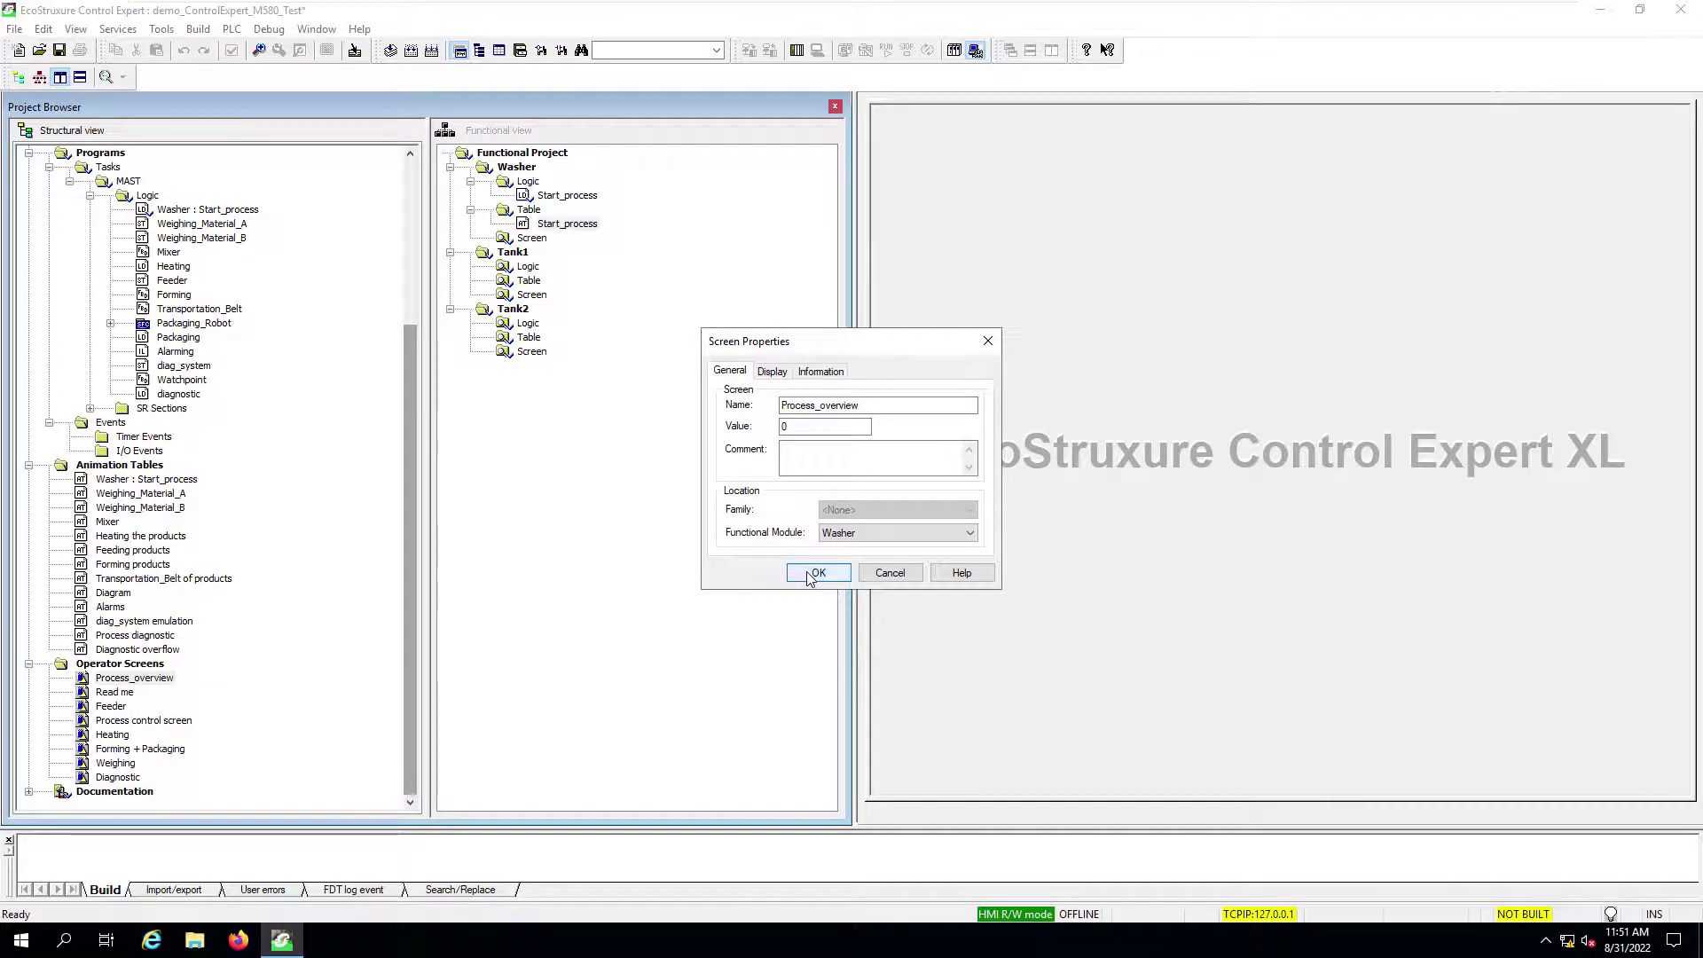
pyautogui.click(816, 574)
pyautogui.click(563, 255)
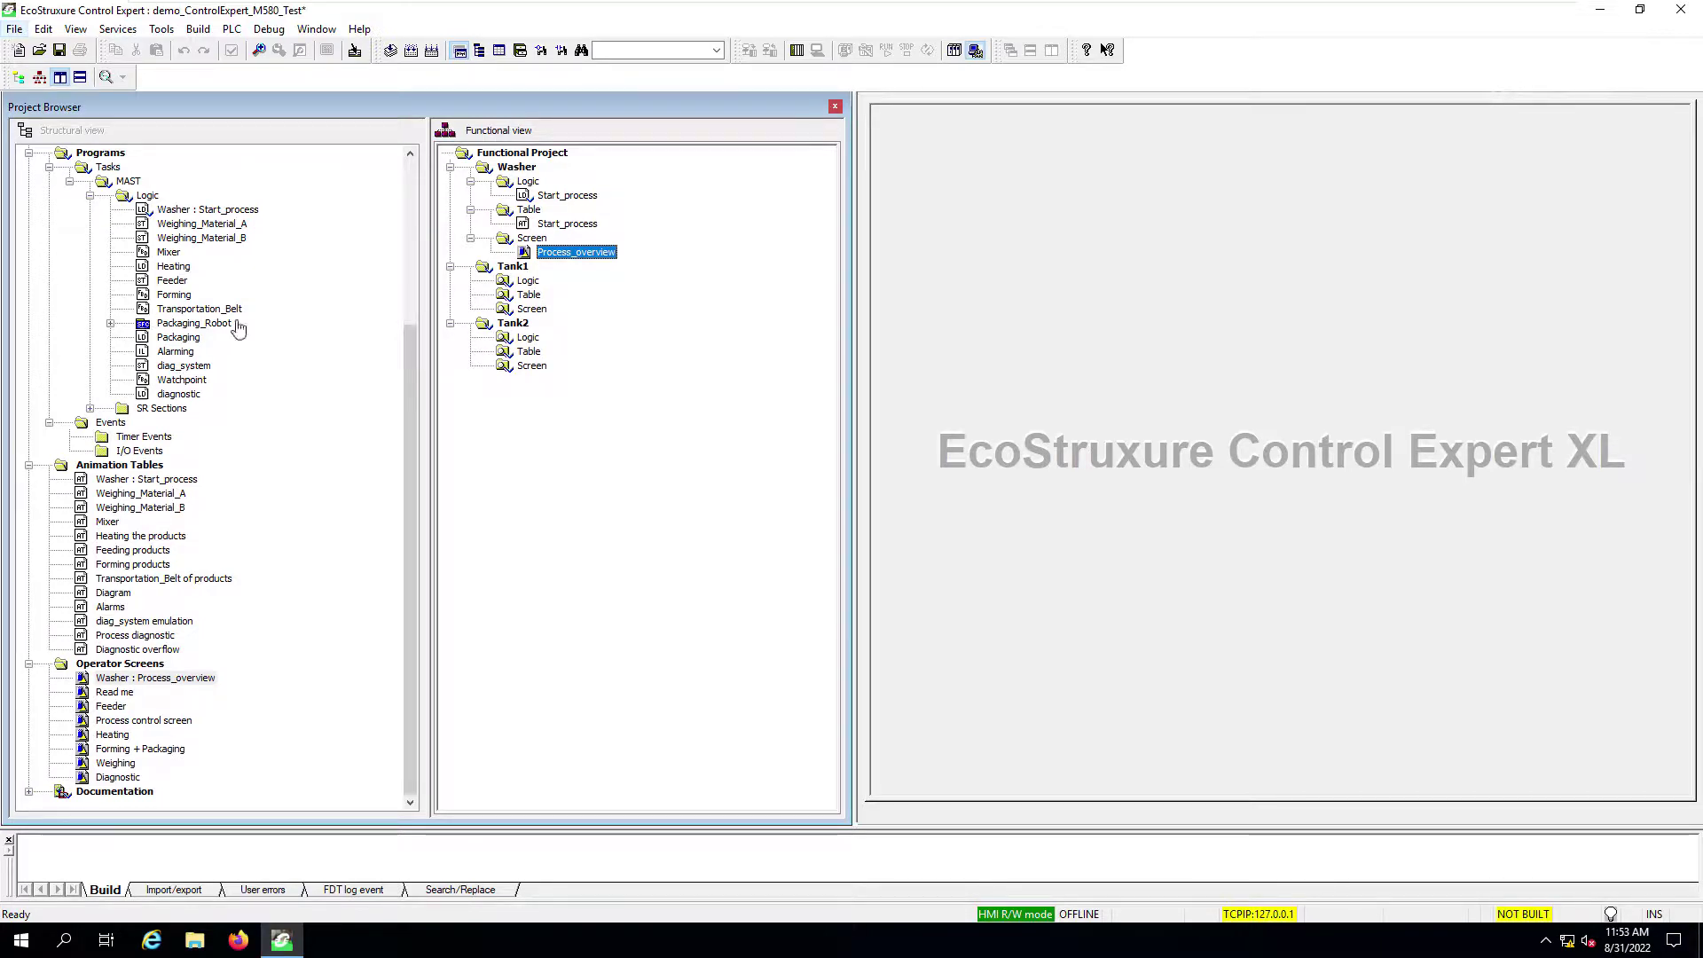
# Step: Move Weighing_Material_A into Tank1's Logic and Table folders, and the Read me screen into its Screen folder
pyautogui.click(181, 233)
pyautogui.click(177, 241)
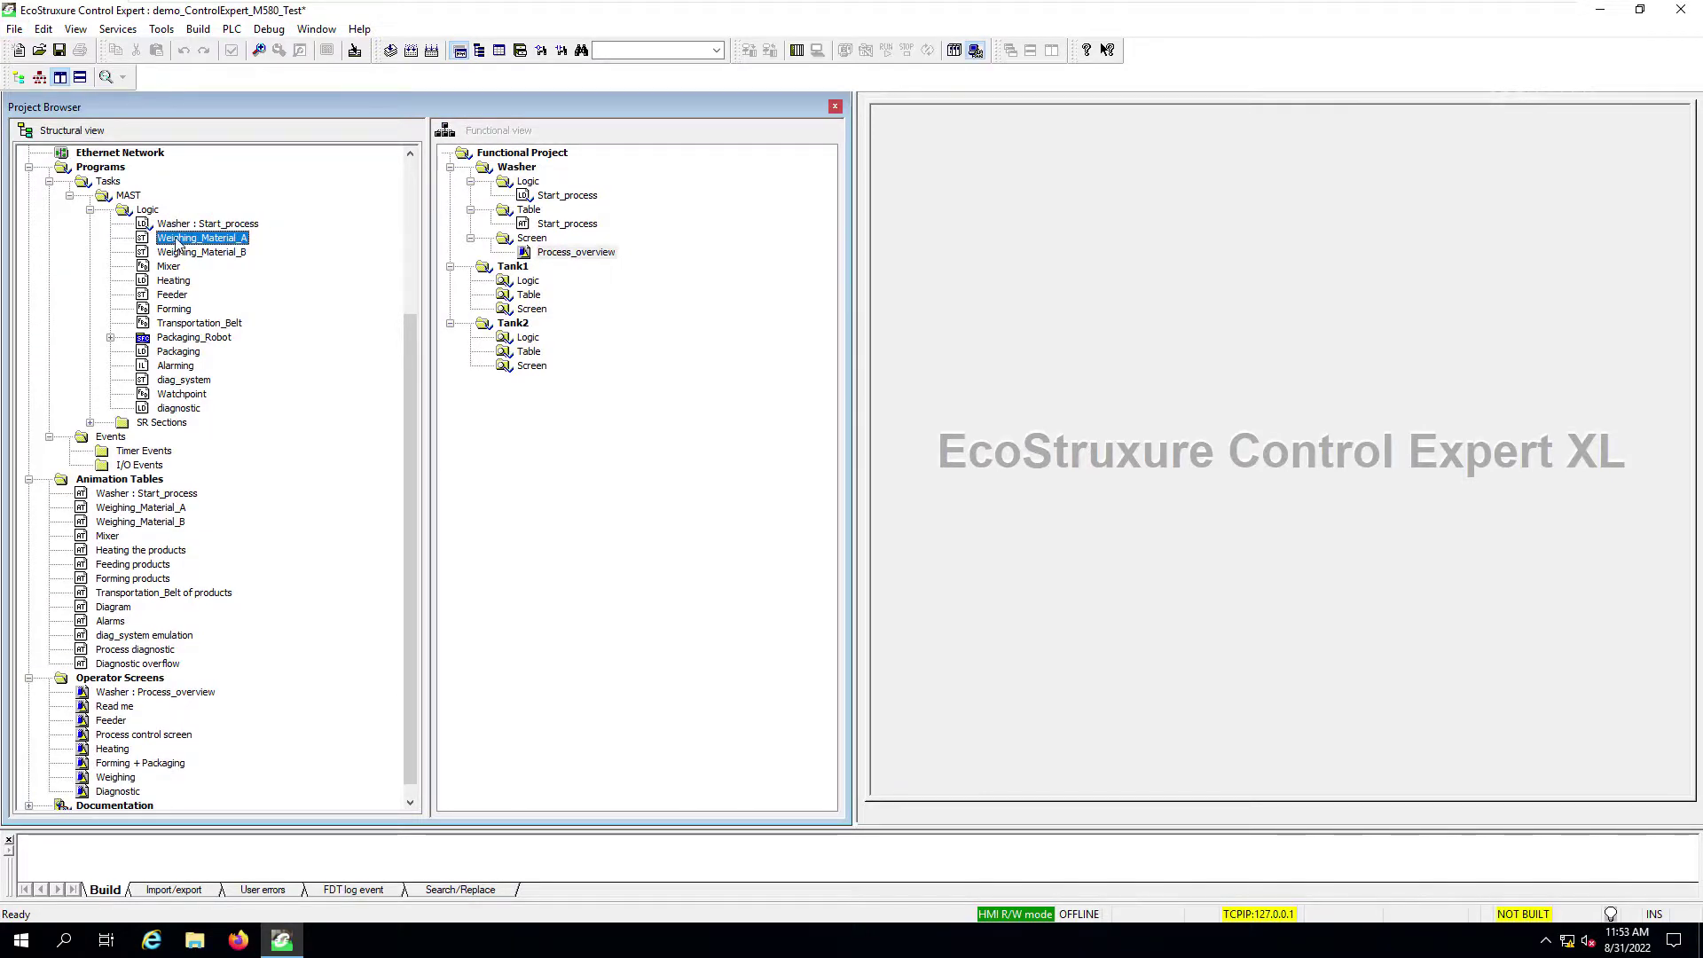
pyautogui.moveTo(177, 241); pyautogui.dragTo(510, 270)
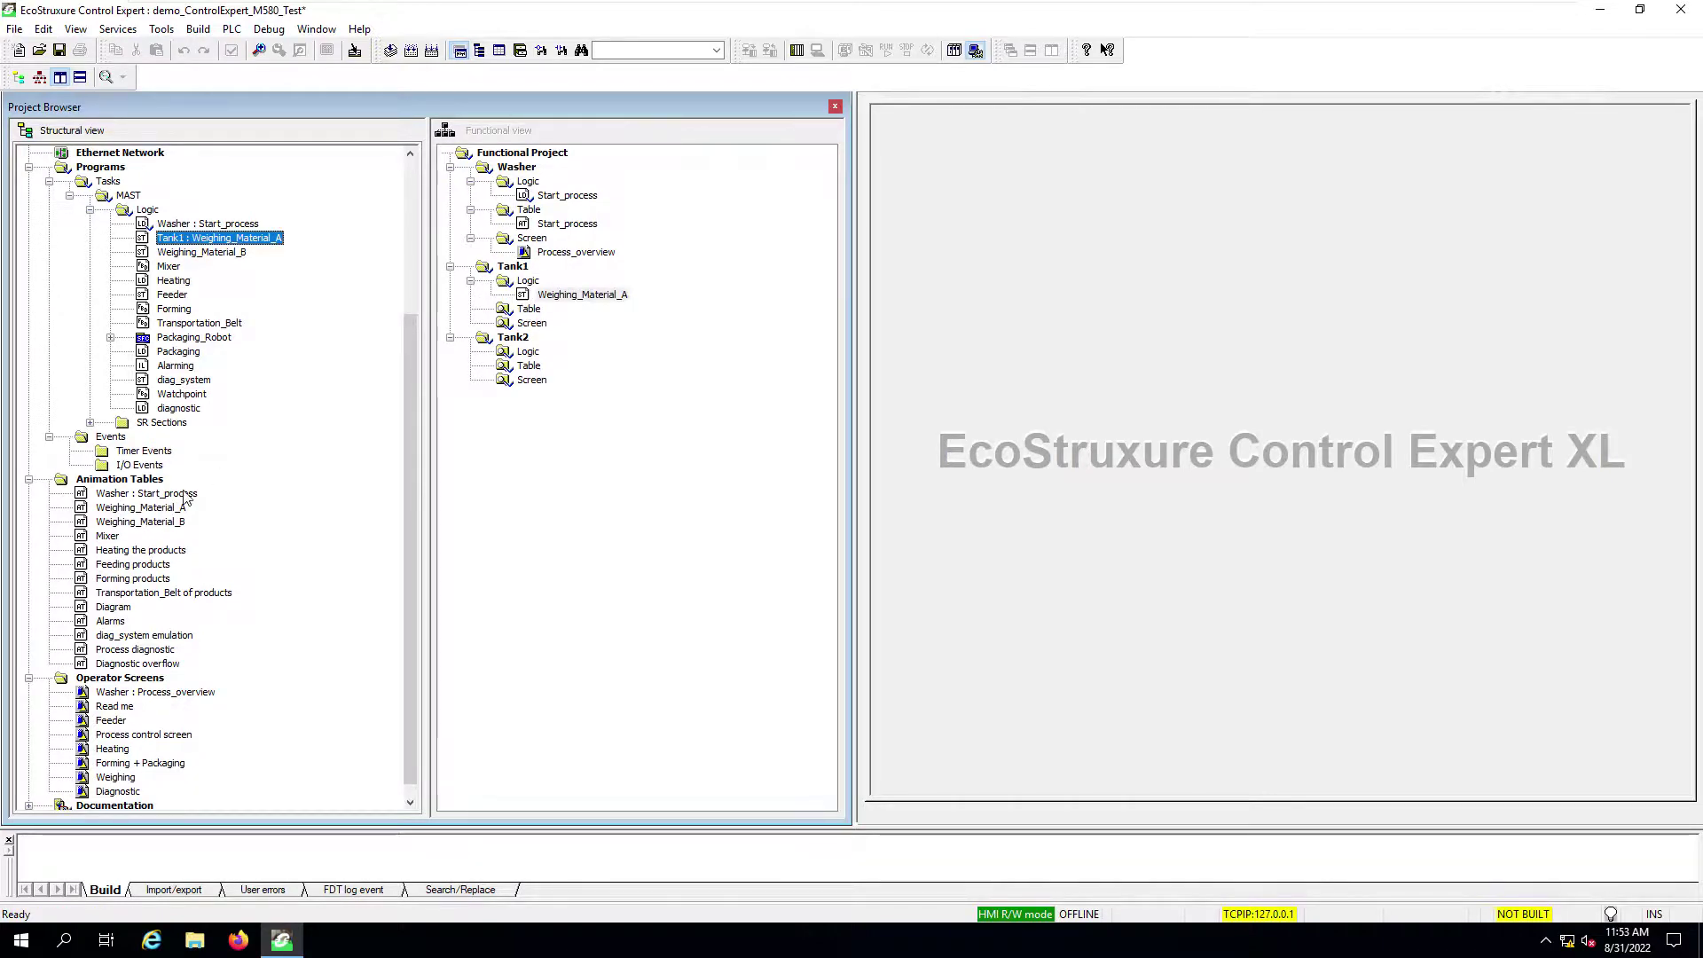
pyautogui.click(123, 509)
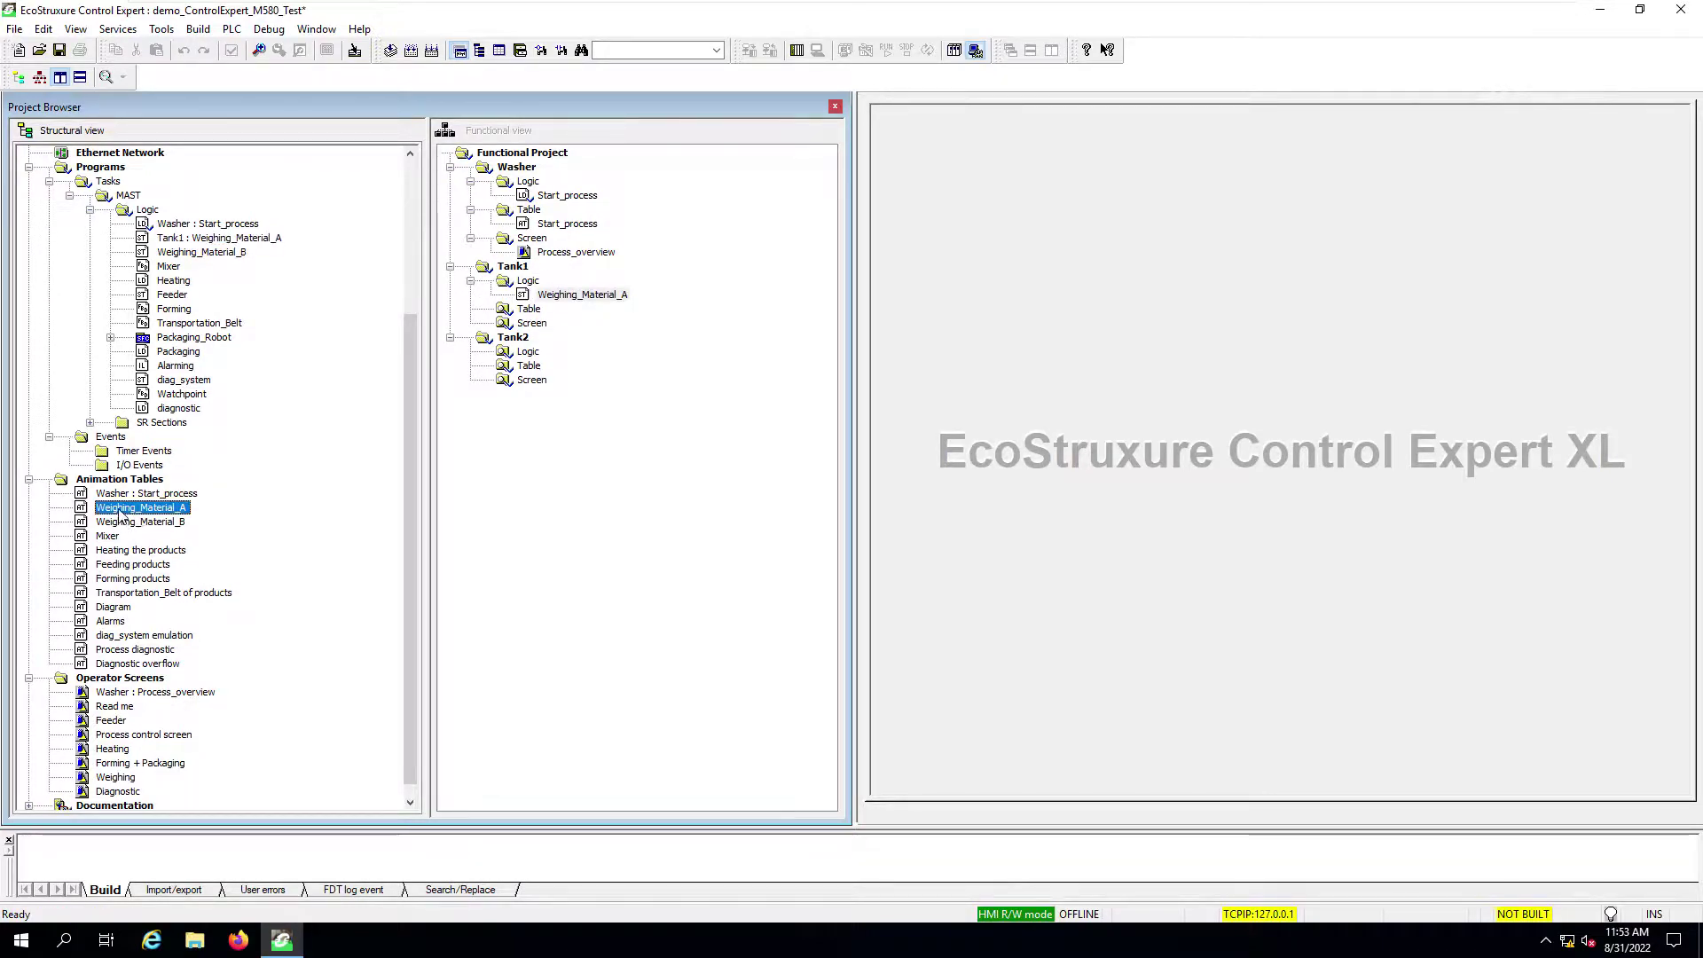
pyautogui.moveTo(122, 512); pyautogui.dragTo(519, 315)
pyautogui.click(112, 707)
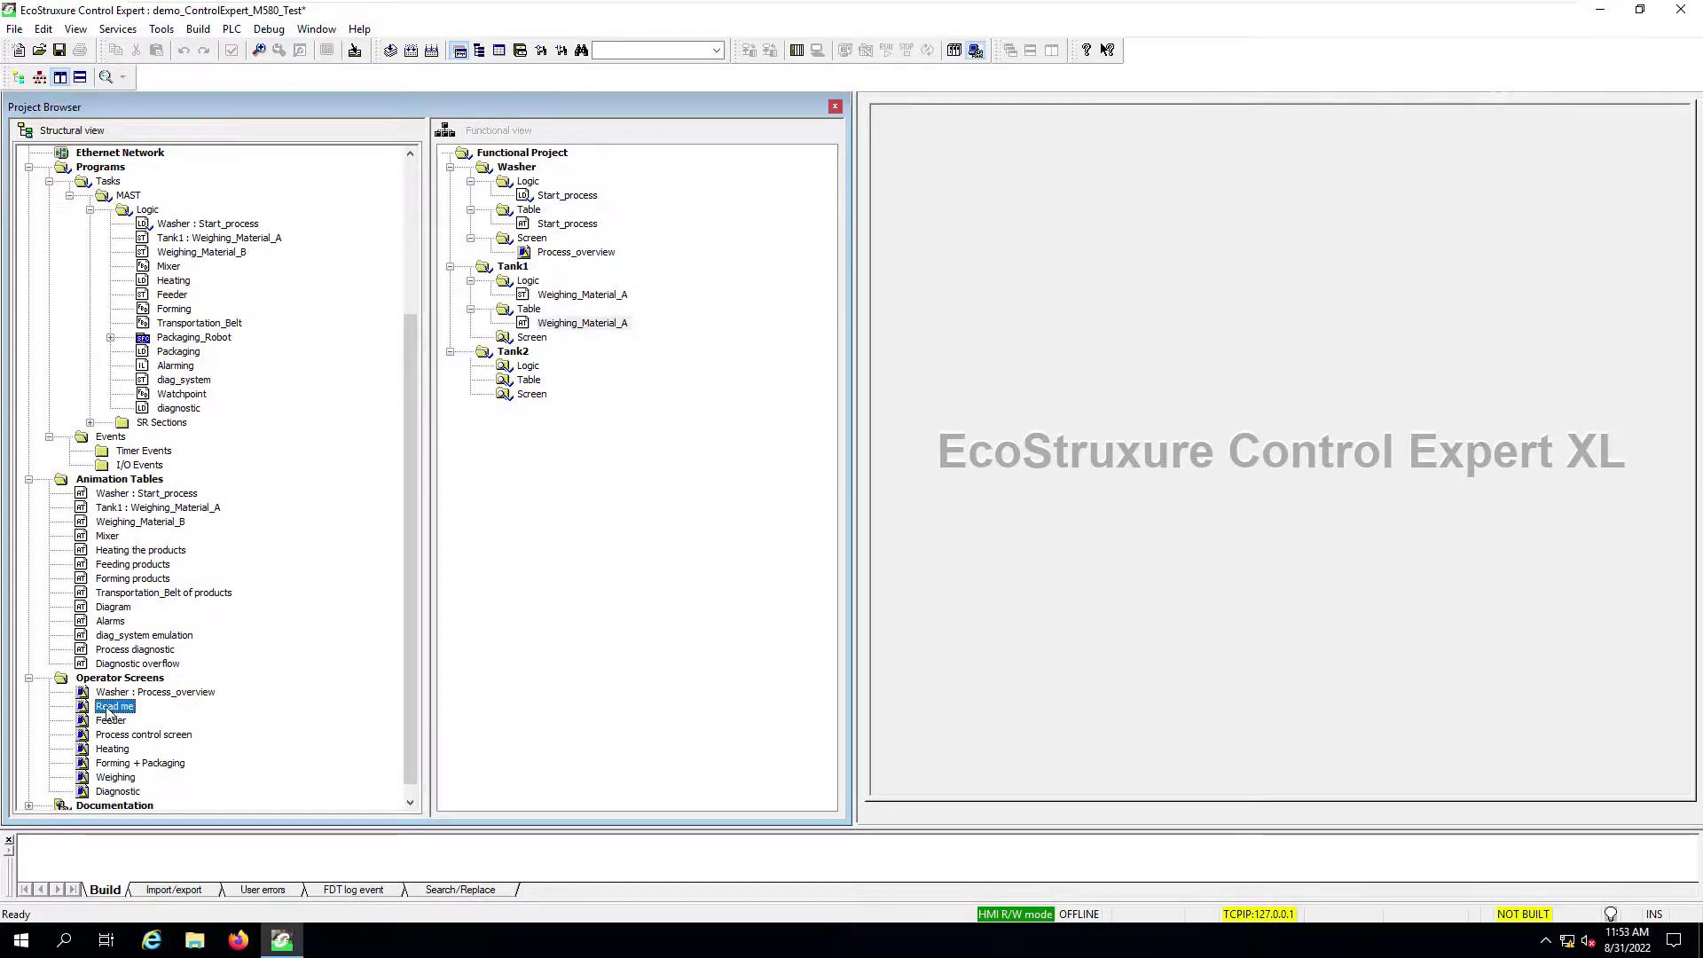
pyautogui.moveTo(107, 711); pyautogui.dragTo(537, 339)
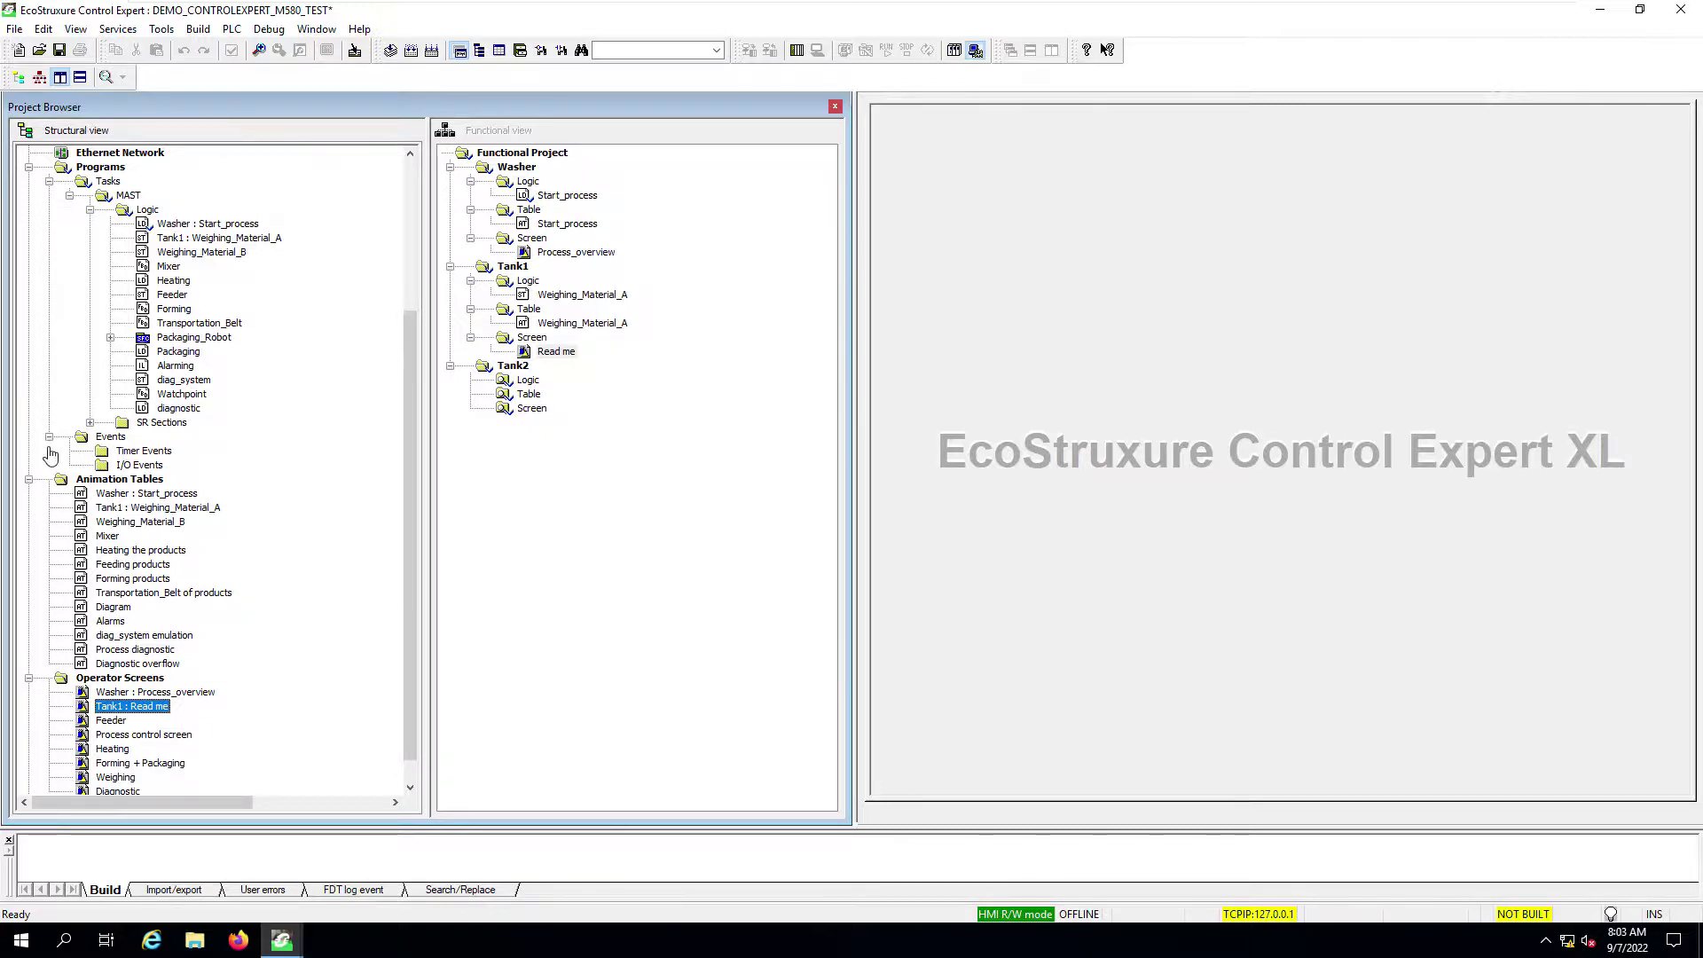
# Step: Create a 'Mixer Process' user directory under MAST Logic and move it just above Mixer
pyautogui.click(149, 211)
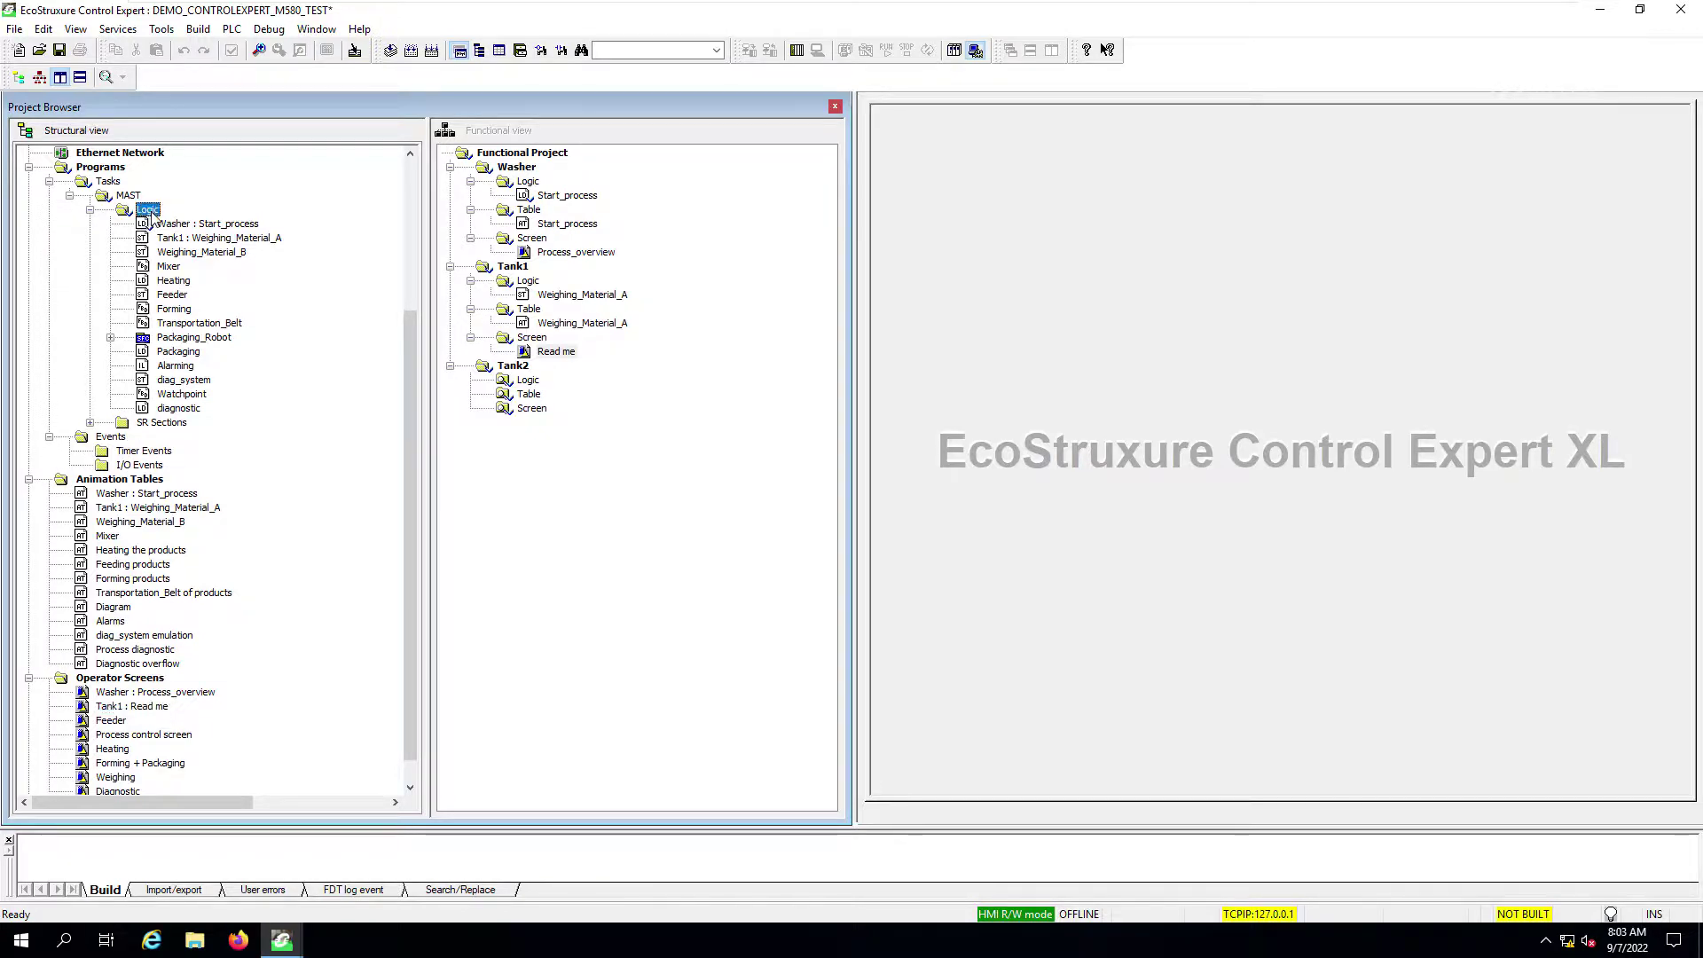
pyautogui.rightClick(152, 214)
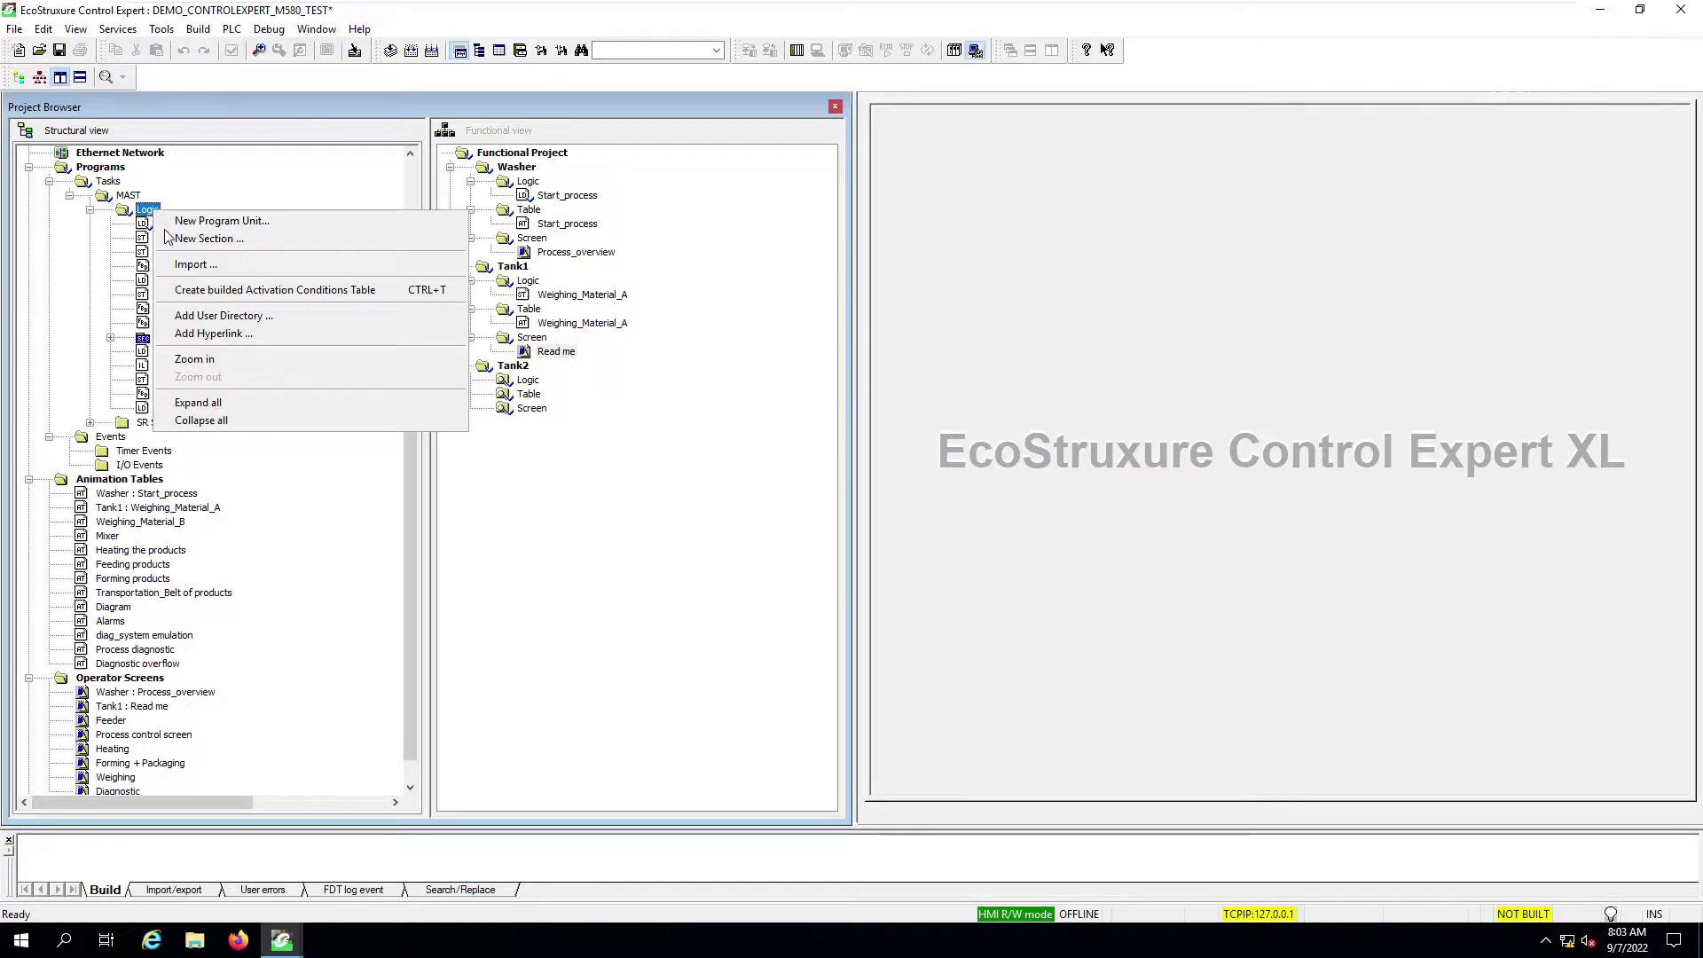
pyautogui.click(293, 319)
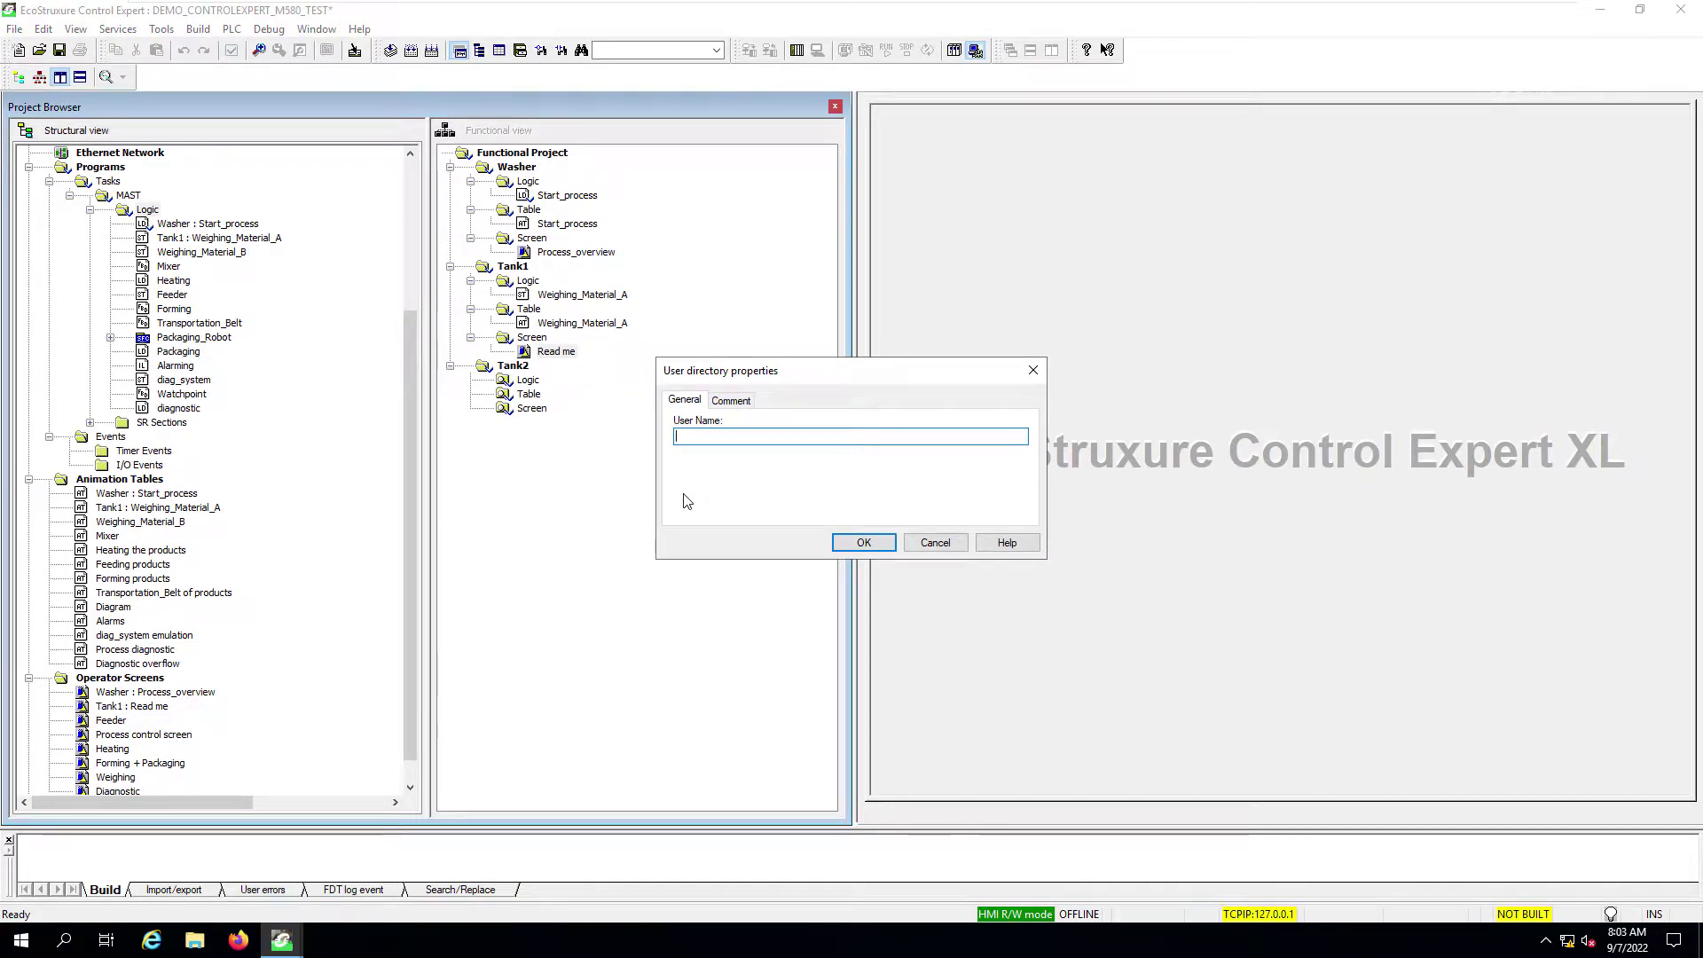
pyautogui.write('ab')
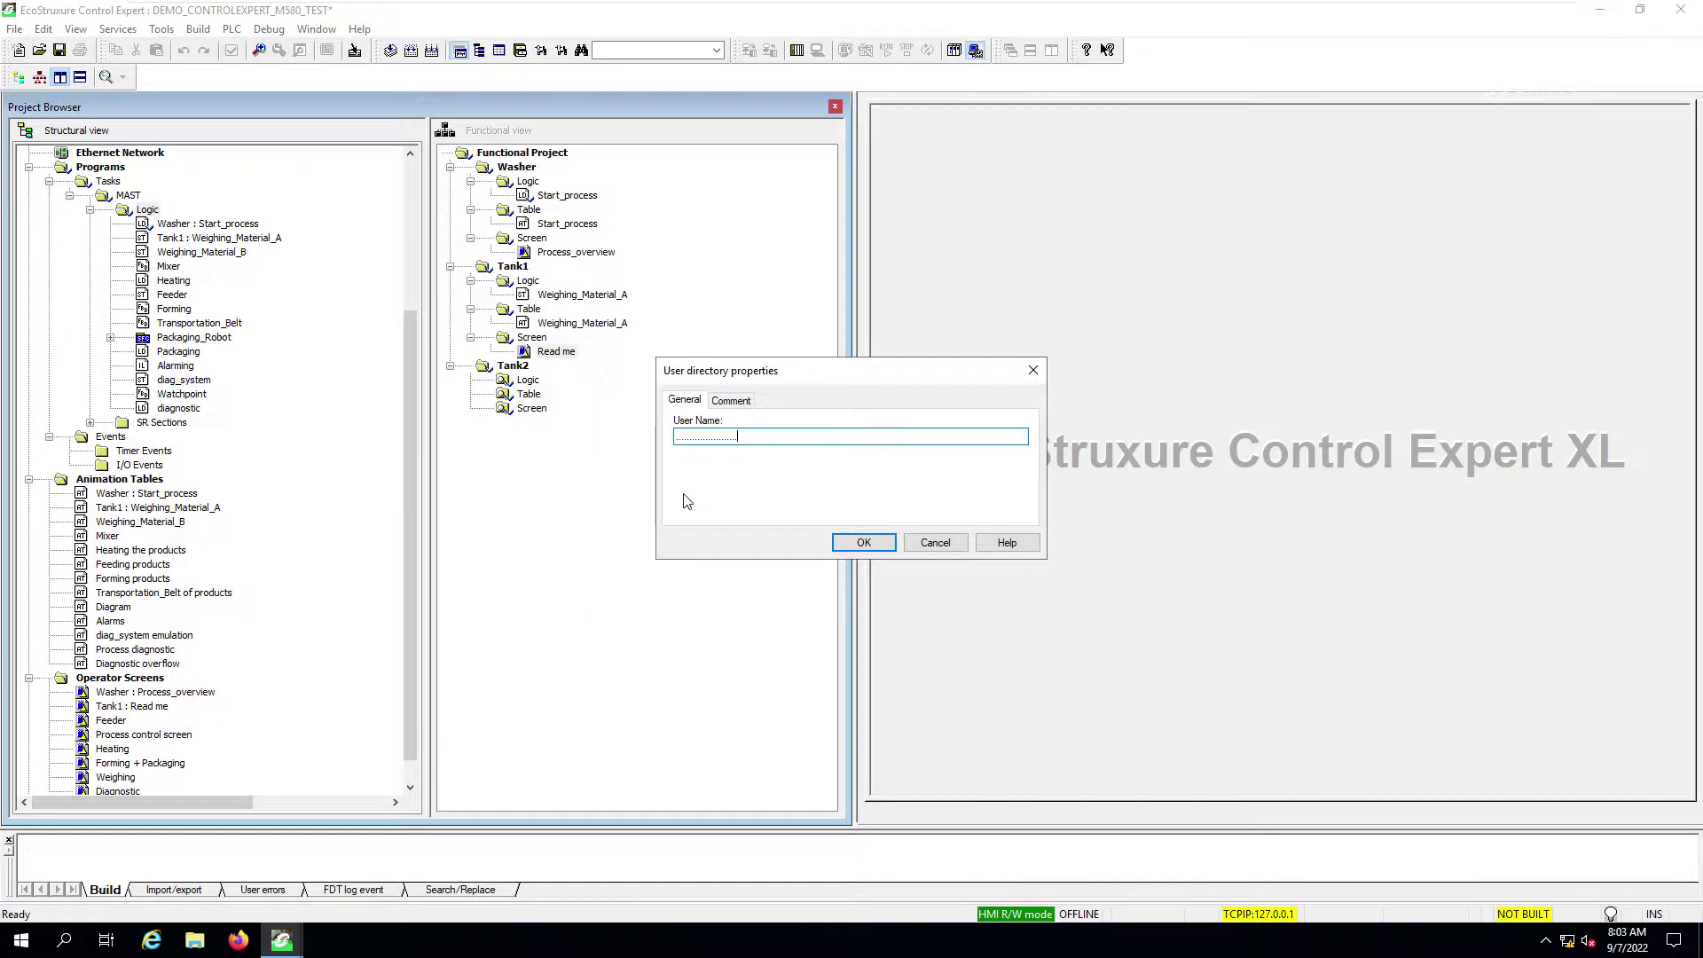
pyautogui.write('abcdef')
pyautogui.write('Mixer')
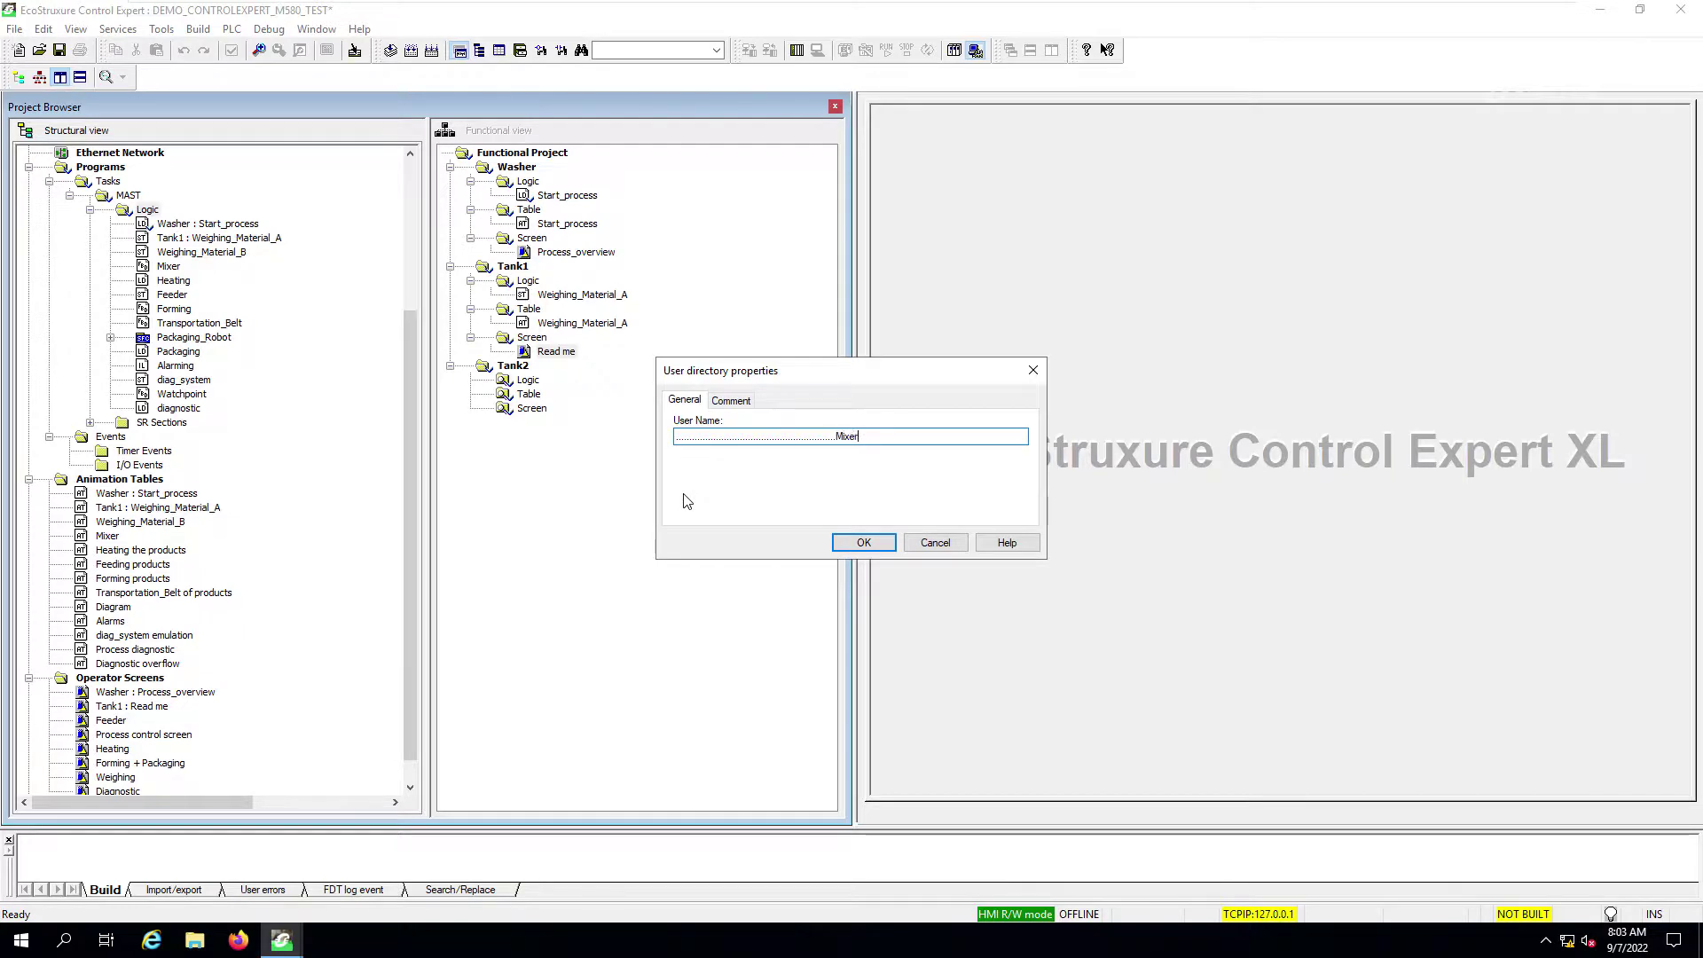
pyautogui.write(' Process')
pyautogui.click(724, 401)
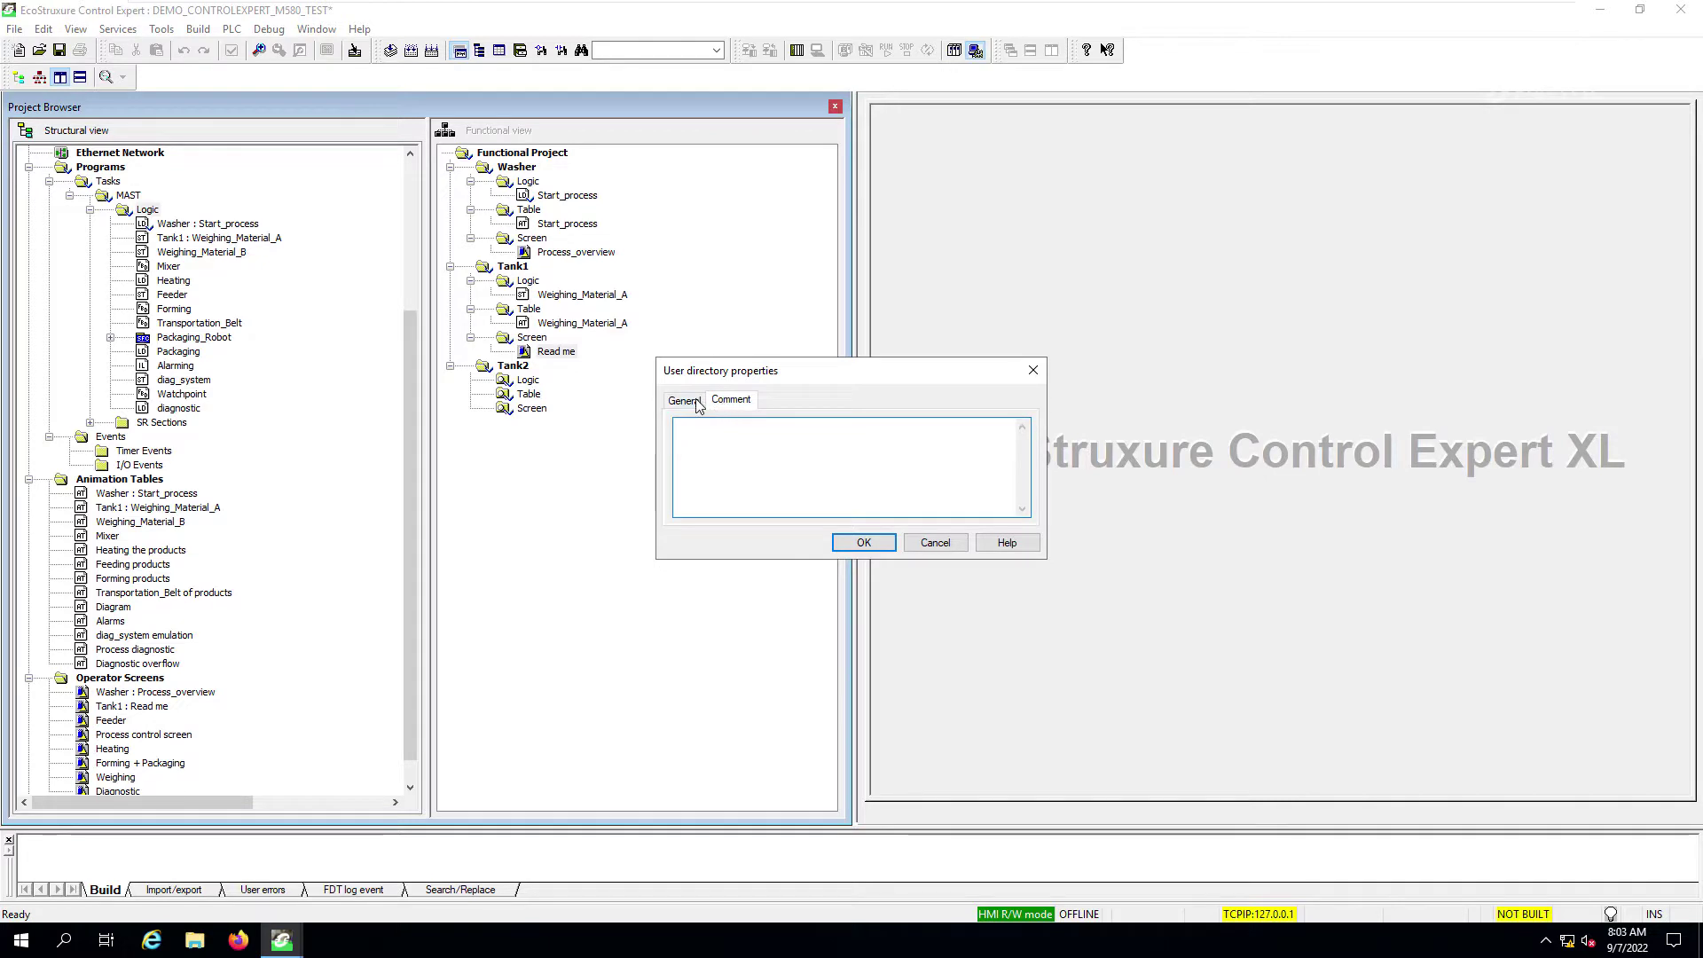
pyautogui.click(685, 401)
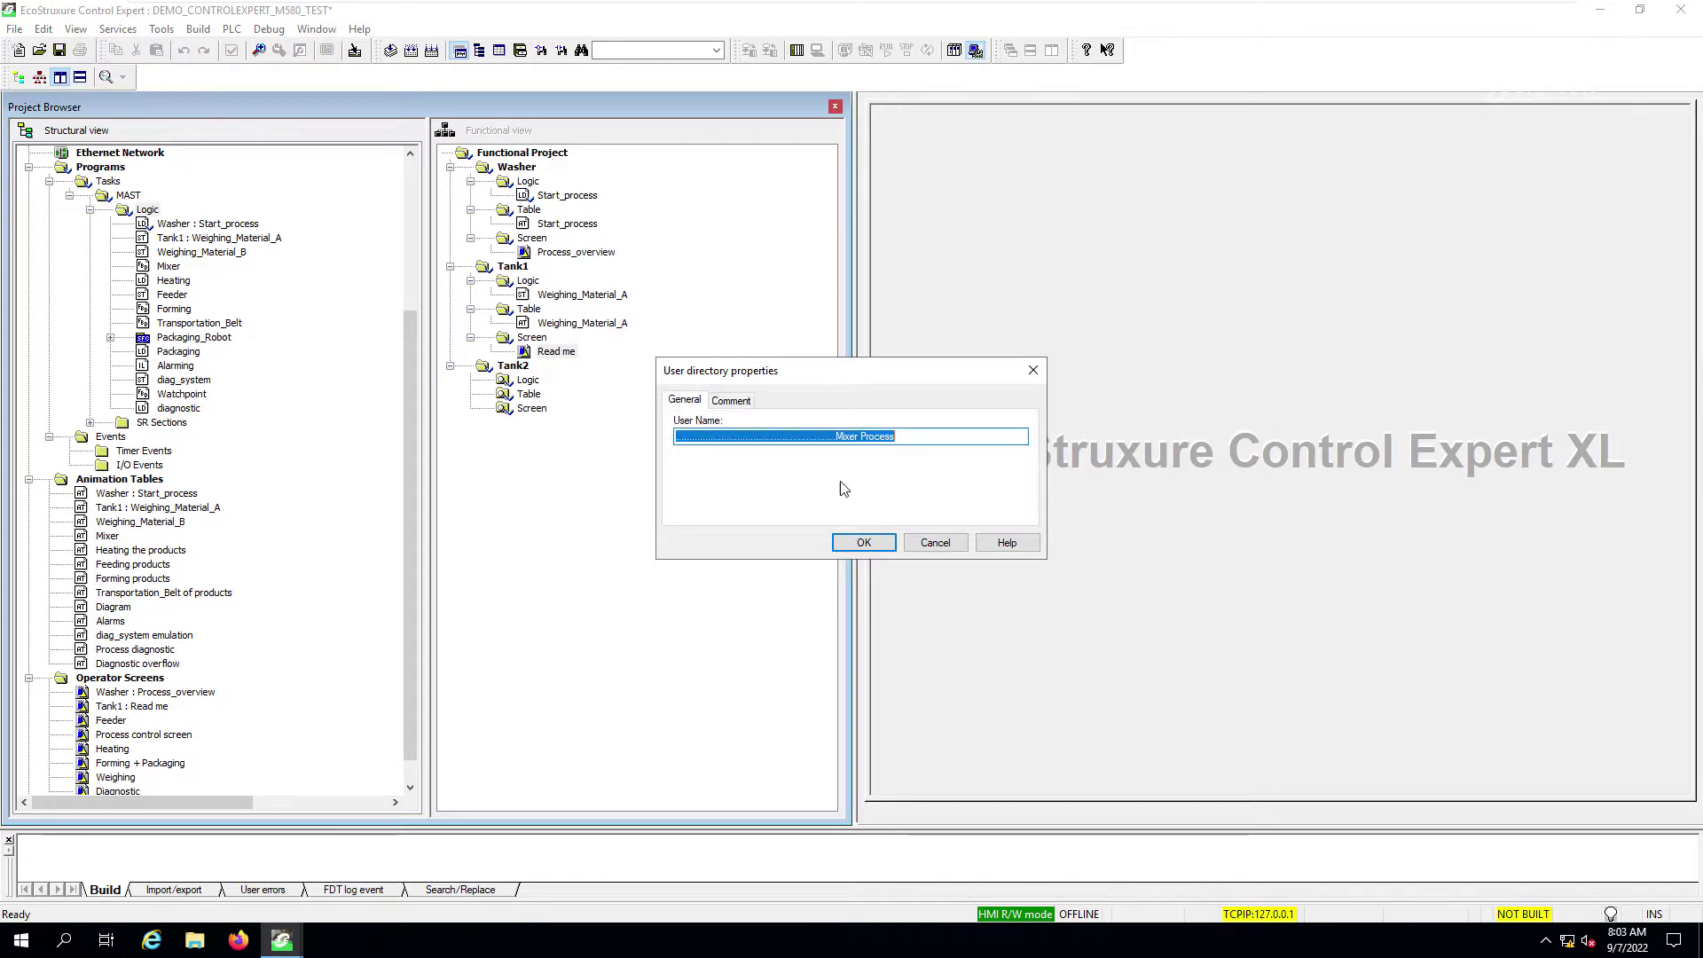
pyautogui.click(865, 543)
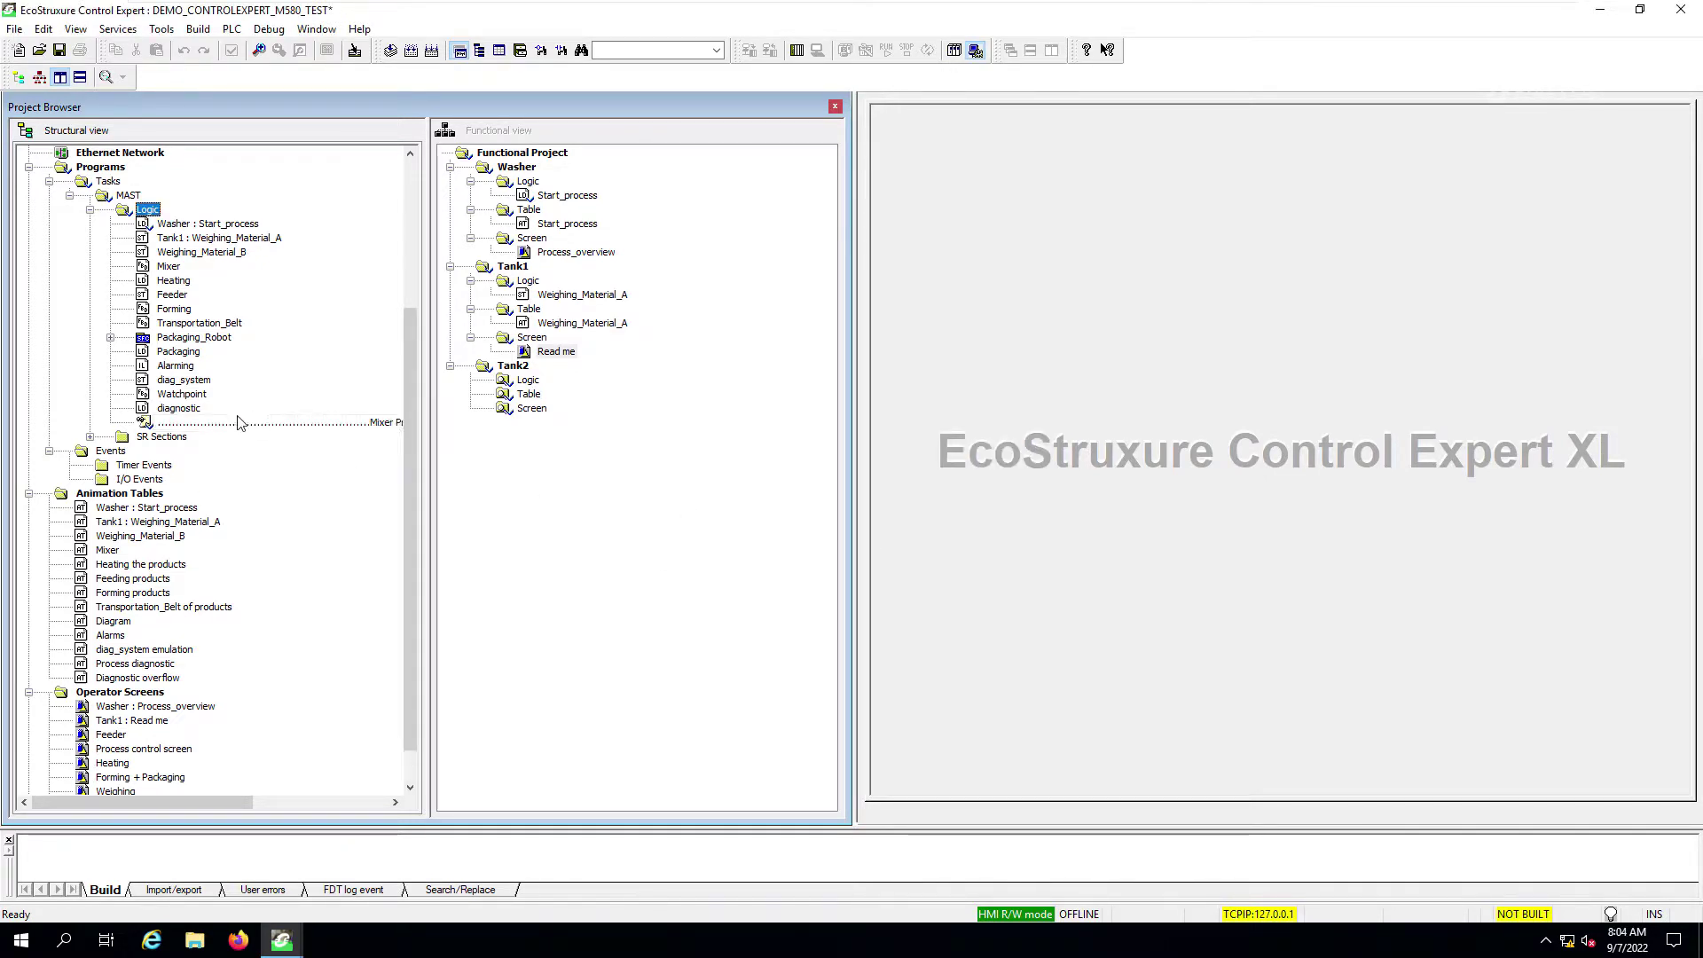
pyautogui.moveTo(220, 430); pyautogui.dragTo(205, 268)
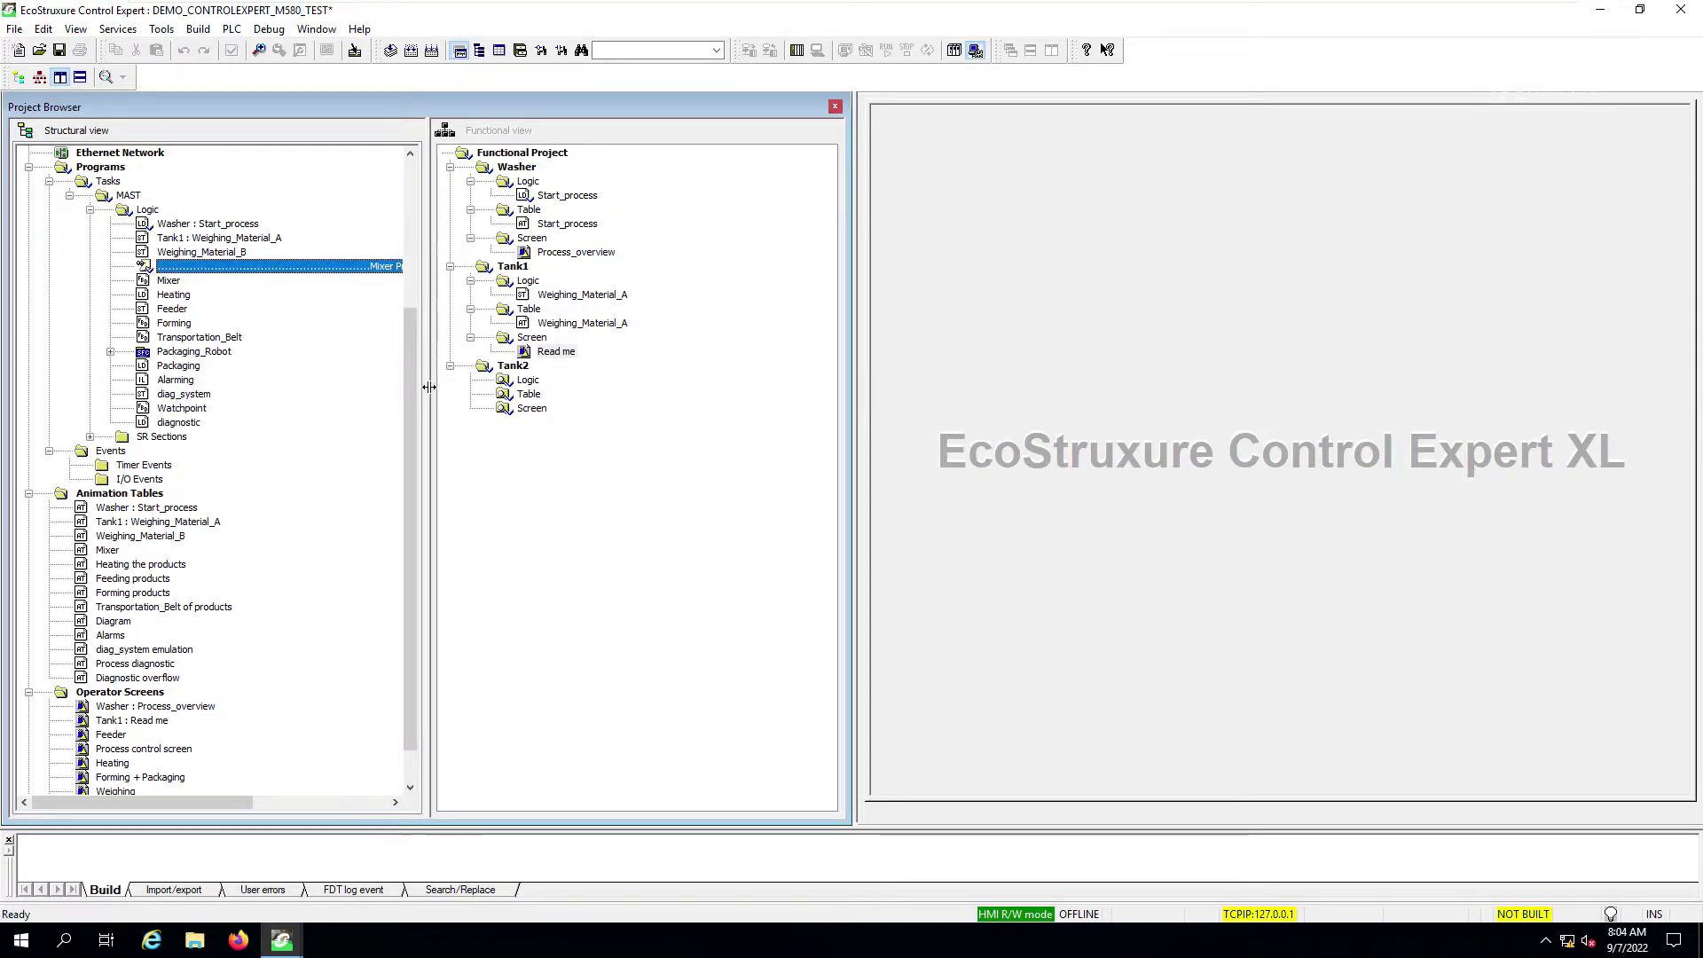
pyautogui.moveTo(428, 387); pyautogui.dragTo(481, 387)
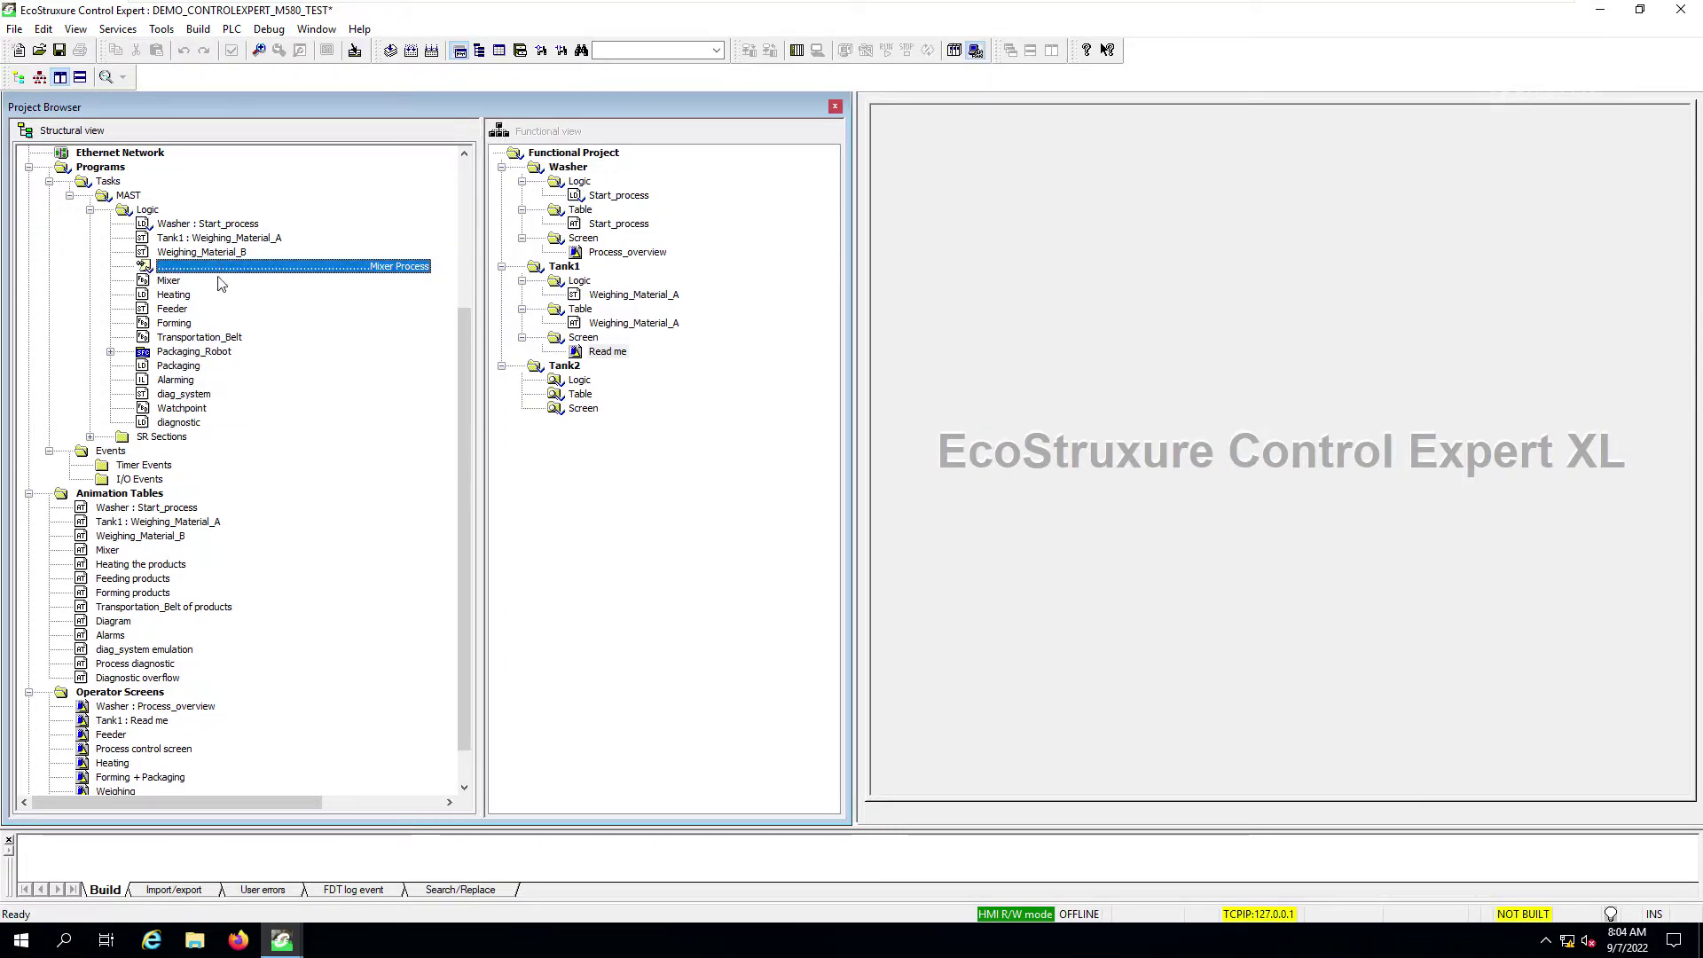